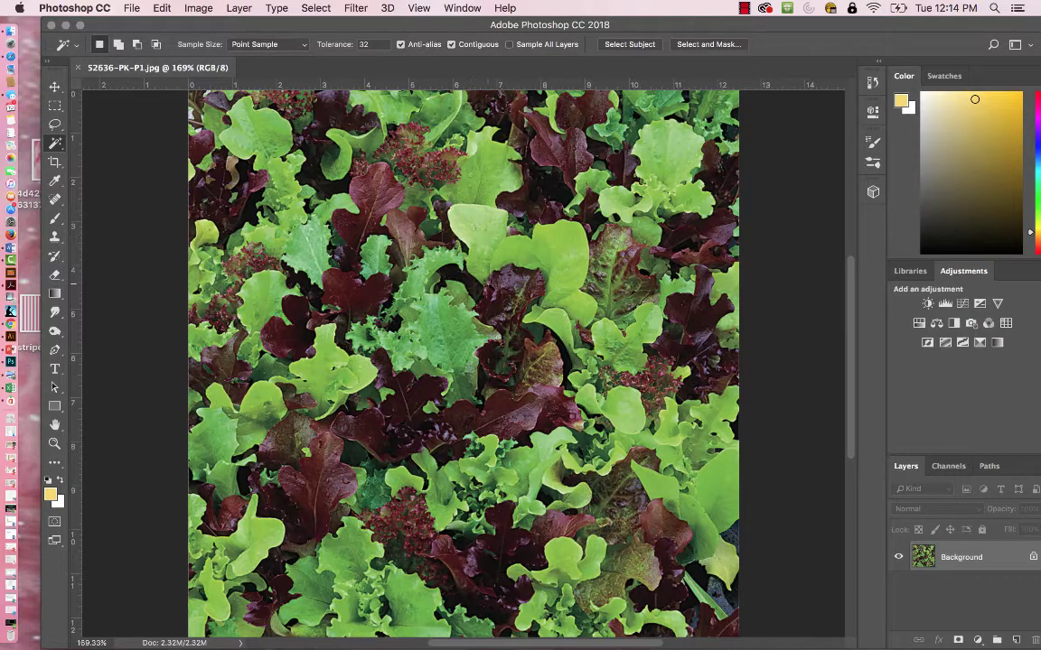
# Define the whole lettuce photo as a pattern named "lettuce"
pyautogui.press('v')
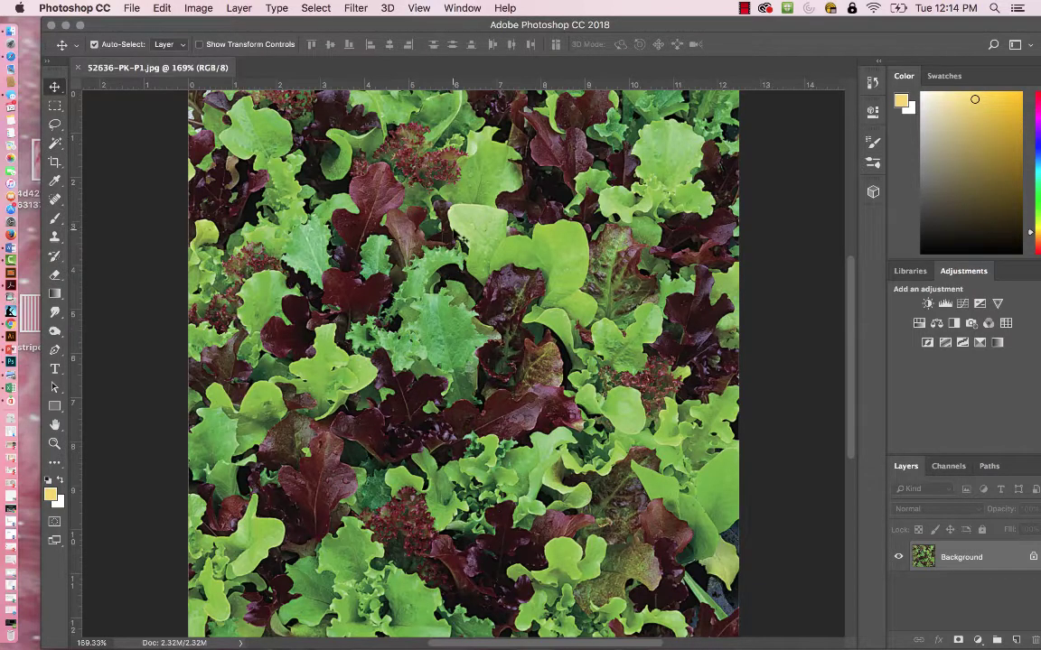
pyautogui.click(133, 8)
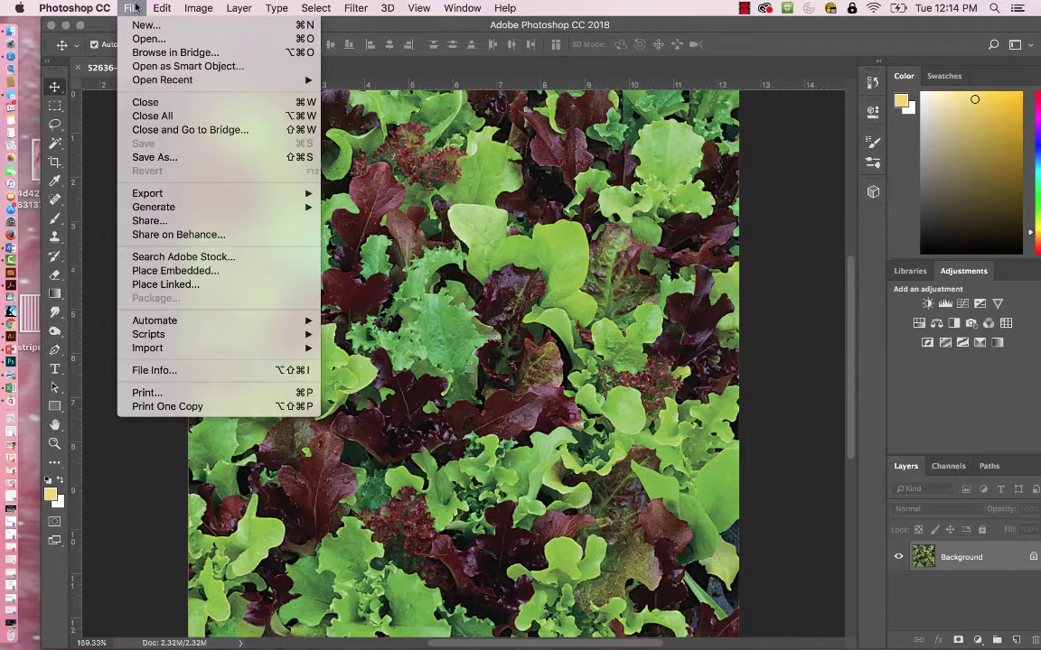
pyautogui.moveTo(163, 8)
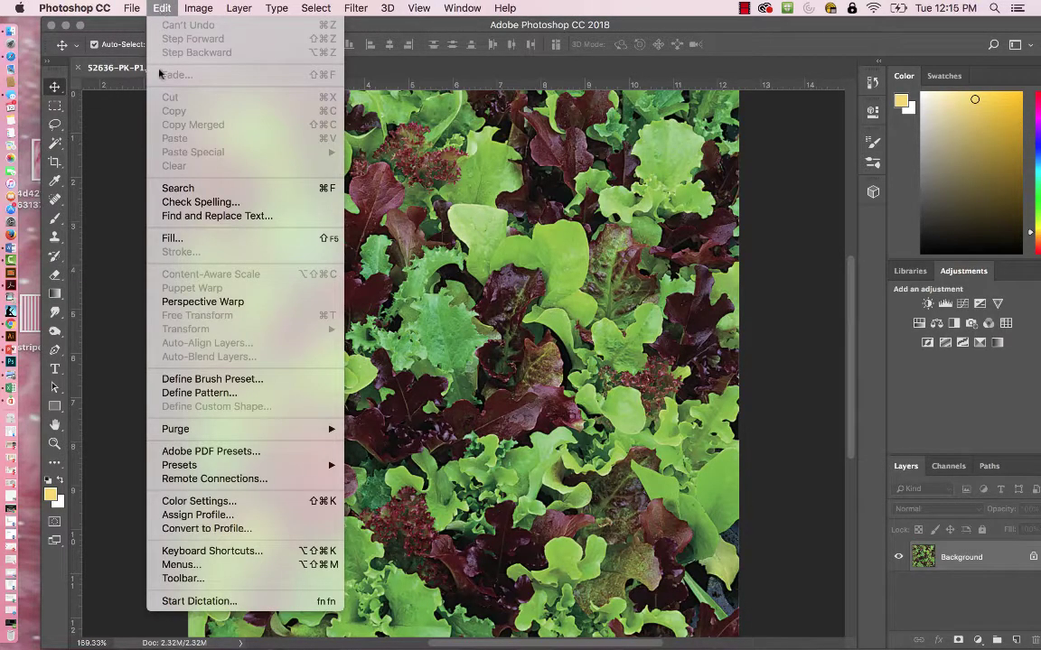
pyautogui.click(168, 394)
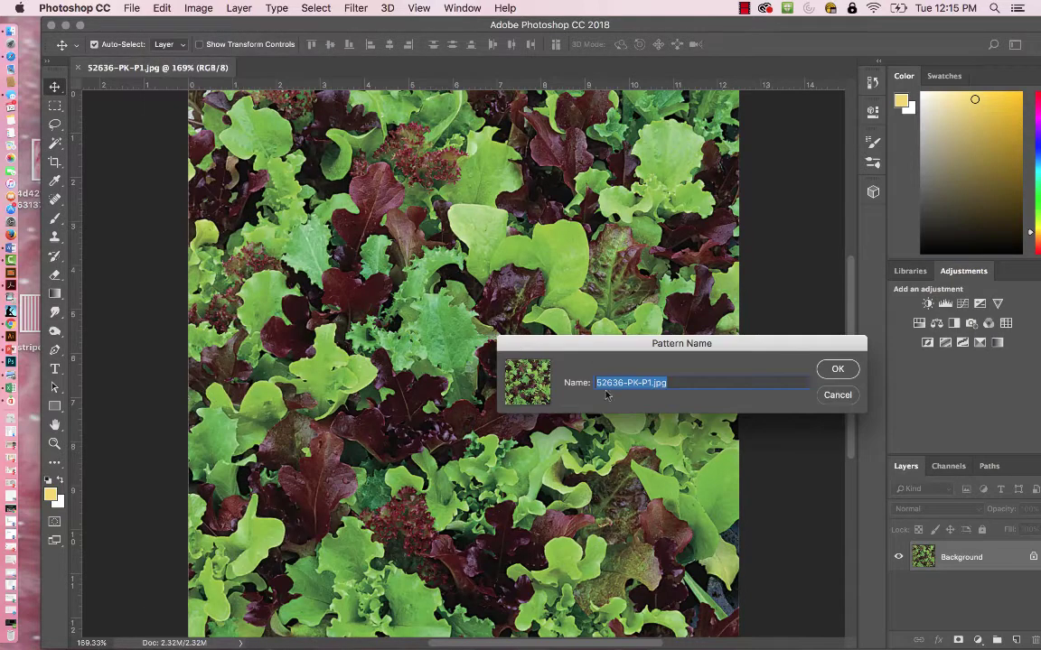
pyautogui.write('lettuce')
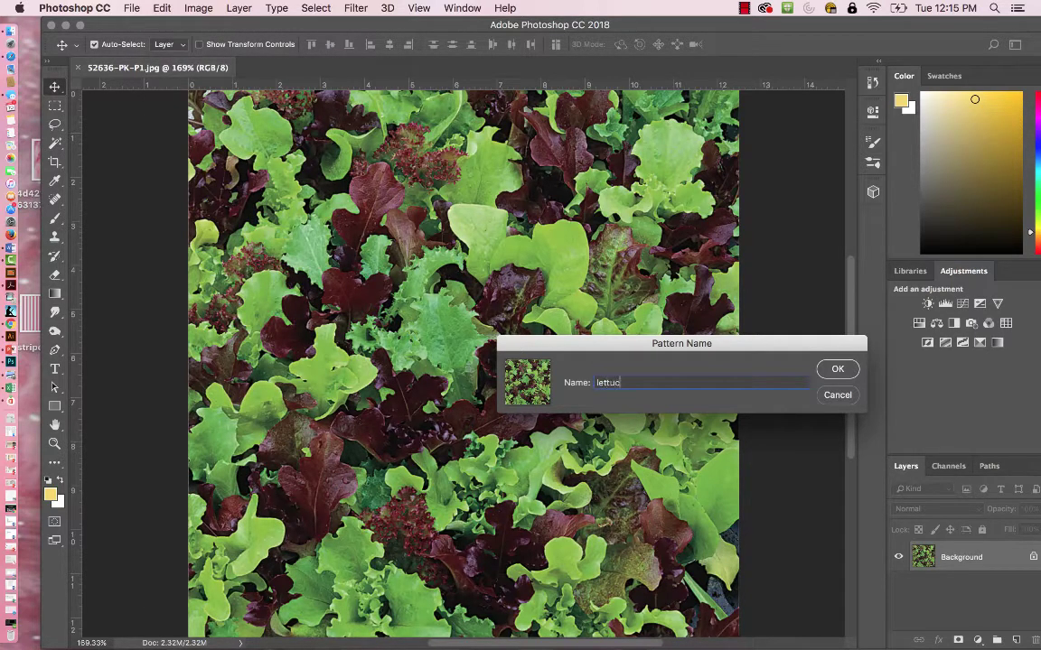
pyautogui.click(836, 368)
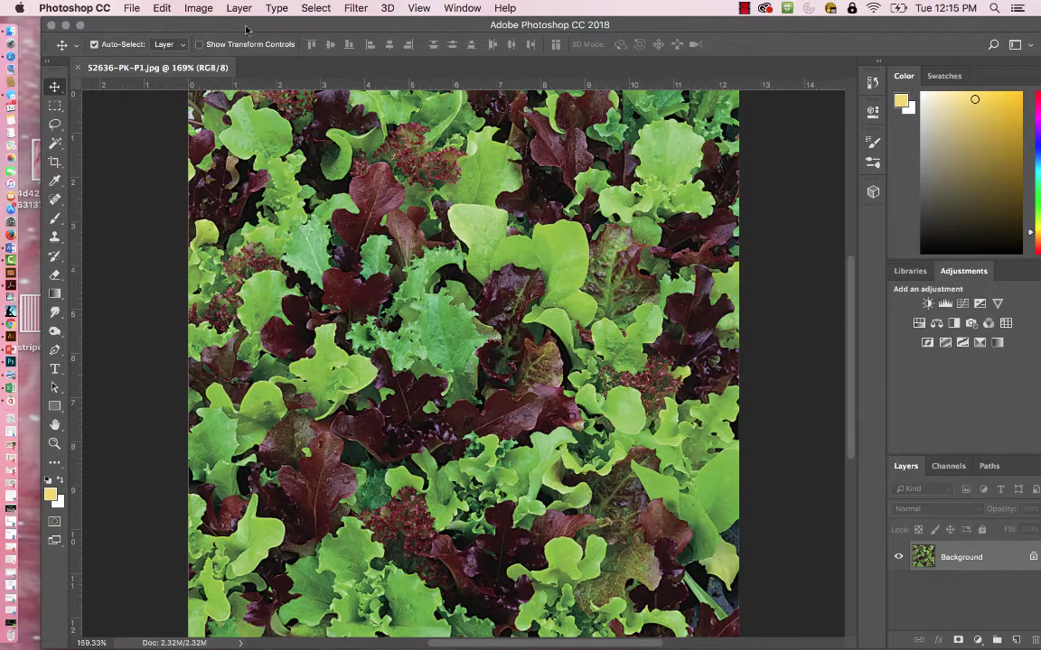
# Create a new 15 x 15 inch RGB document at 300 pixels/inch with a white background
pyautogui.click(132, 7)
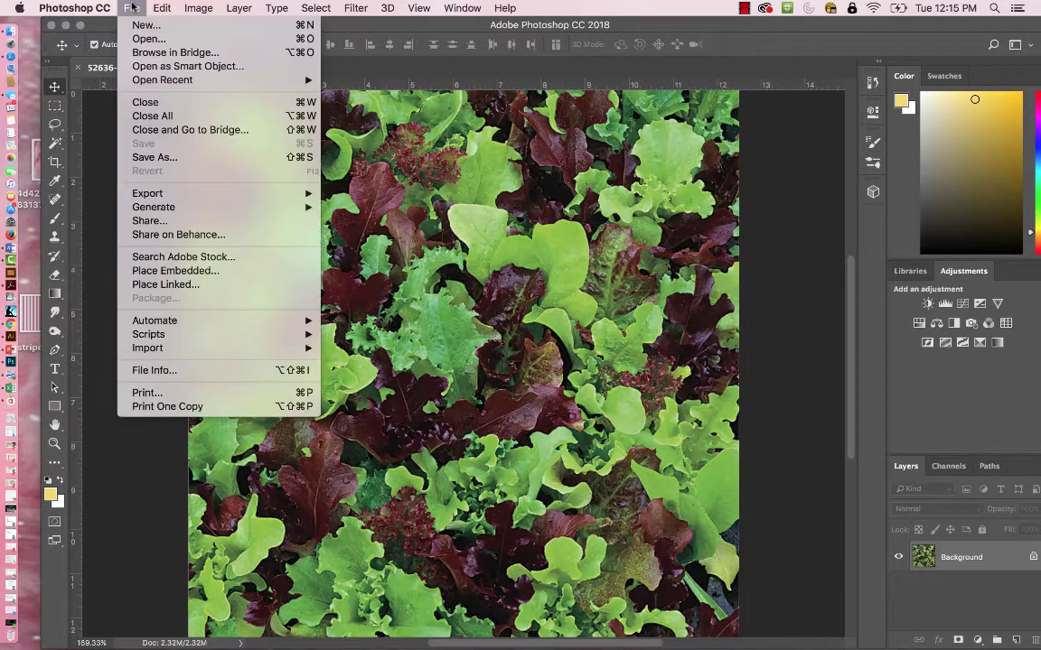
pyautogui.click(143, 25)
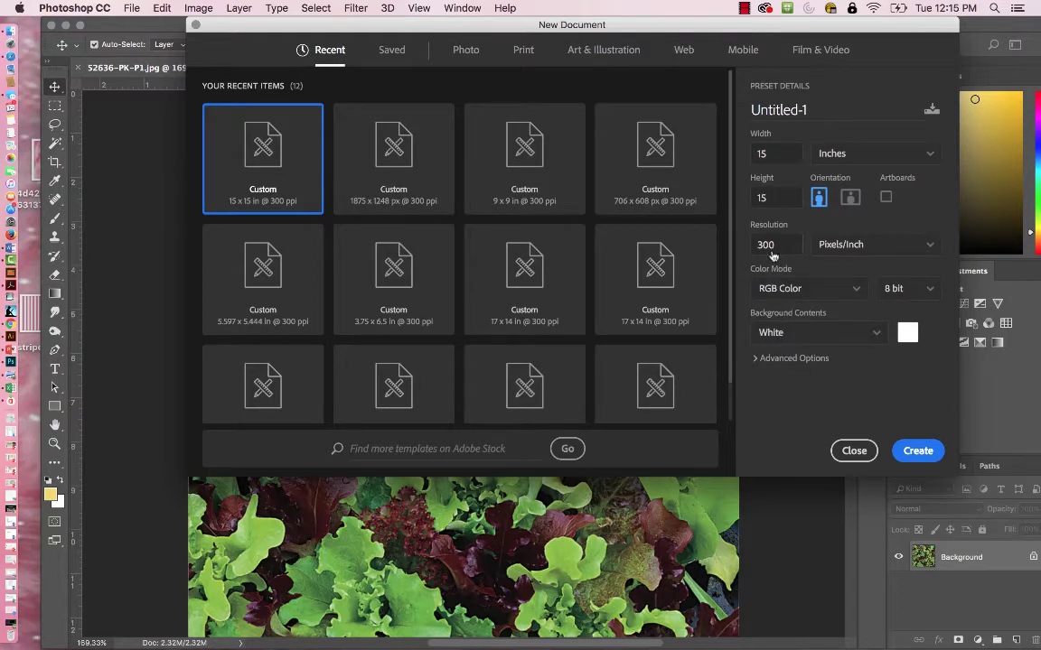
pyautogui.click(912, 447)
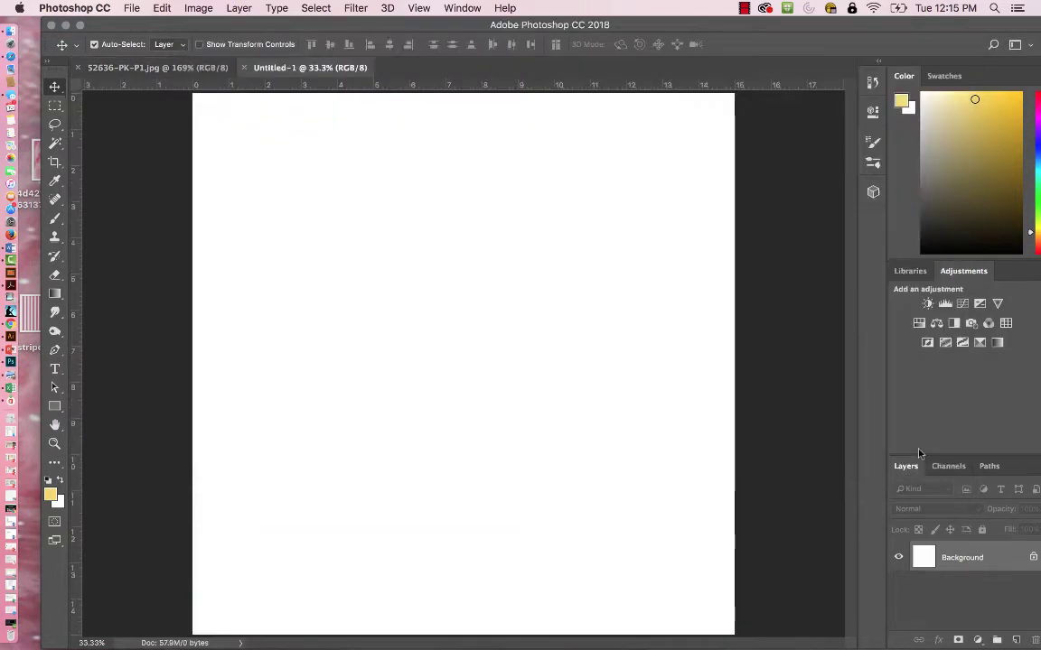
# Fill the blank document with the lettuce pattern in Normal mode at 100% opacity
pyautogui.click(132, 8)
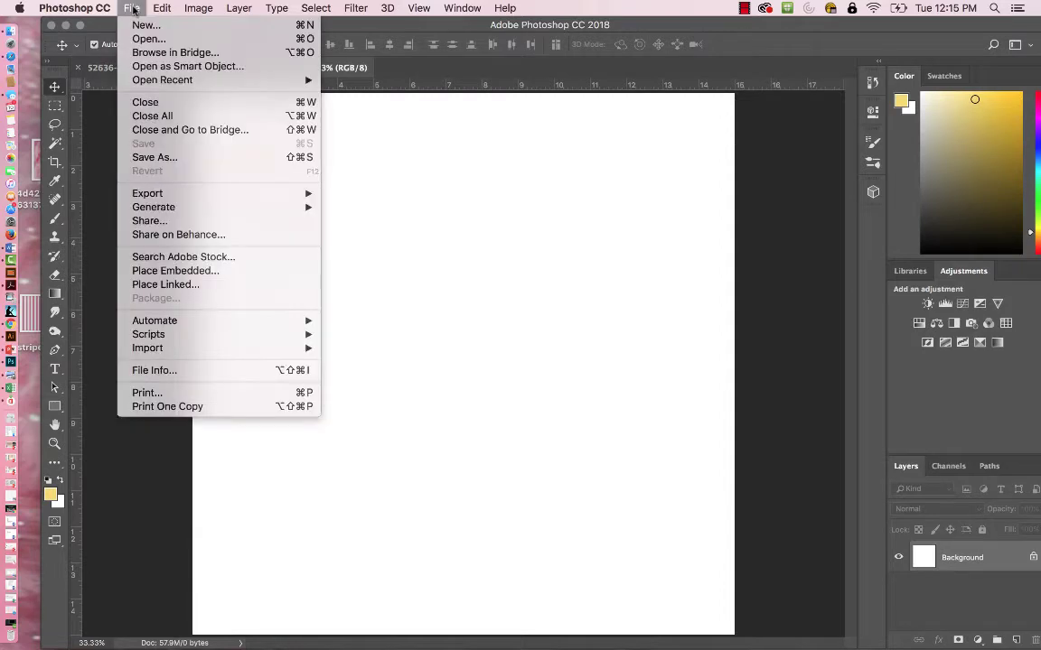
pyautogui.moveTo(162, 8)
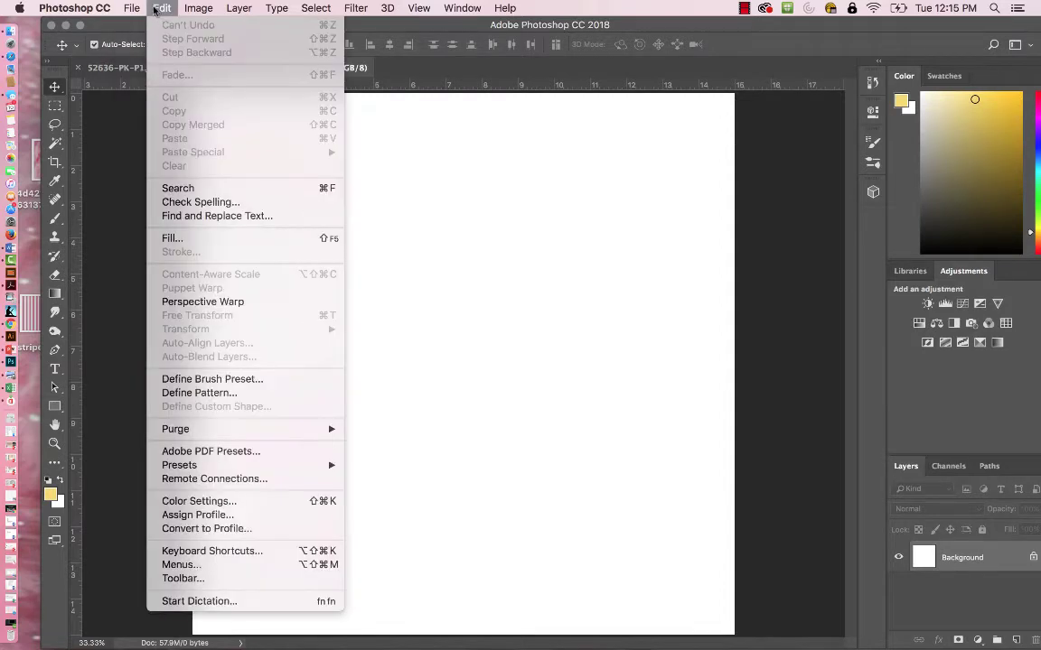
pyautogui.click(225, 241)
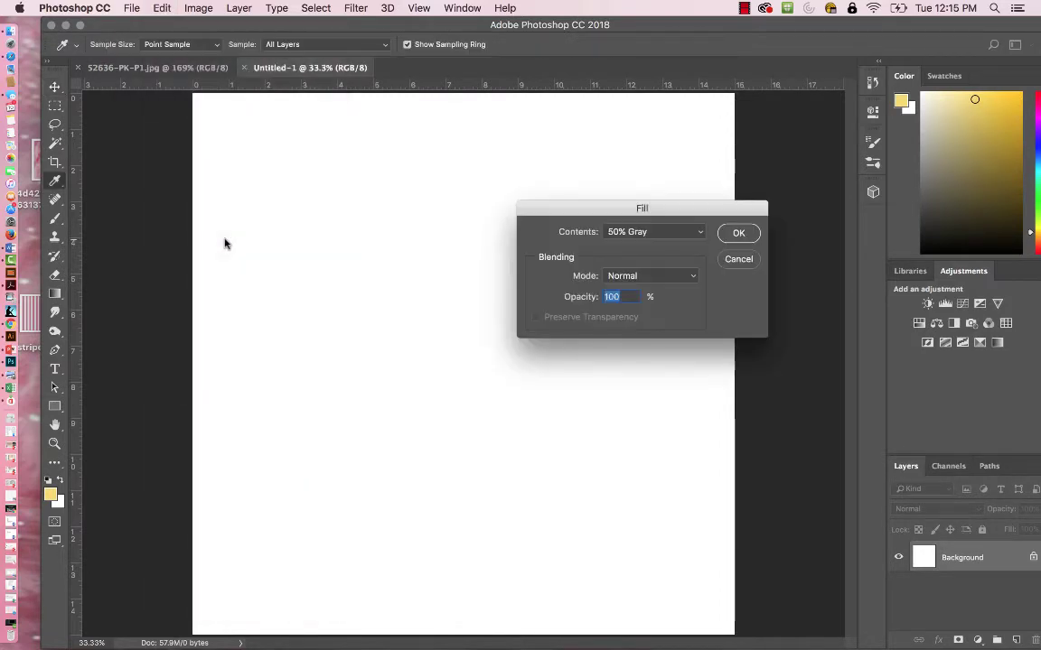
pyautogui.click(700, 234)
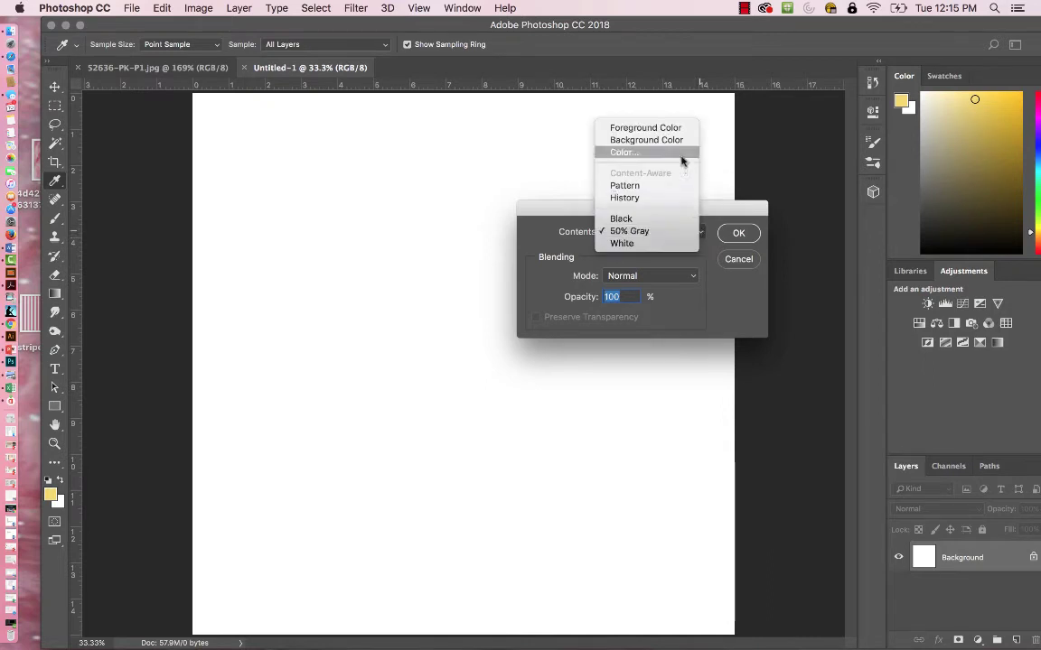
pyautogui.click(671, 188)
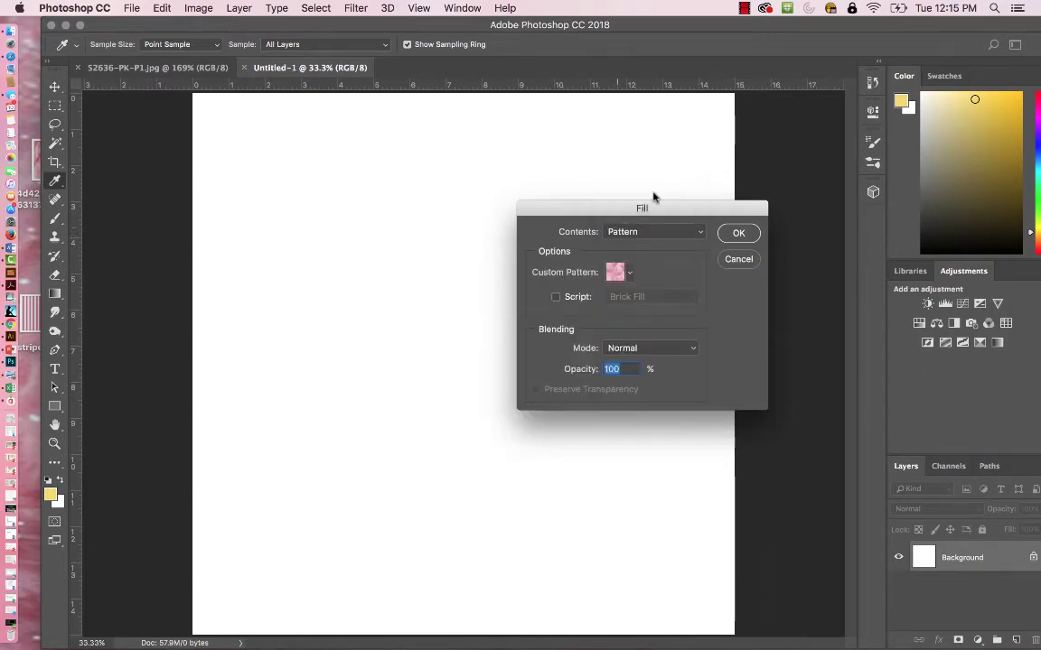
pyautogui.click(629, 273)
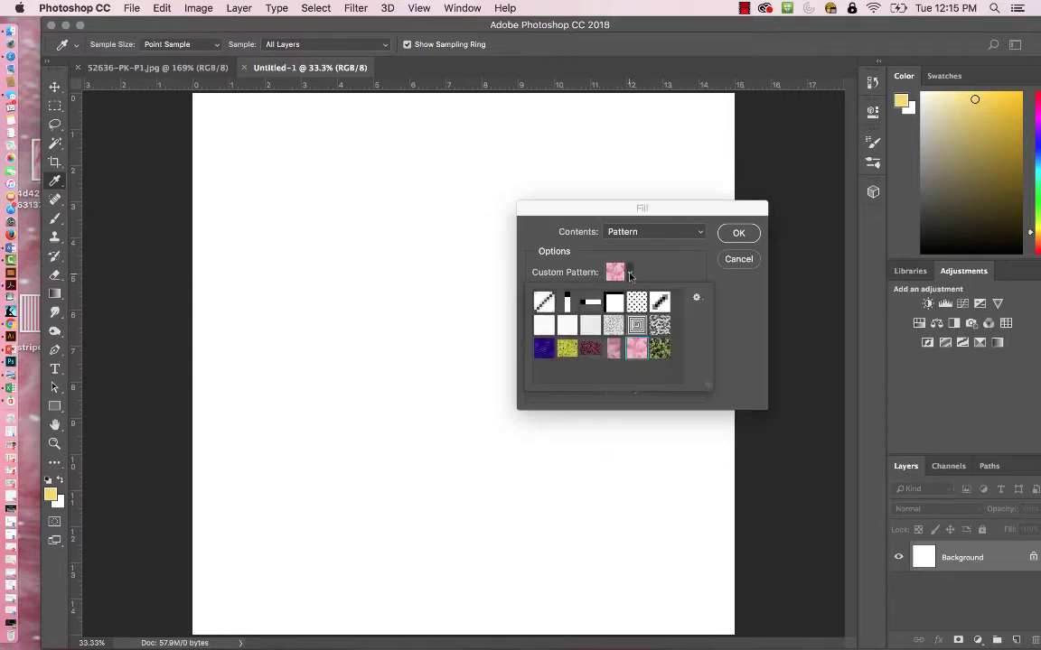
pyautogui.click(660, 350)
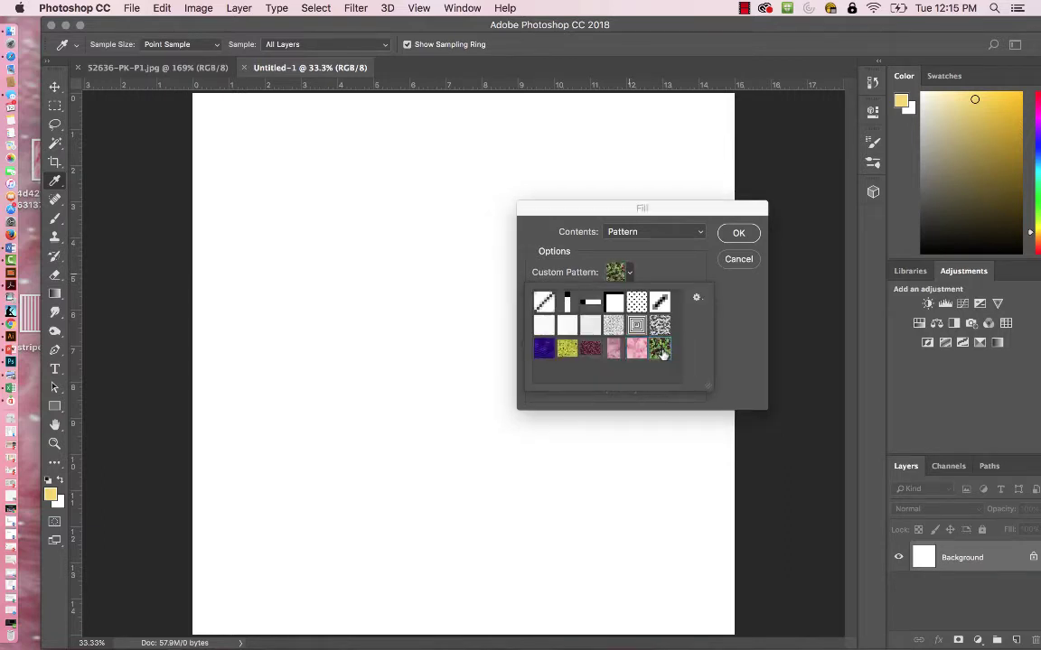
pyautogui.click(739, 233)
pyautogui.click(739, 233)
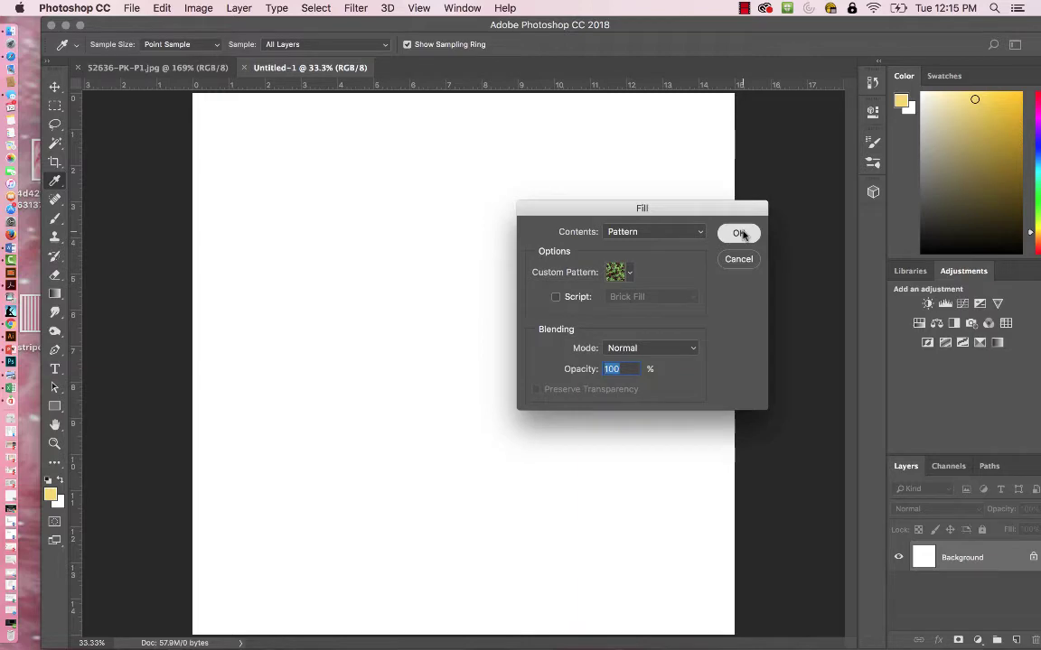
pyautogui.press('v')
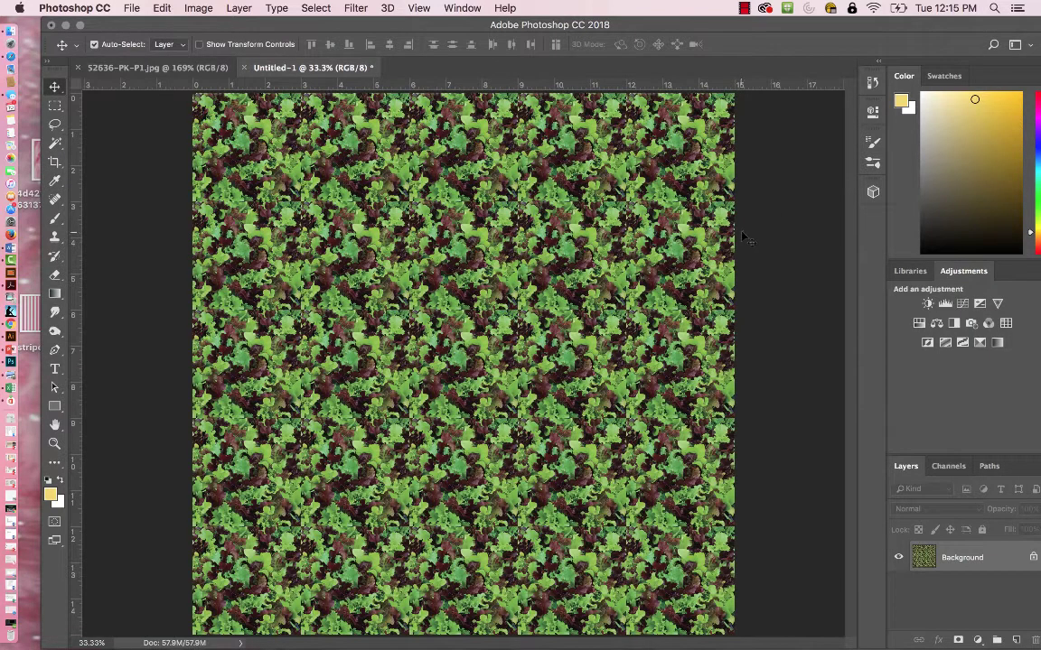
# Examine the seams between the repeated lettuce tiles up close, then view the whole pattern again
pyautogui.press('z')
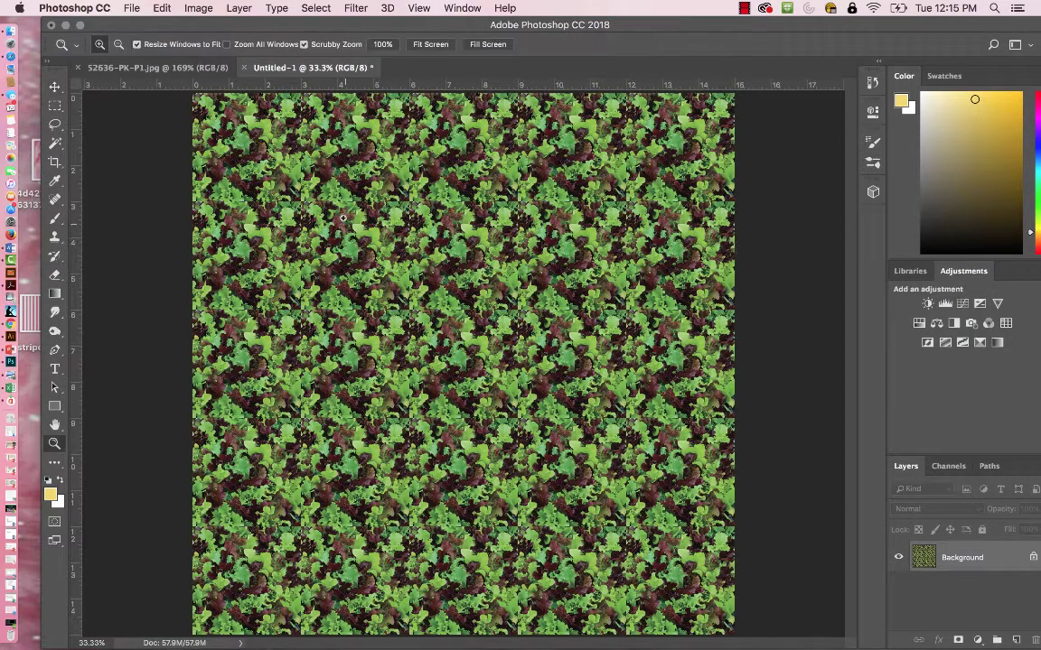
pyautogui.moveTo(313, 203); pyautogui.dragTo(400, 237)
pyautogui.scroll(2, 399, 237)
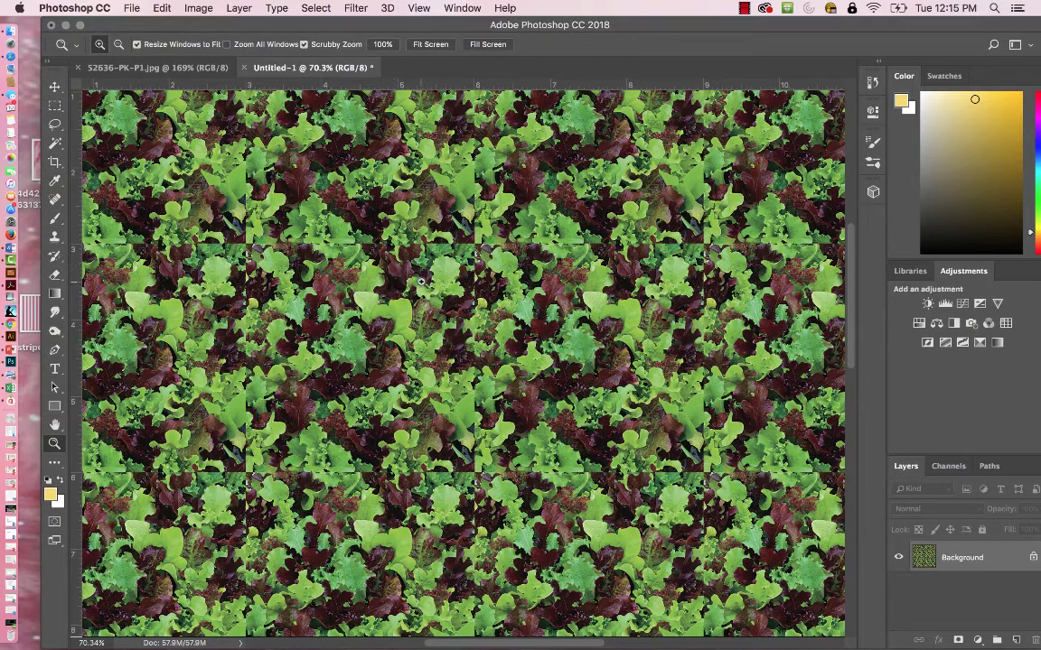
pyautogui.press('super+0')
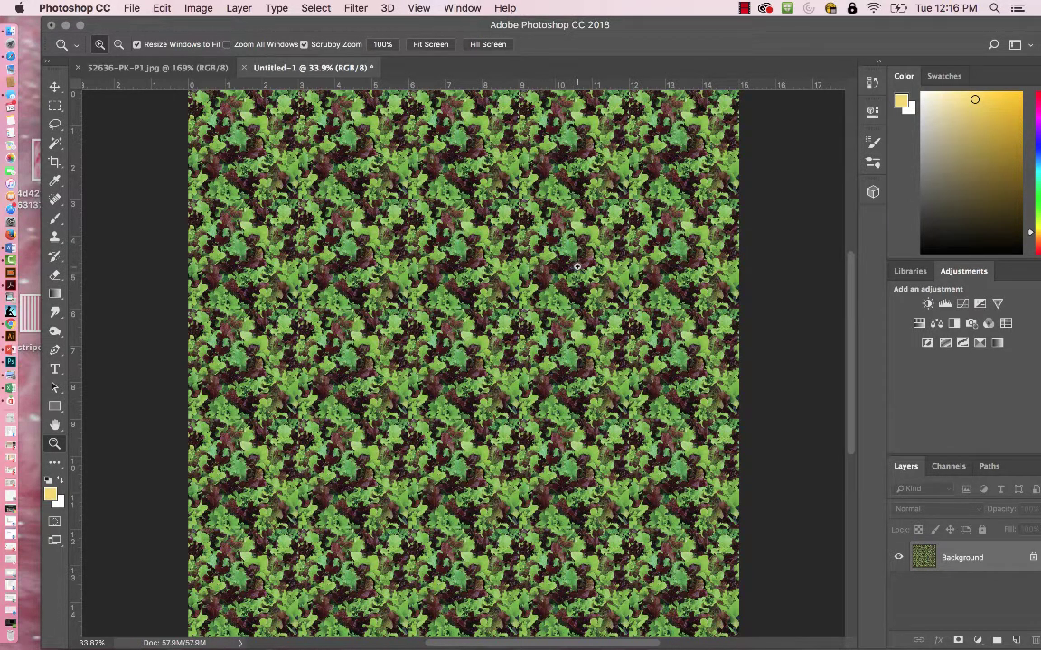
# Check the image dimensions and resolution of the original lettuce photo without changing them
pyautogui.click(194, 68)
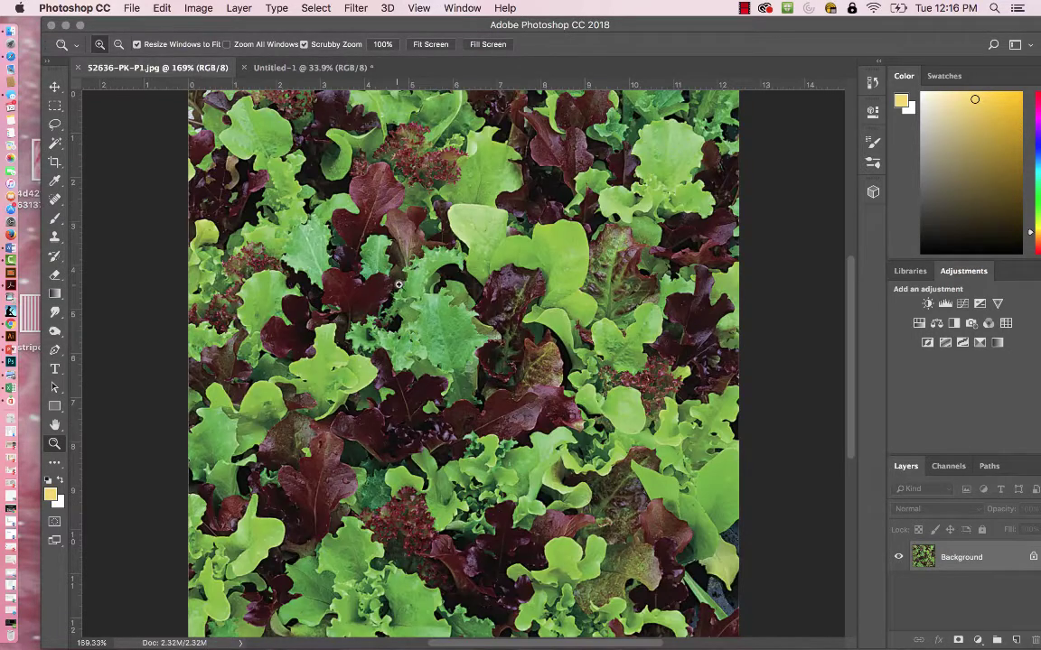
pyautogui.press('v')
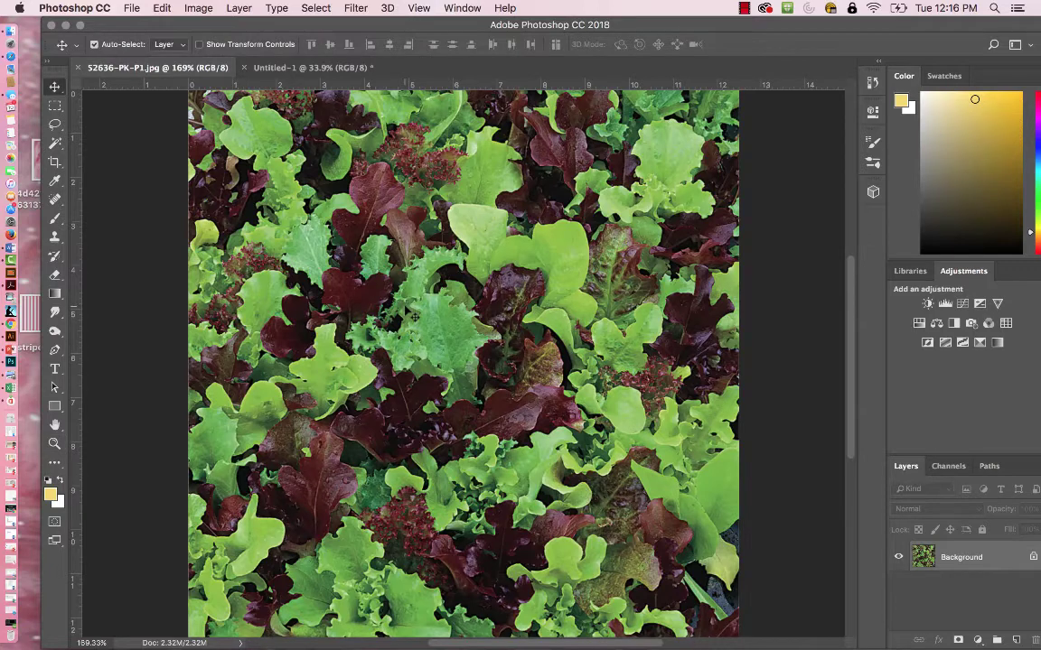
pyautogui.click(198, 9)
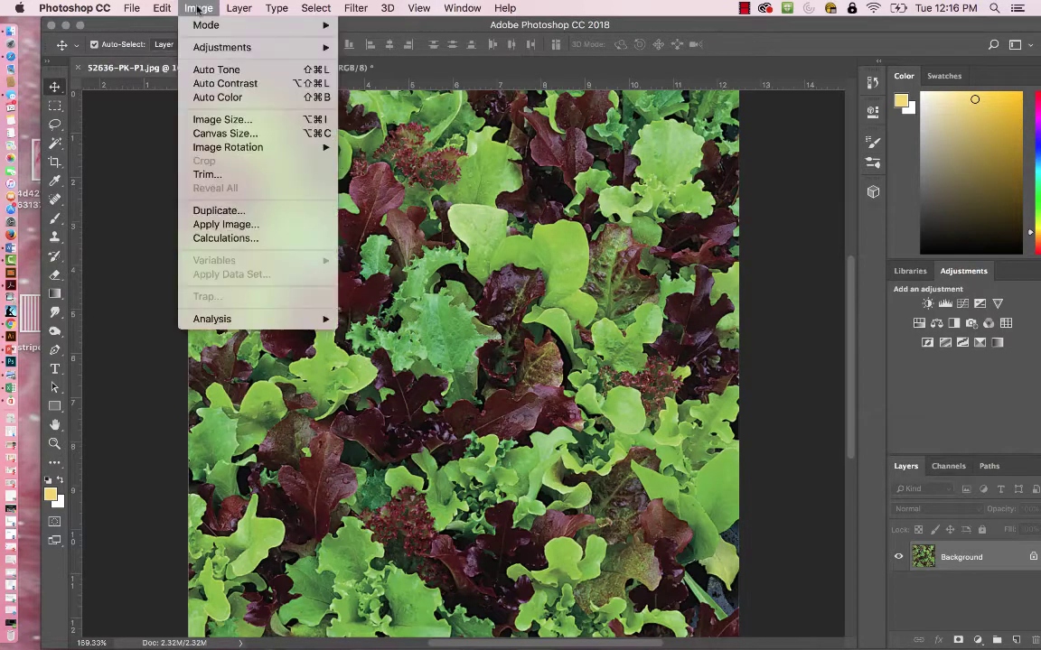
pyautogui.click(199, 119)
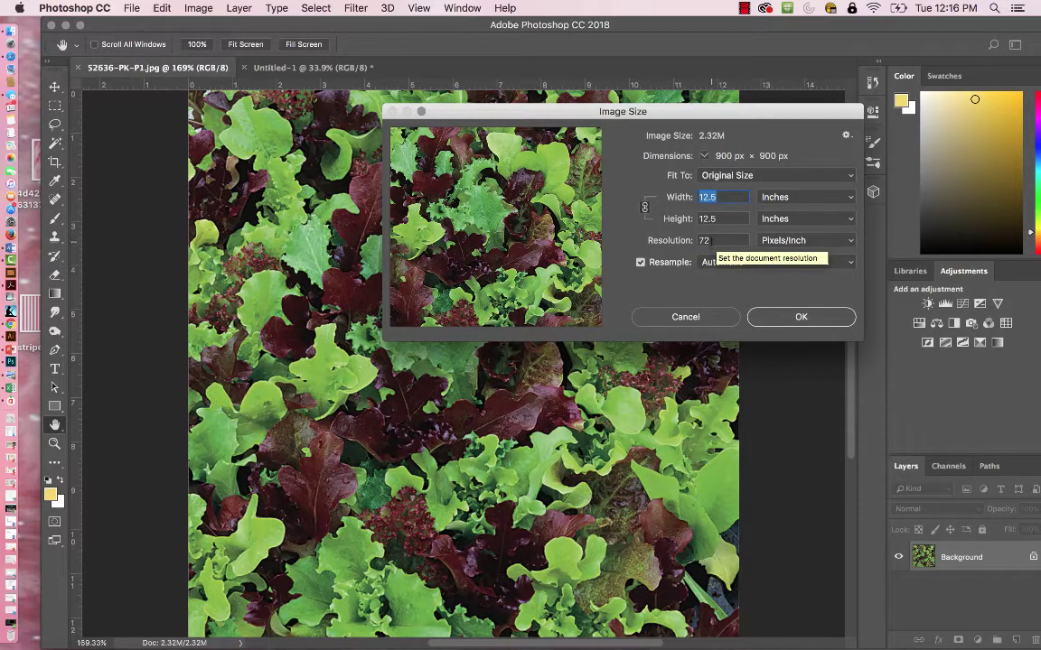
pyautogui.click(710, 318)
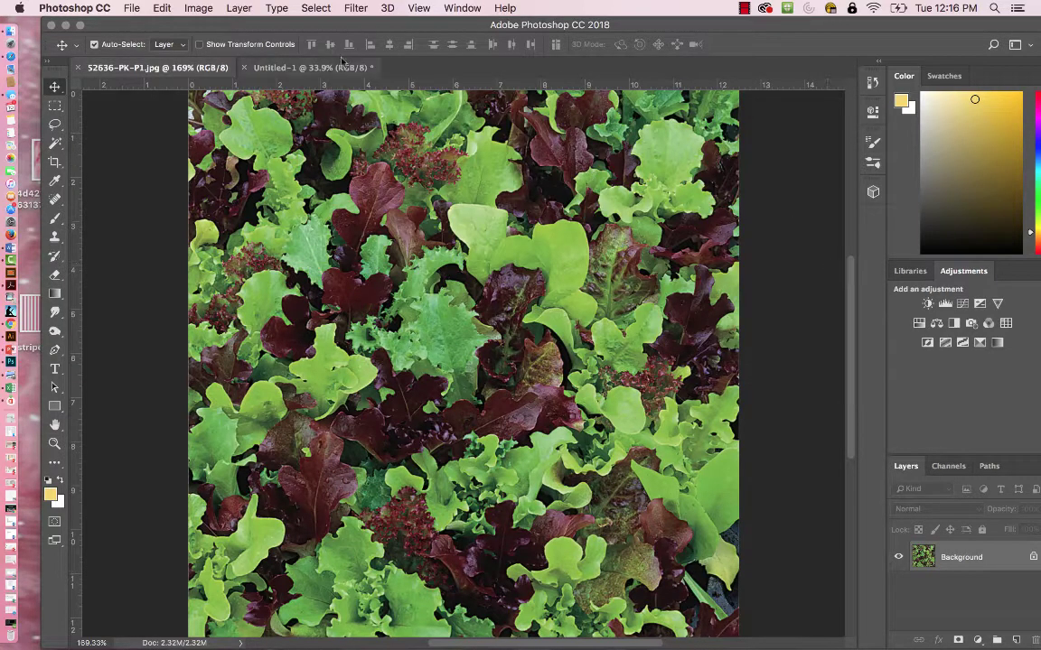
# Close the untitled pattern test document without saving, returning to the lettuce photo
pyautogui.click(243, 67)
pyautogui.click(475, 236)
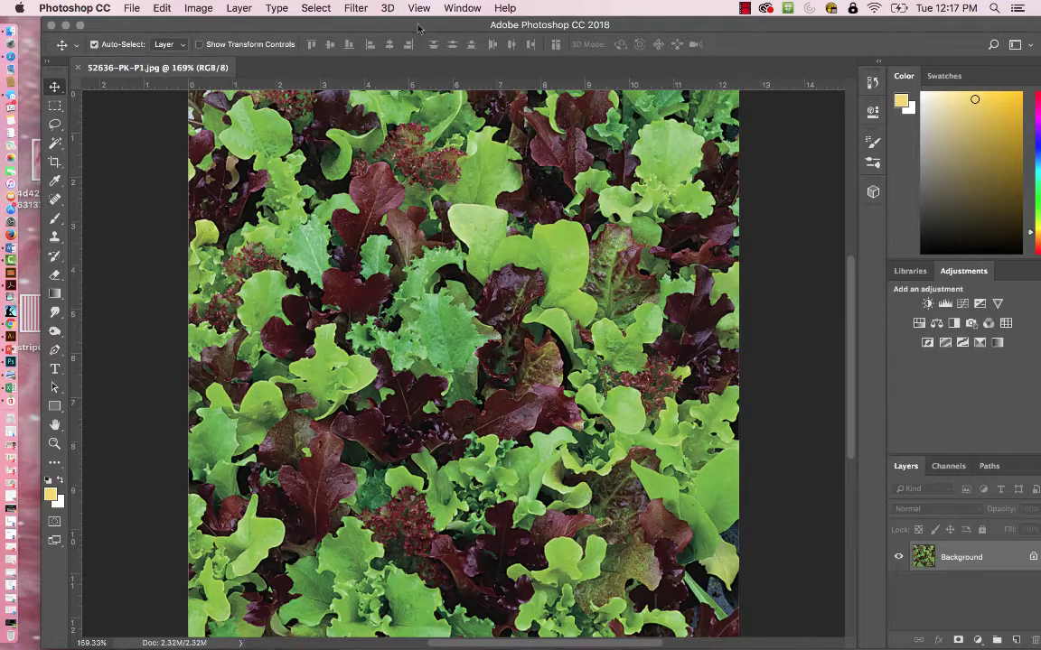
pyautogui.moveTo(419, 27); pyautogui.dragTo(398, 27)
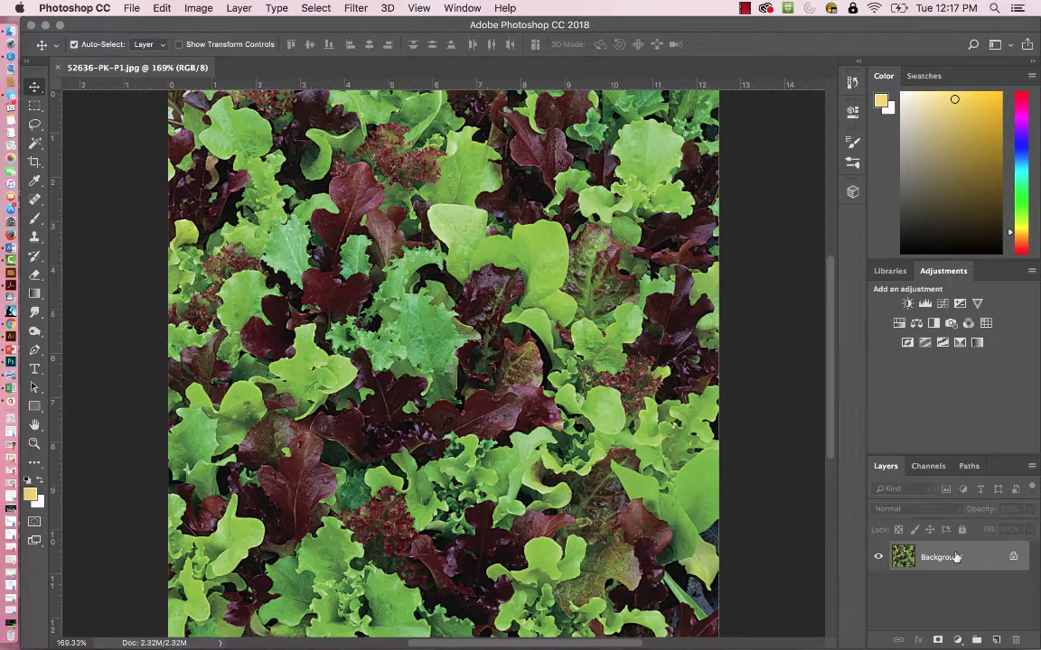
# Duplicate the Background layer and apply the Offset filter to the copy with -427 pixels horizontal, +443 pixels vertical and Wrap Around
pyautogui.press('super+j')
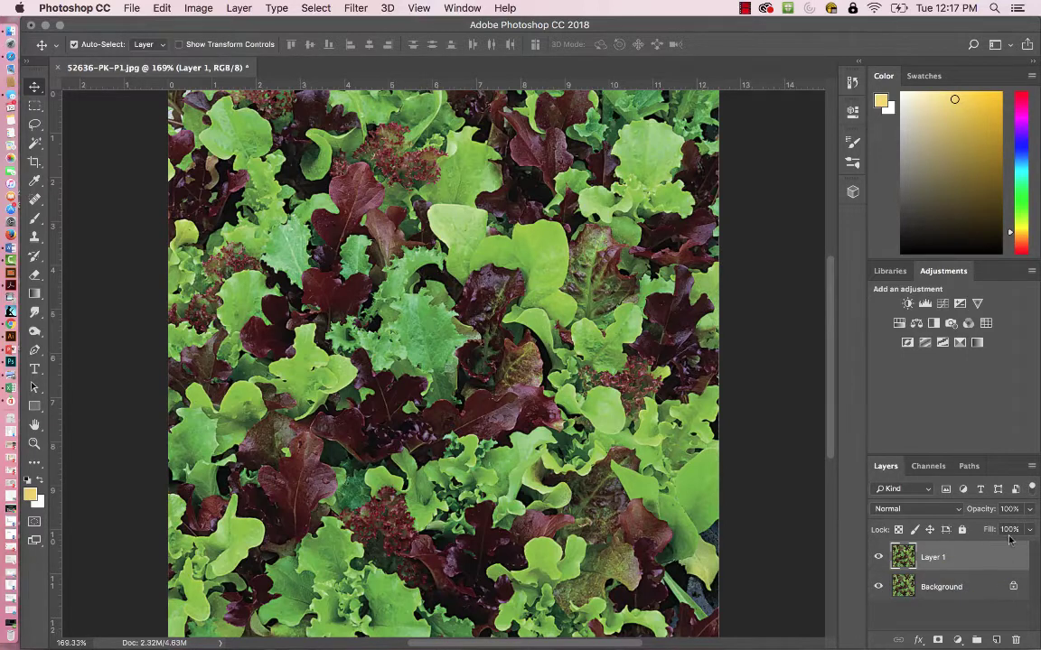
pyautogui.click(356, 9)
pyautogui.moveTo(394, 303)
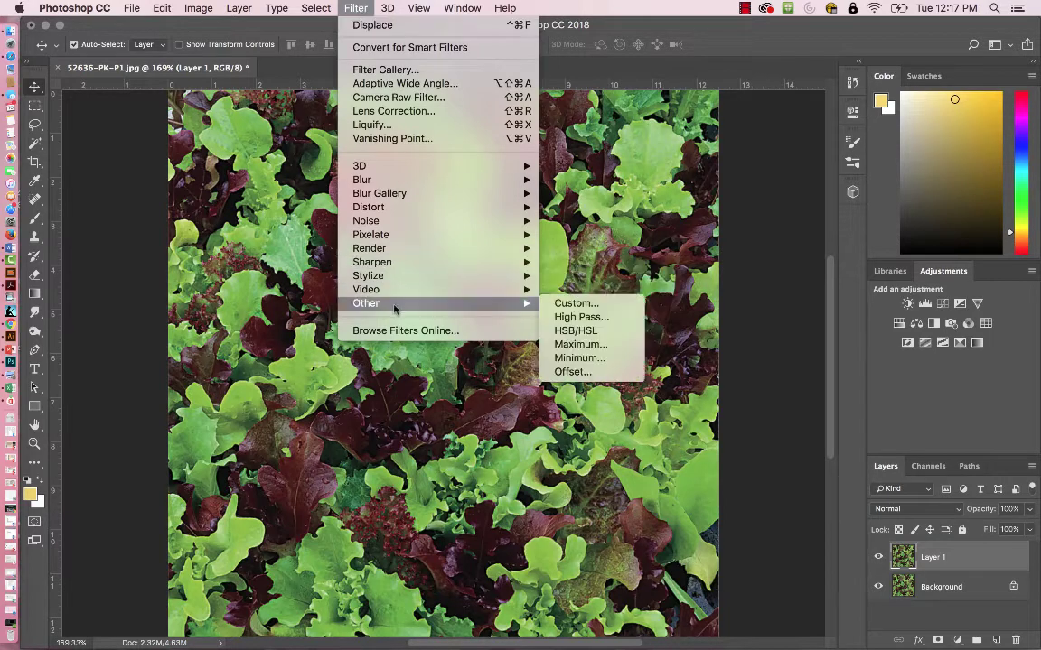
pyautogui.click(573, 372)
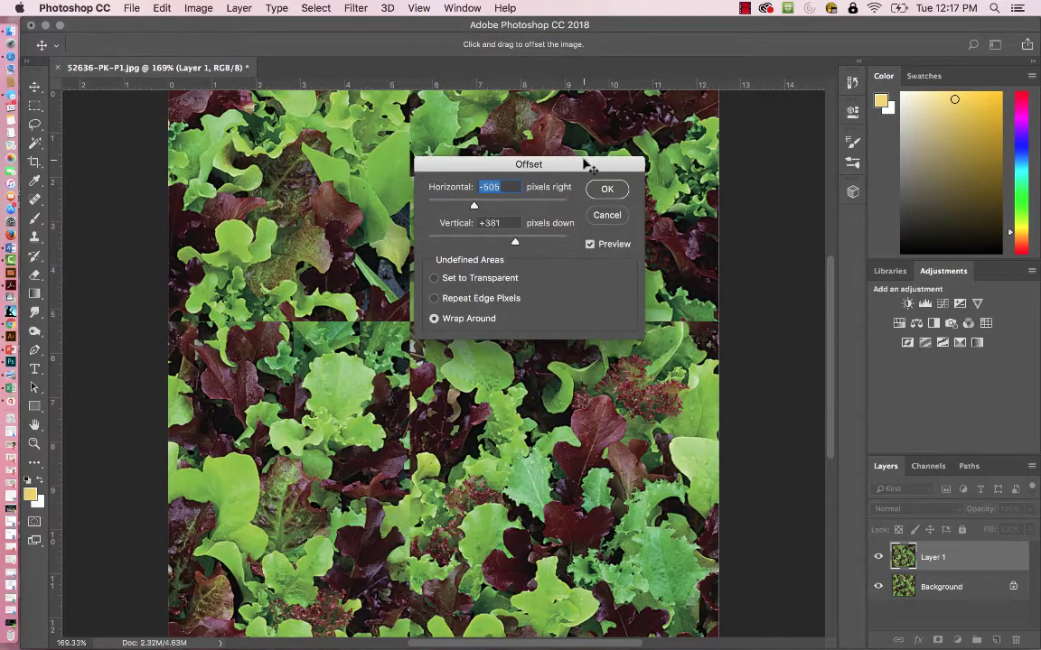
pyautogui.moveTo(588, 166); pyautogui.dragTo(837, 117)
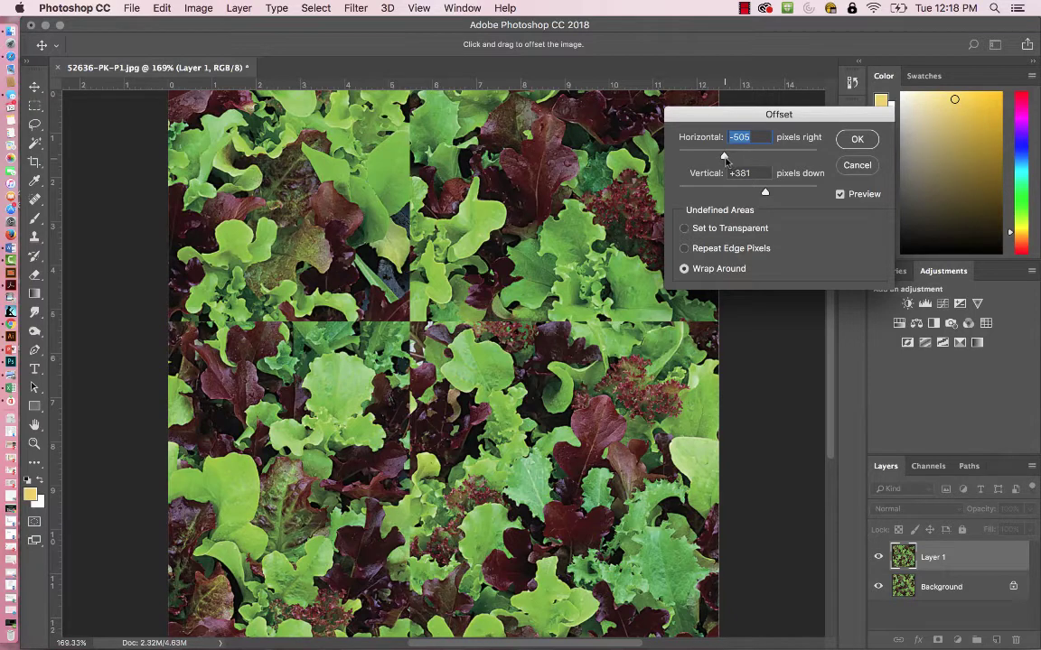
pyautogui.click(728, 157)
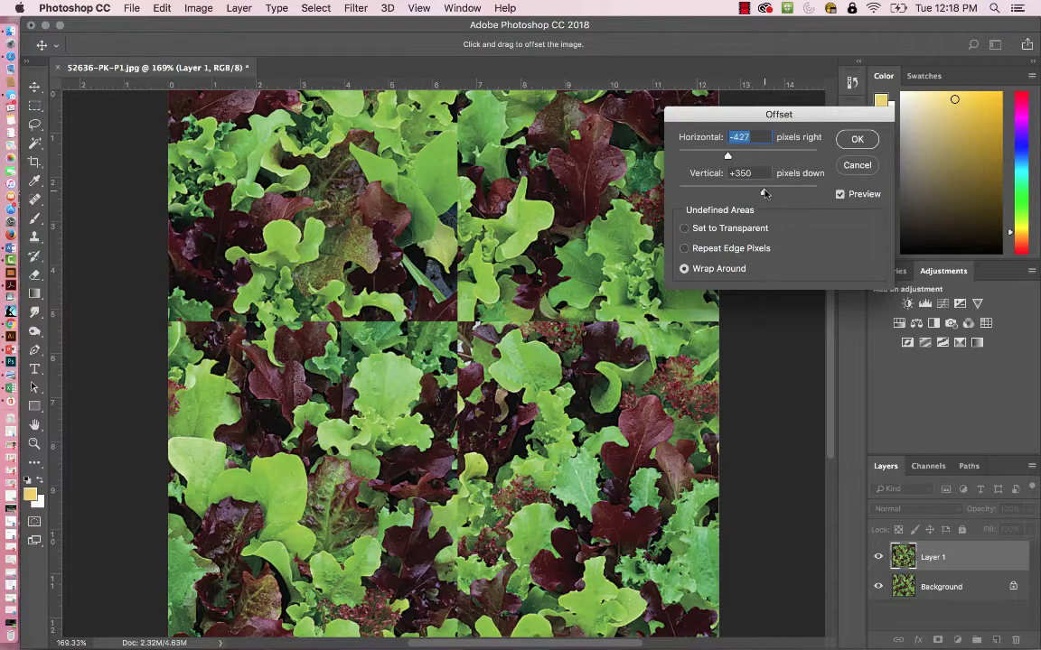
pyautogui.moveTo(764, 191); pyautogui.dragTo(768, 193)
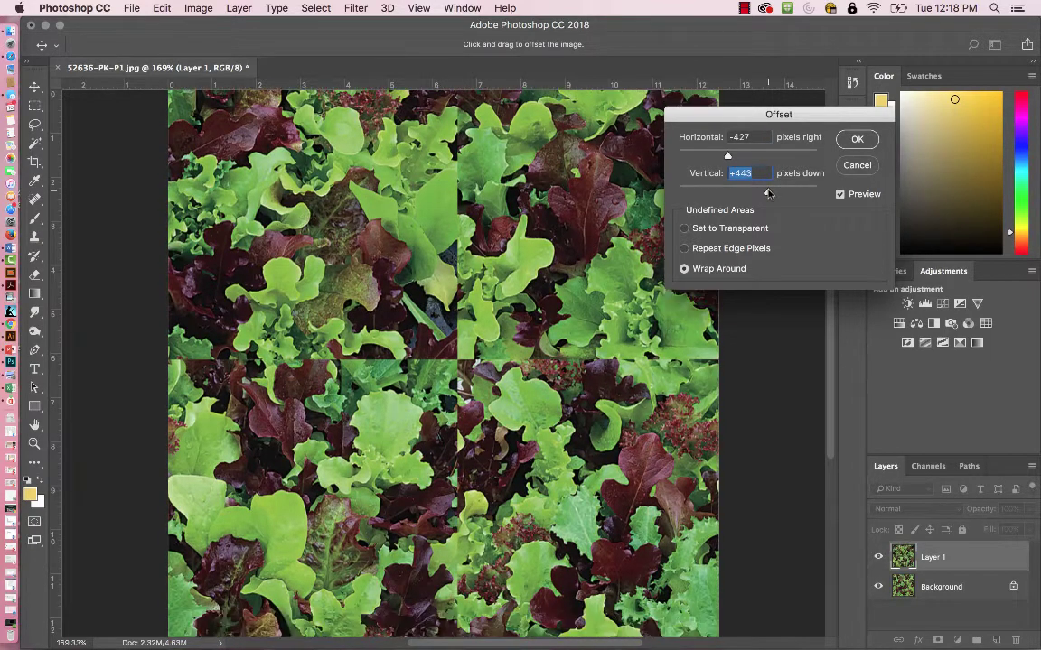
pyautogui.click(858, 138)
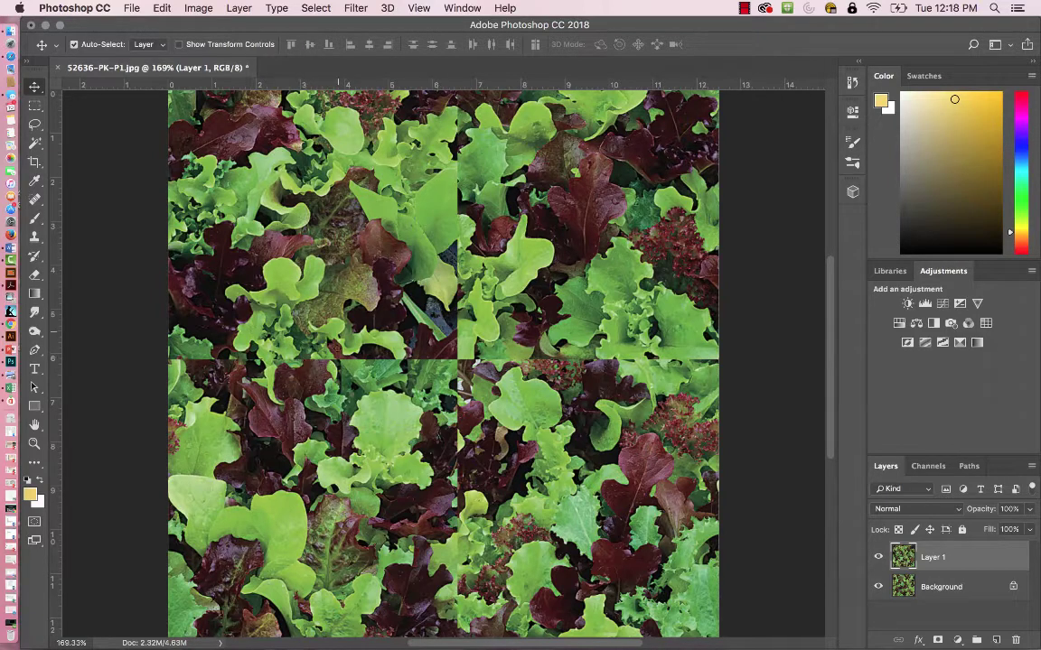
# Hide Layer 1 and make the Background layer active
pyautogui.click(878, 557)
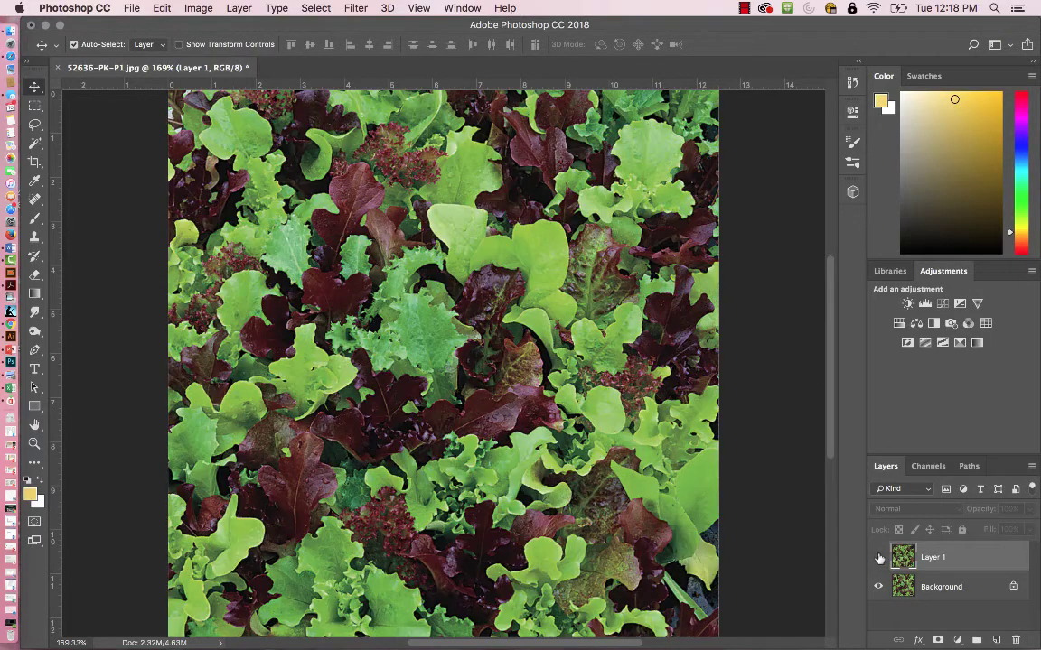
pyautogui.click(940, 588)
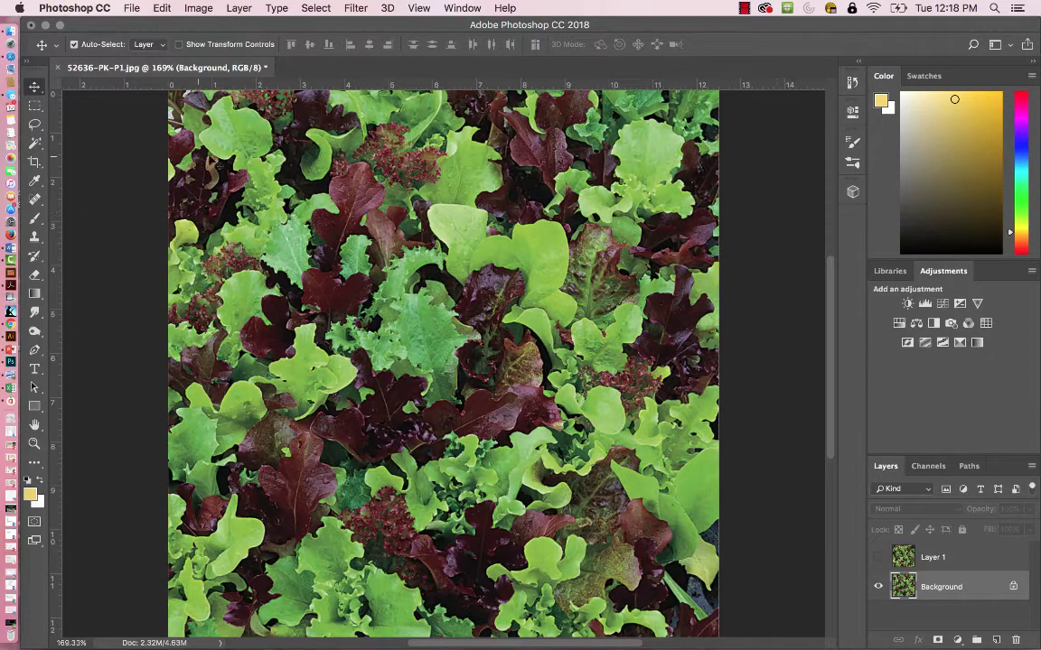
pyautogui.click(34, 144)
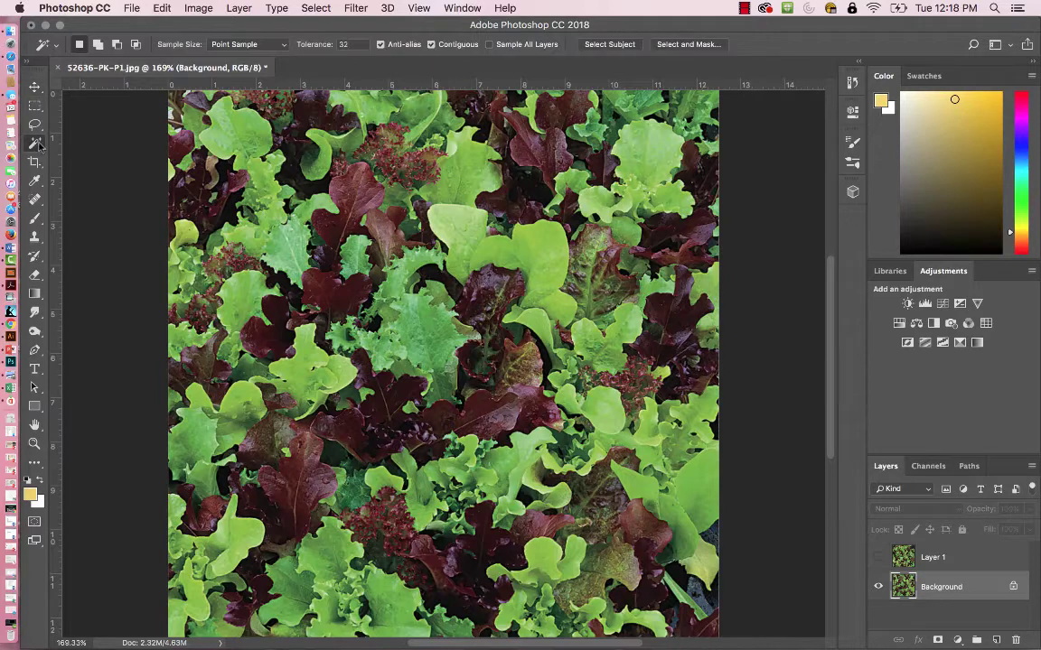
pyautogui.click(691, 46)
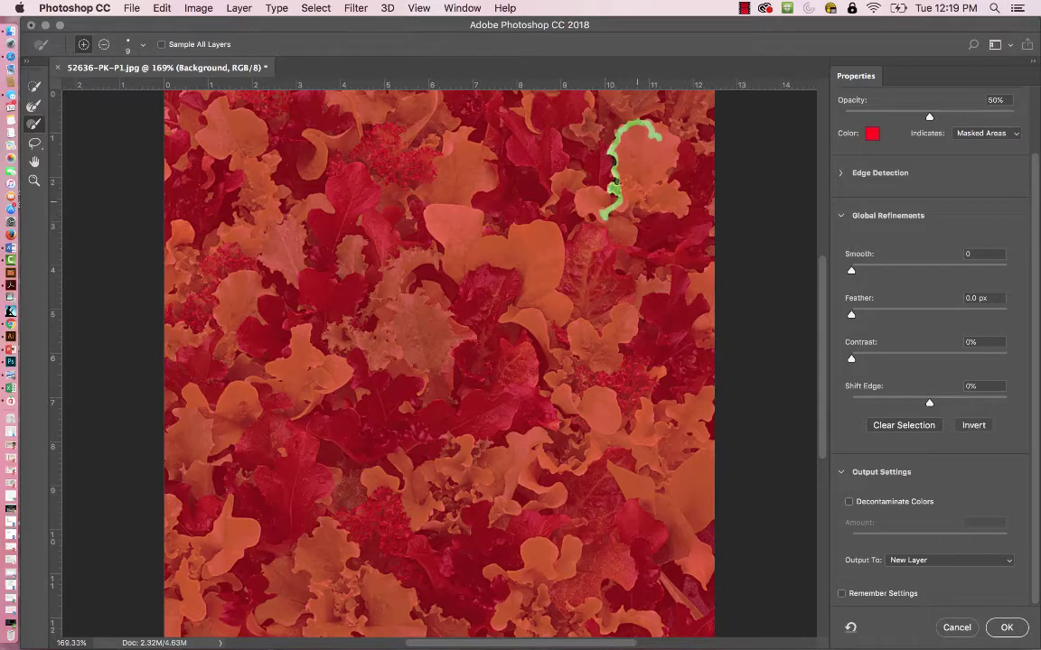
pyautogui.click(957, 628)
# Lasso the round green lettuce head with its frilly leaves near the photo's upper-right corner, copy it and clear the selection
pyautogui.moveTo(36, 125); pyautogui.dragTo(86, 126)
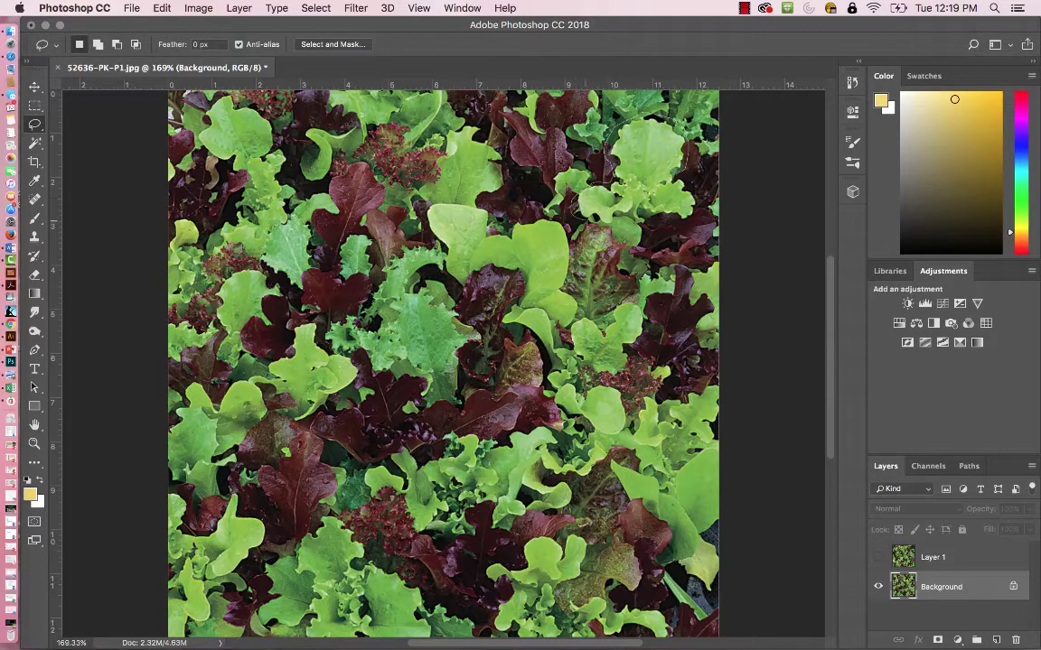
pyautogui.moveTo(576, 212)
pyautogui.mouseDown()
pyautogui.moveTo(618, 206)
pyautogui.moveTo(636, 188)
pyautogui.moveTo(618, 161)
pyautogui.moveTo(637, 113)
pyautogui.moveTo(686, 101)
pyautogui.moveTo(720, 114)
pyautogui.mouseUp()
pyautogui.press('super+c')
pyautogui.press('super+d')
# Show Layer 1 again and paste the copied lettuce head as a new layer directly above it
pyautogui.click(878, 557)
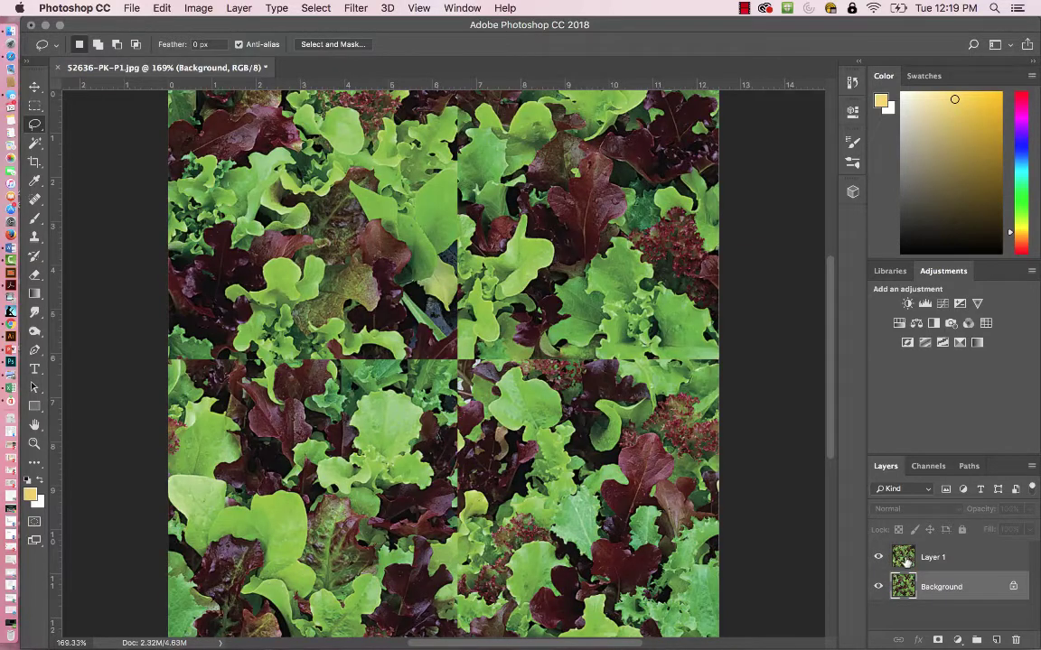
pyautogui.click(937, 559)
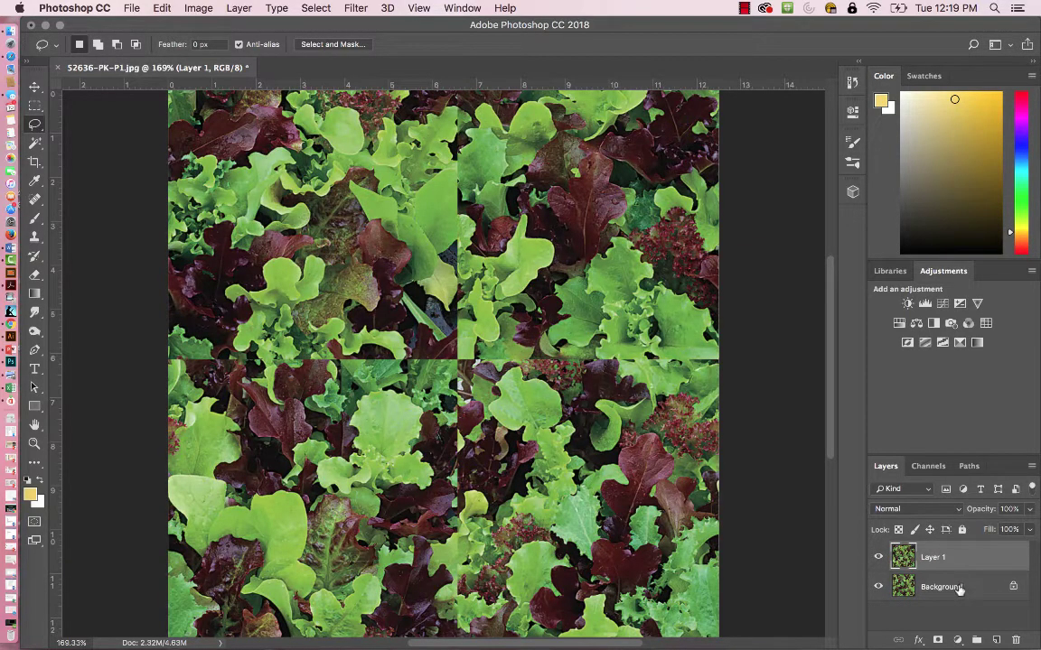
pyautogui.press('super+v')
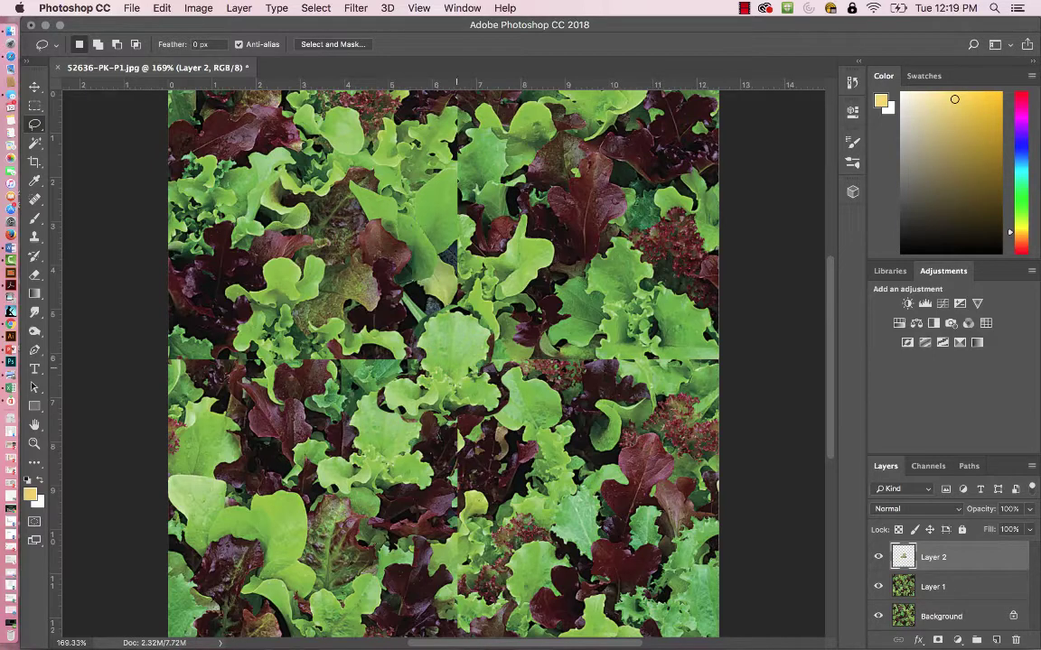
# Place the pasted lettuce head over the crossing of the seams, rotate it -43.33 degrees, and compare the image with and without it
pyautogui.press('v')
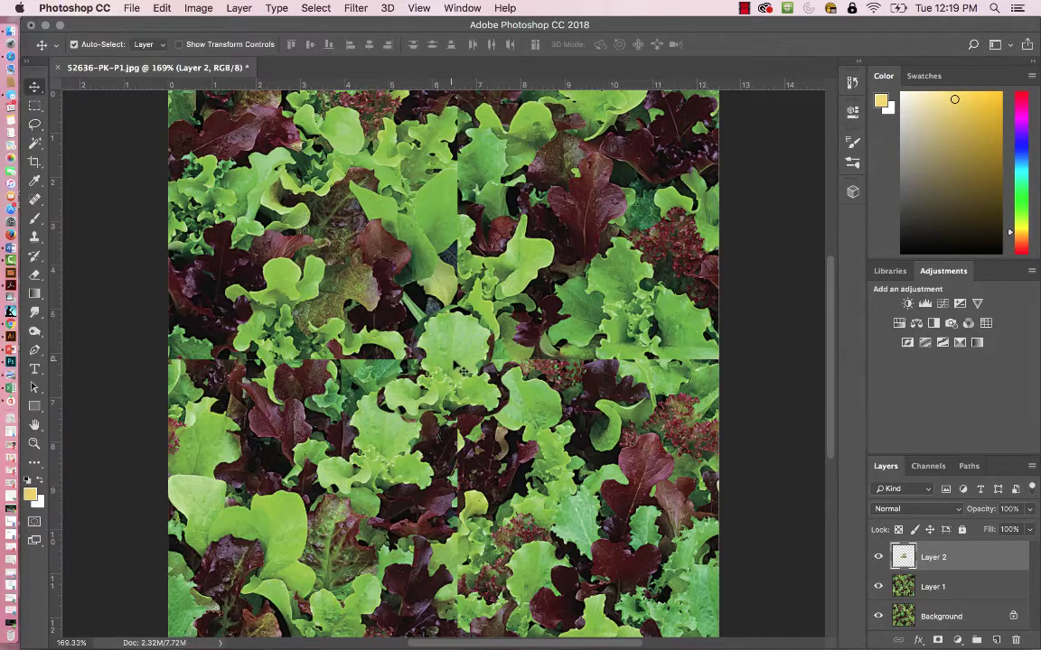
pyautogui.moveTo(417, 330); pyautogui.dragTo(542, 323)
pyautogui.press('super+t')
pyautogui.moveTo(542, 375); pyautogui.dragTo(543, 360)
pyautogui.moveTo(477, 353); pyautogui.dragTo(495, 359)
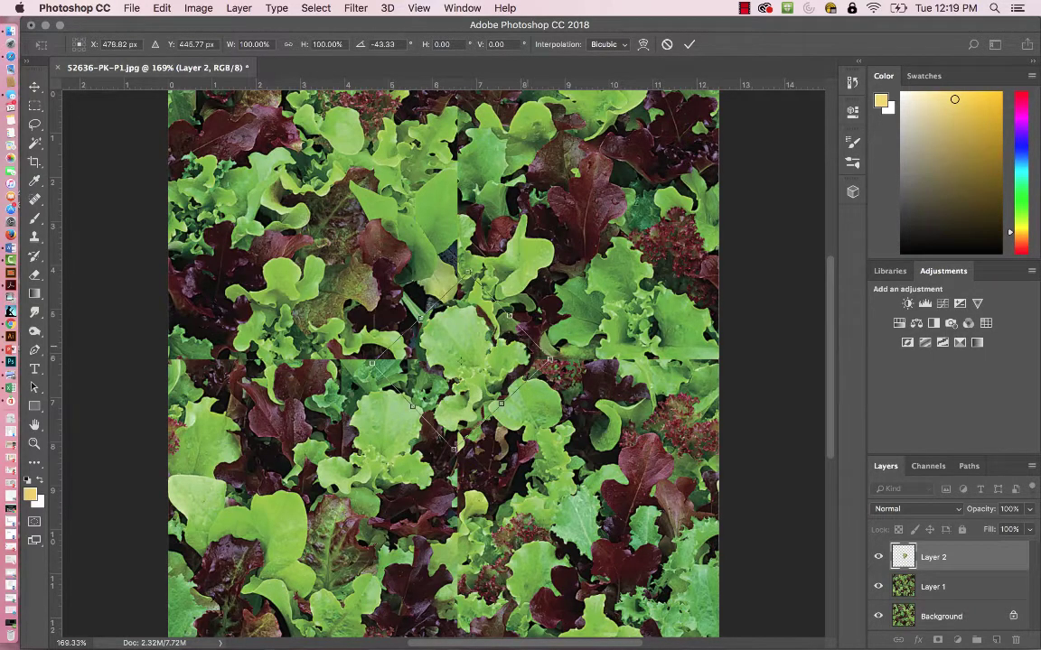
pyautogui.press('Return')
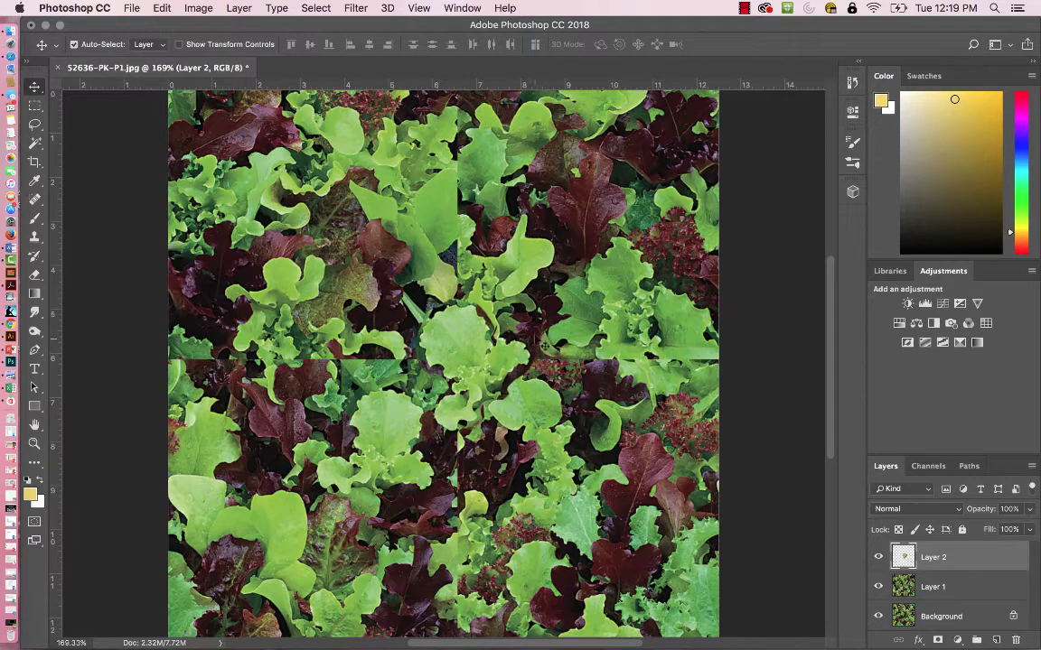
pyautogui.click(879, 557)
pyautogui.click(878, 558)
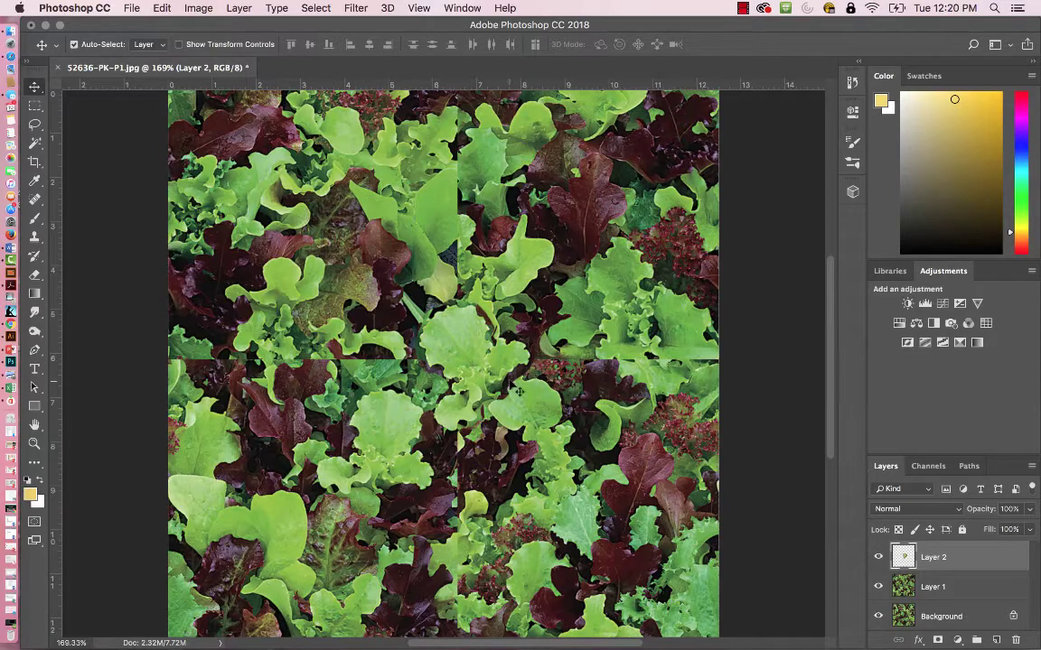
# Set up the Eraser with 50% opacity and 50% flow for cleaning the edges of the pasted lettuce head on Layer 2
pyautogui.press('z')
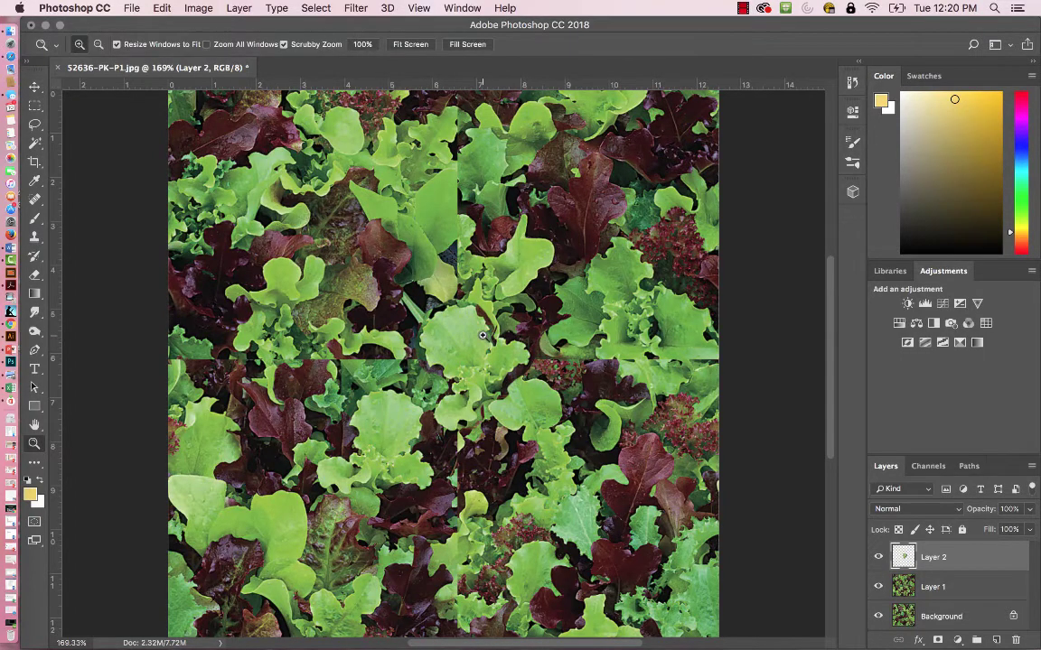
pyautogui.moveTo(479, 334); pyautogui.dragTo(544, 350)
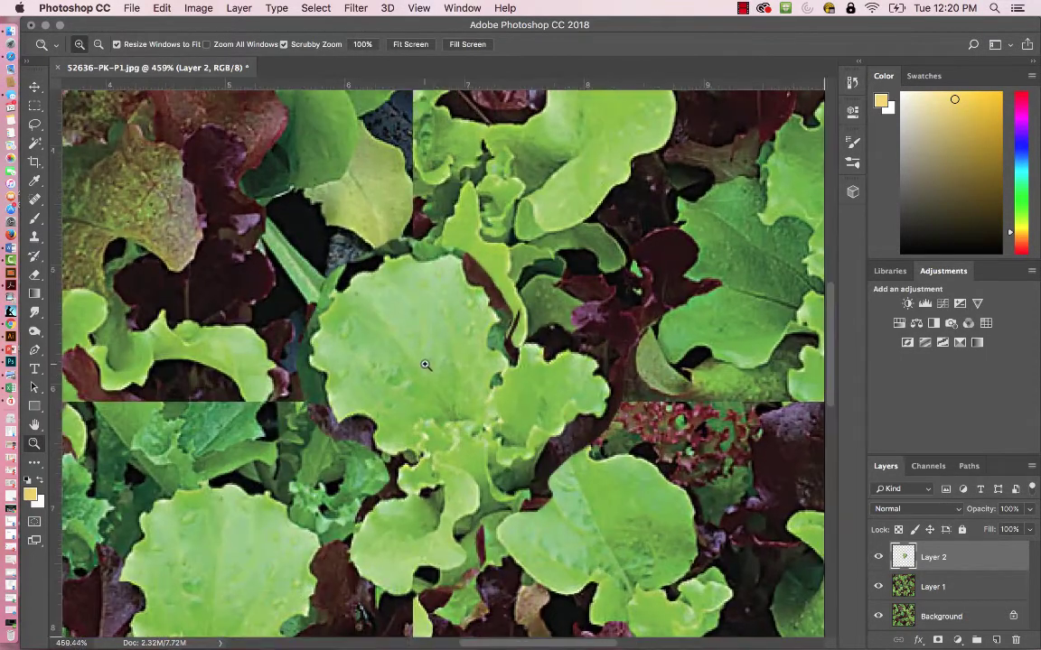
pyautogui.press('e')
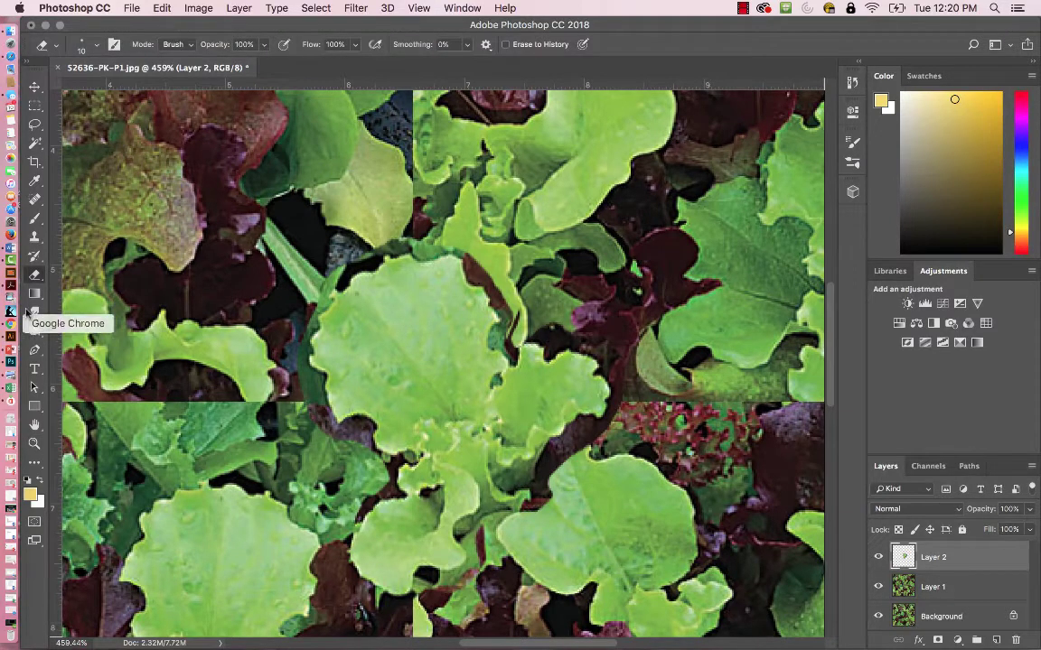
pyautogui.click(34, 276)
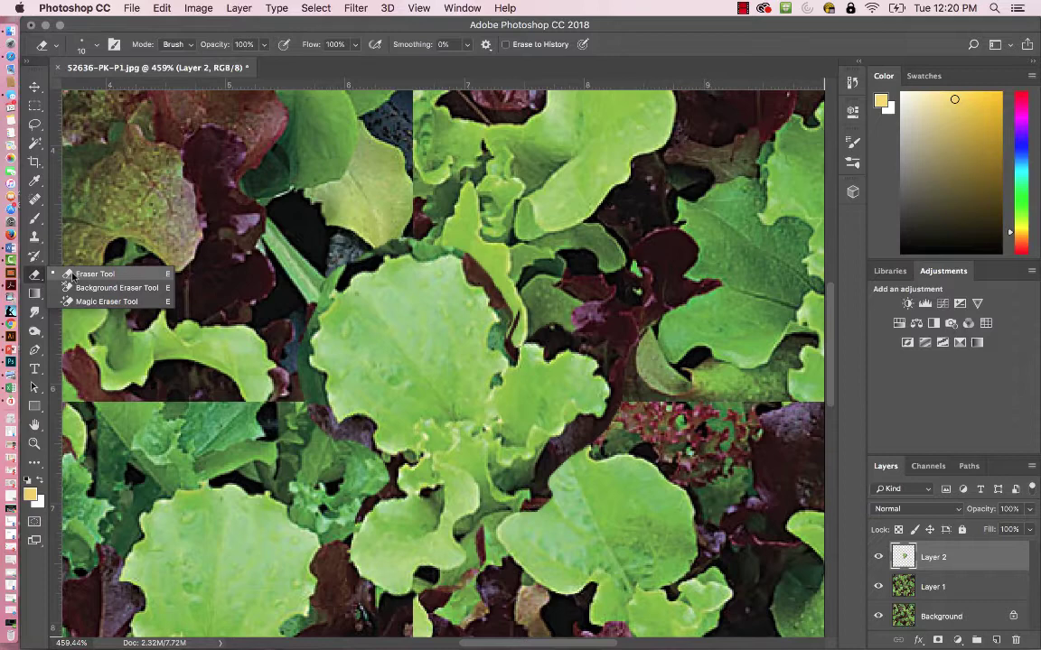
pyautogui.click(67, 274)
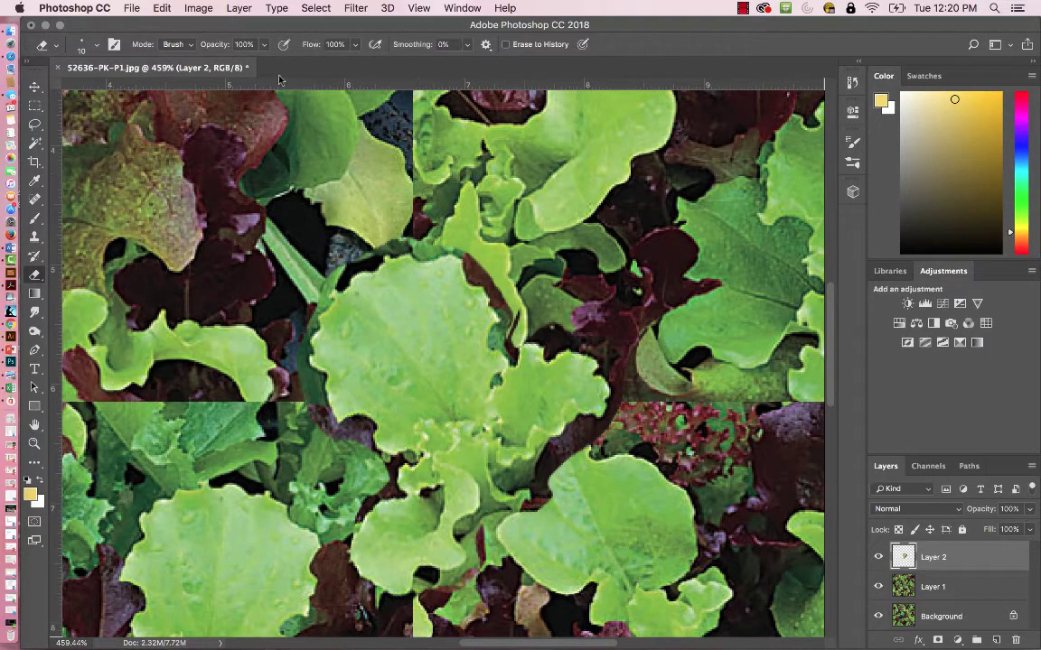
pyautogui.press('5')
pyautogui.hotkey('shift', '5')
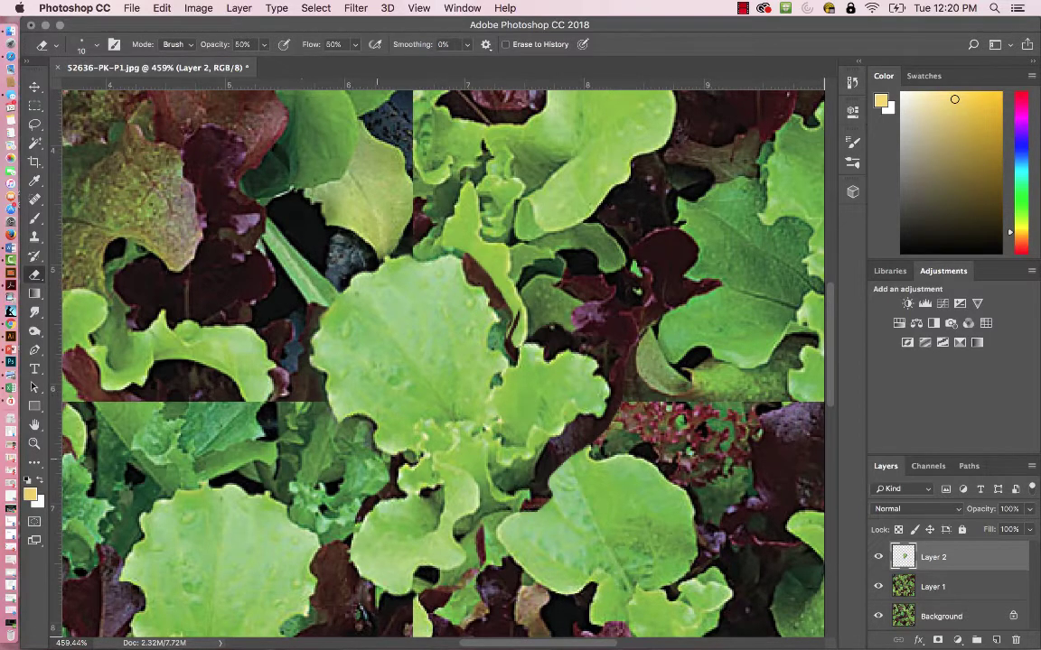
# Erase the leftover dark background around the pasted lettuce head so its edges blend into the leaves below
pyautogui.moveTo(428, 361); pyautogui.dragTo(431, 232)
pyautogui.press('super+r')
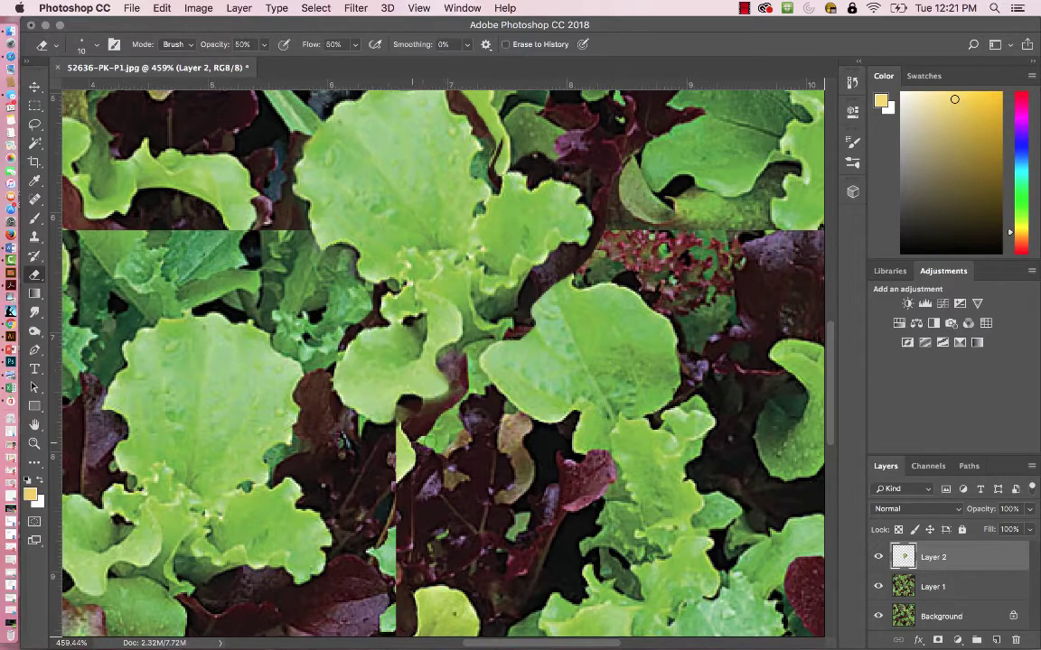
pyautogui.scroll(3, 390, 400)
pyautogui.hscroll(3, 390, 400)
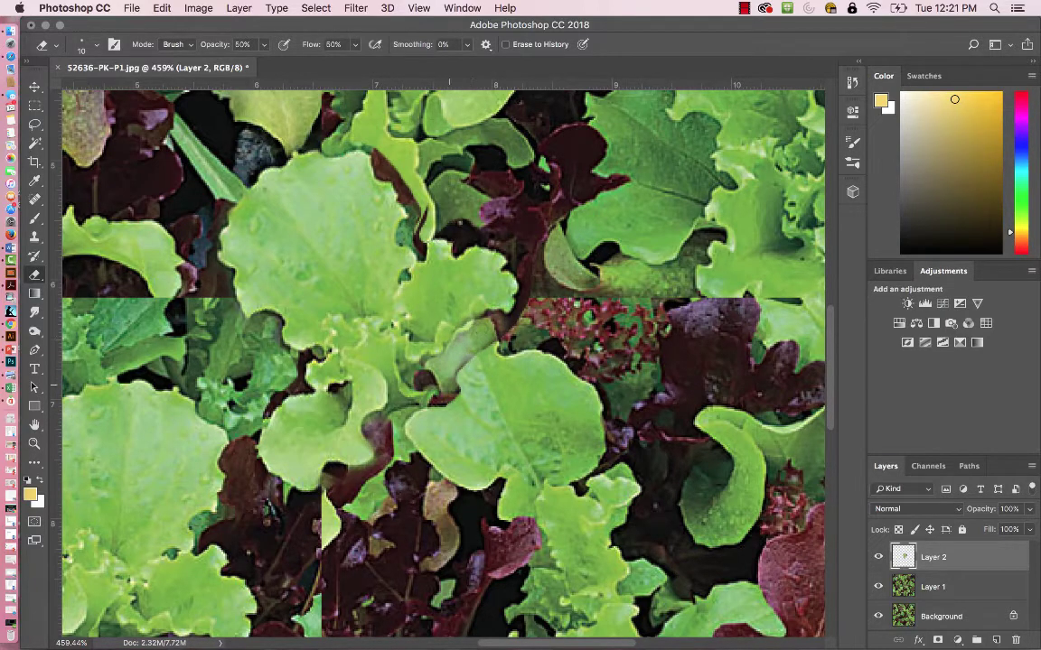
# Rotate the cleaned lettuce head on Layer 2 by 108.25 degrees over the crossing of the seams
pyautogui.press('super+minus')
pyautogui.press('super+minus')
pyautogui.press('super+minus')
pyautogui.press('super+minus')
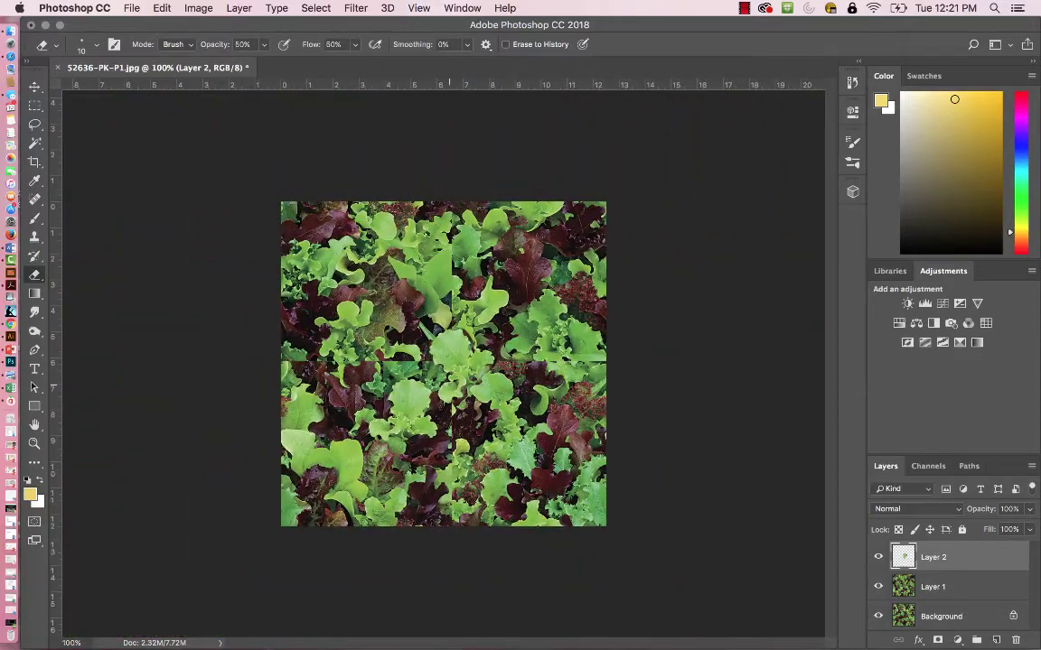
pyautogui.press('super+plus')
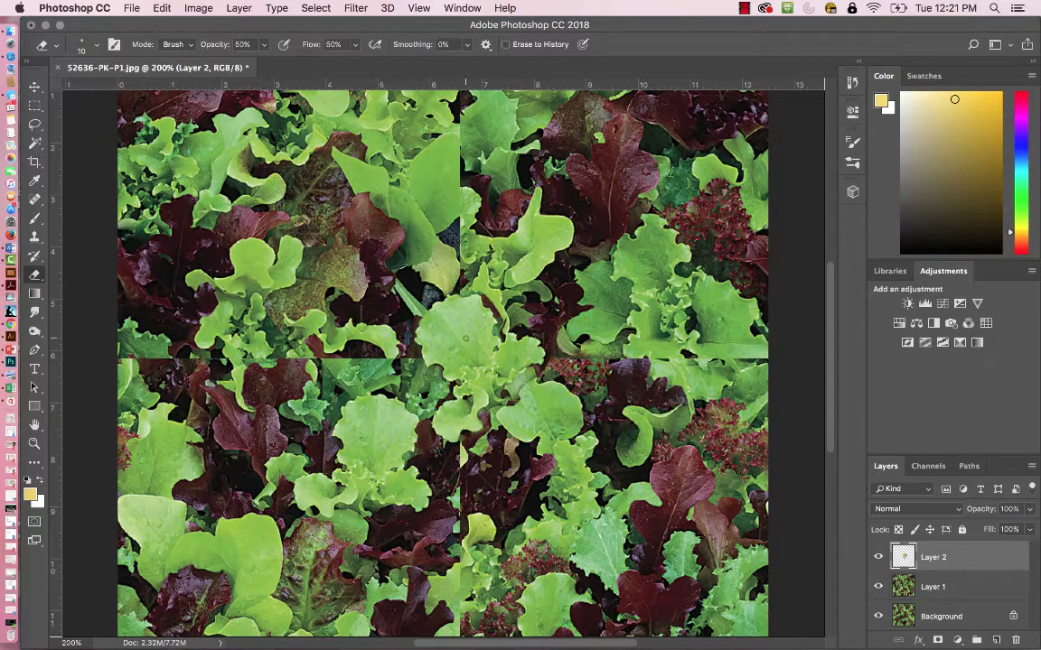
pyautogui.press('super+t')
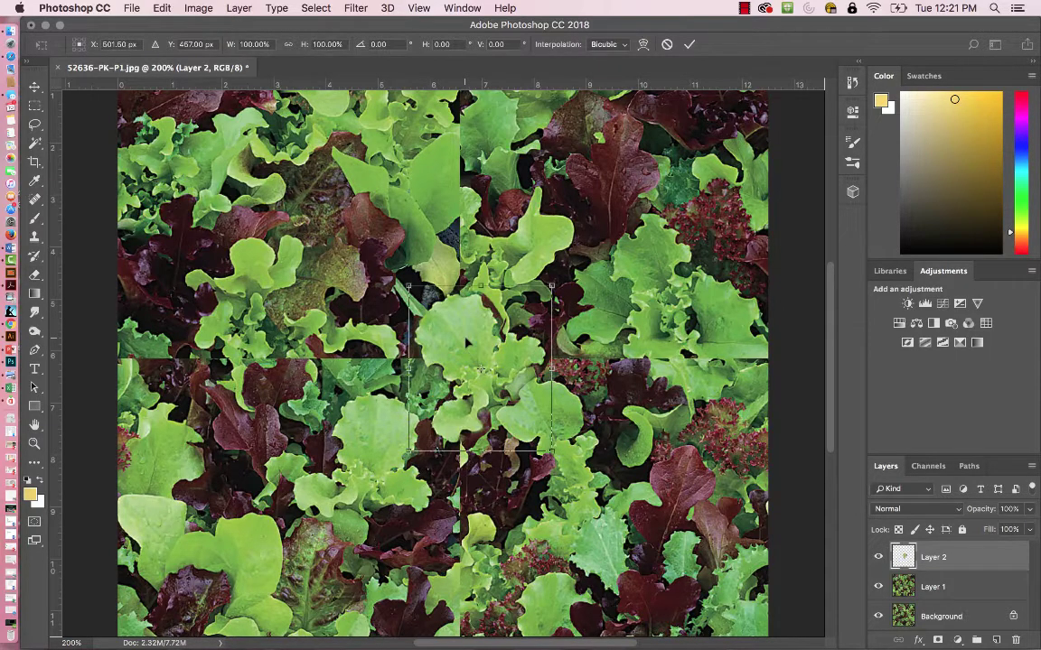
pyautogui.moveTo(511, 255); pyautogui.dragTo(553, 432)
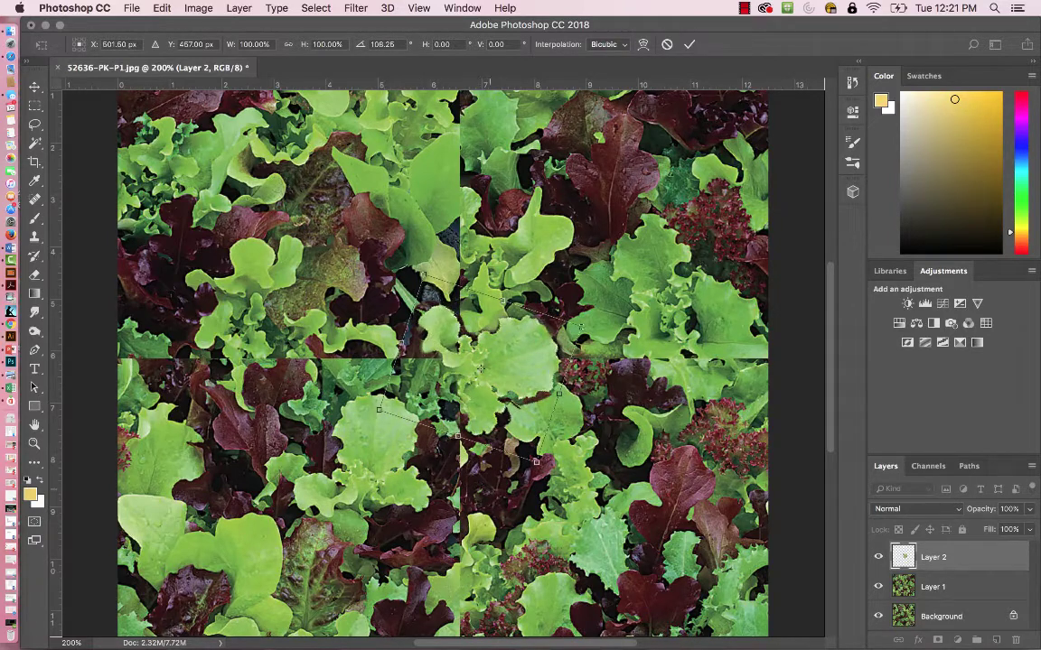
pyautogui.press('Return')
pyautogui.press('e')
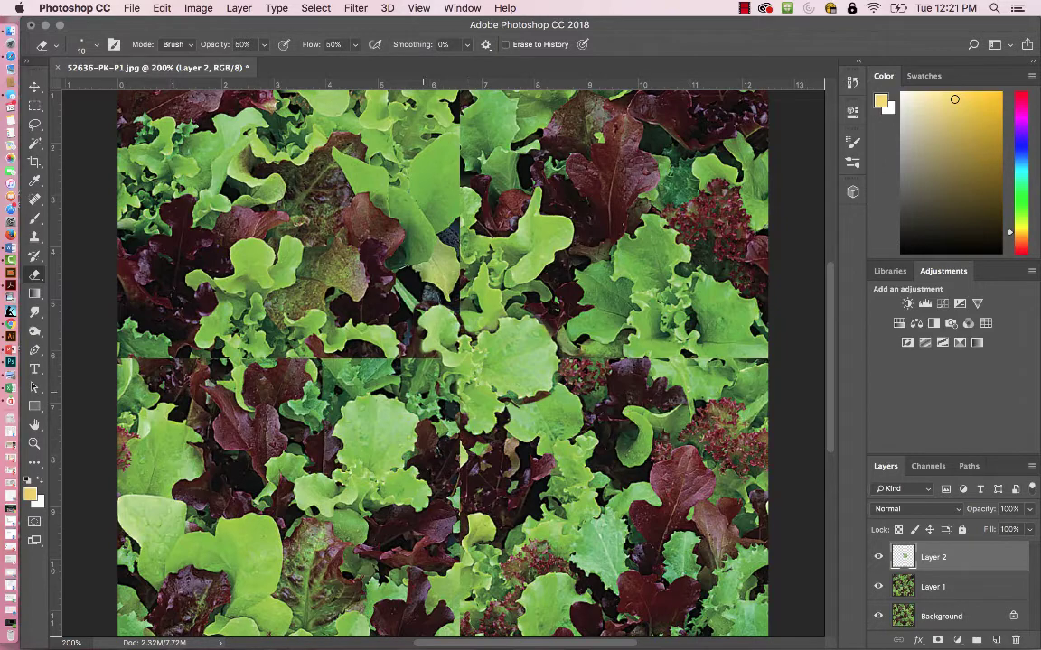
# Show only the Background layer, make it active, and lasso the large smooth green leaf near the photo's centre
pyautogui.scroll(3, 442, 361)
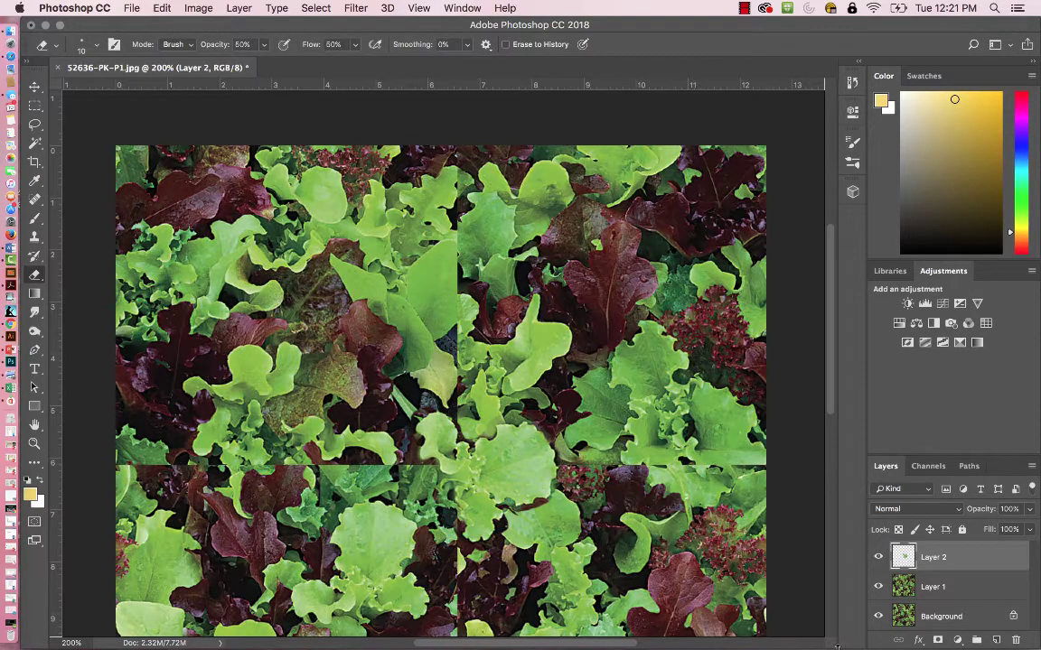
pyautogui.keyDown('alt'); pyautogui.click(878, 618); pyautogui.keyUp('alt')
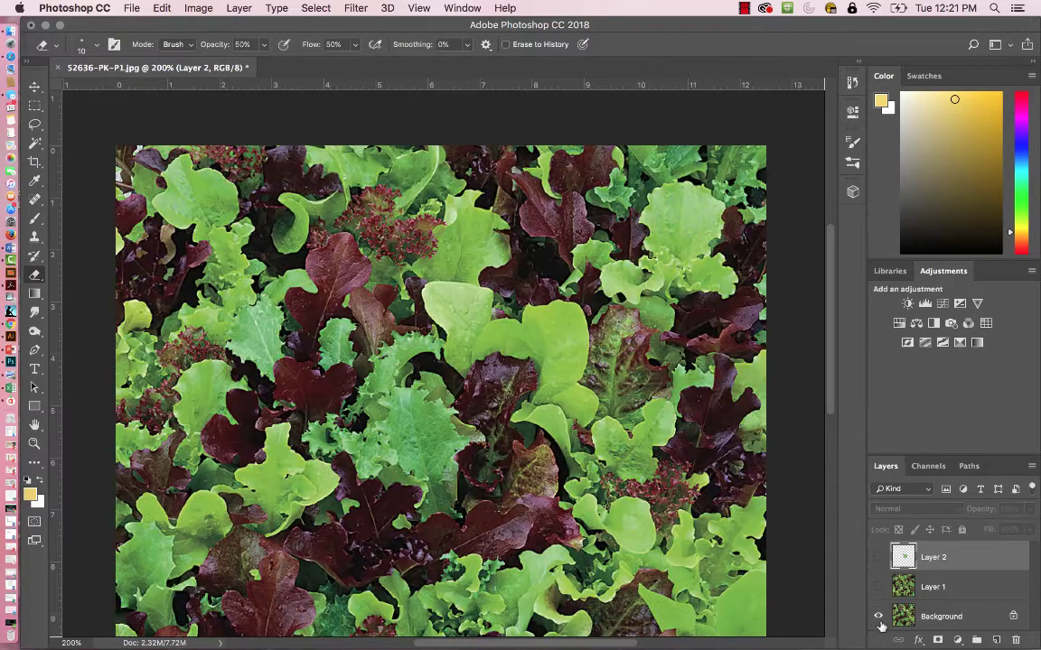
pyautogui.click(904, 618)
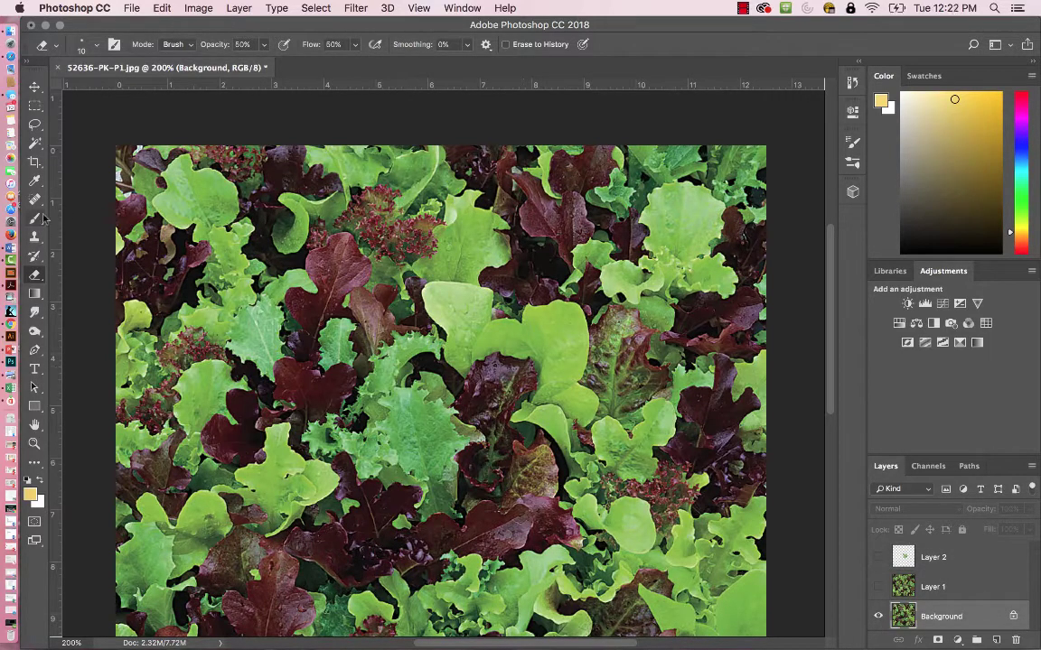
pyautogui.click(35, 125)
pyautogui.click(35, 125)
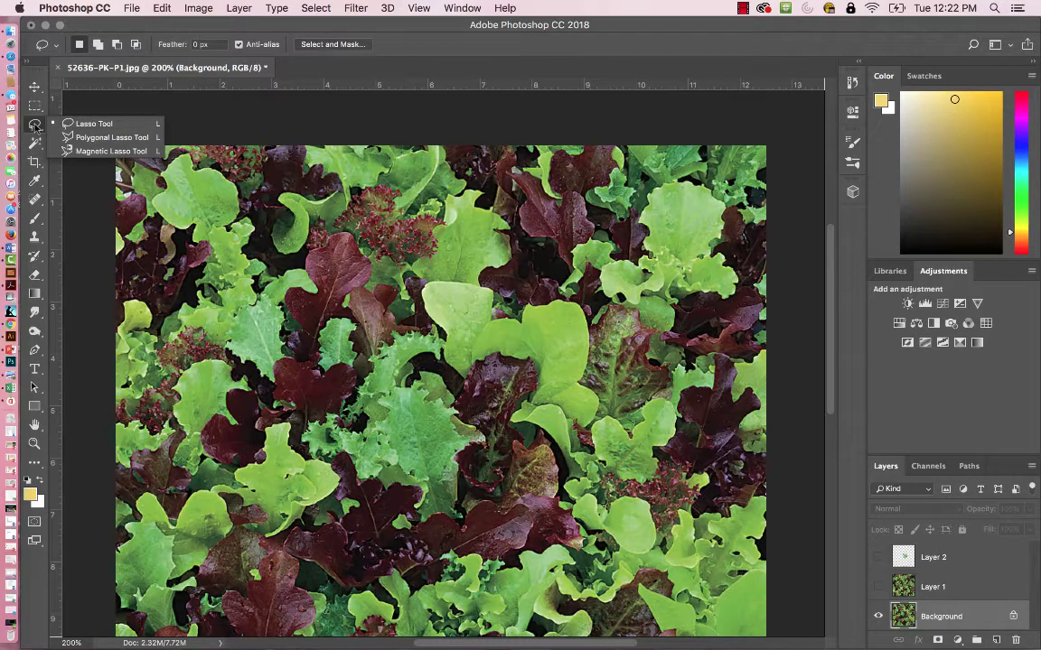
pyautogui.click(73, 123)
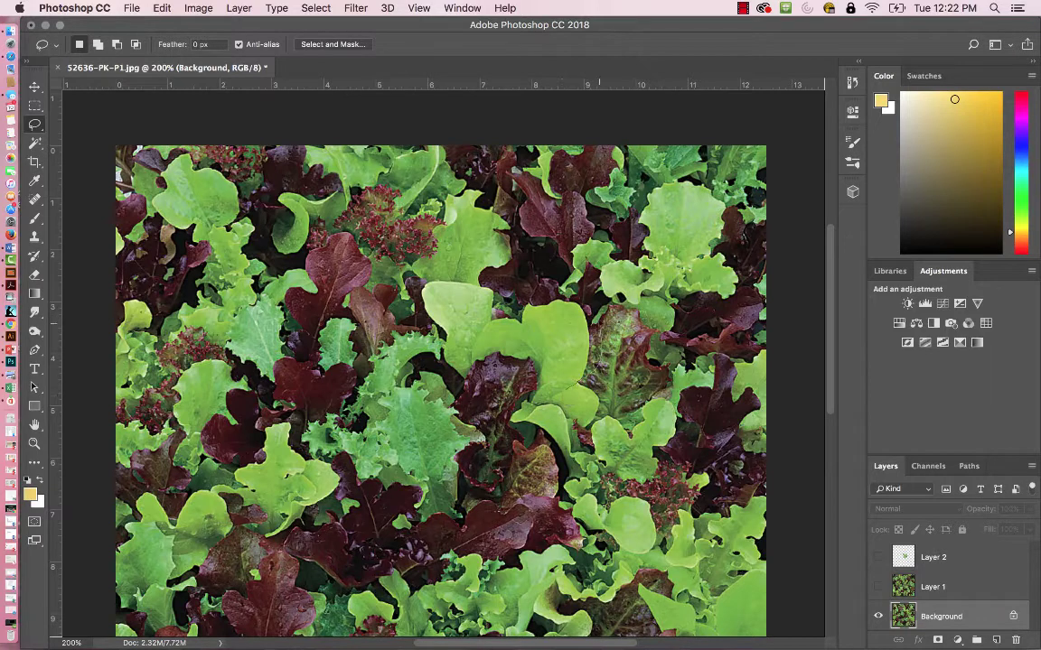
pyautogui.moveTo(546, 296)
pyautogui.mouseDown()
pyautogui.moveTo(506, 271)
pyautogui.moveTo(465, 291)
pyautogui.moveTo(489, 370)
pyautogui.moveTo(548, 331)
pyautogui.mouseUp()
# Show Layer 1 and Layer 2 again and paste a copy of the selected Background leaf directly above Layer 1
pyautogui.click(879, 587)
pyautogui.click(878, 557)
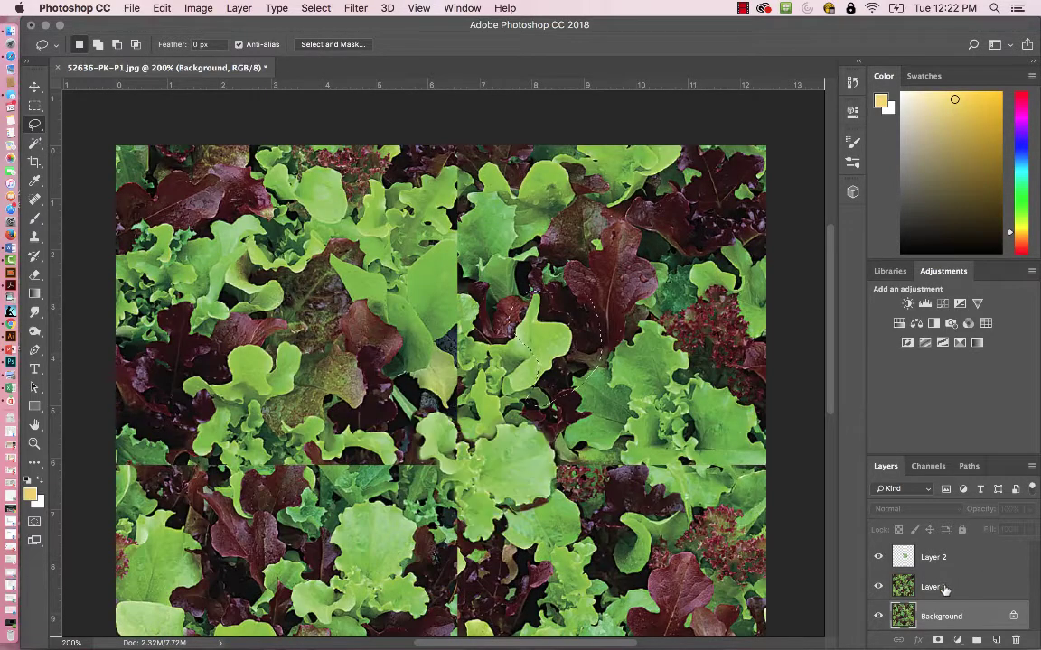
pyautogui.click(944, 589)
pyautogui.press('super+c')
pyautogui.press('super+v')
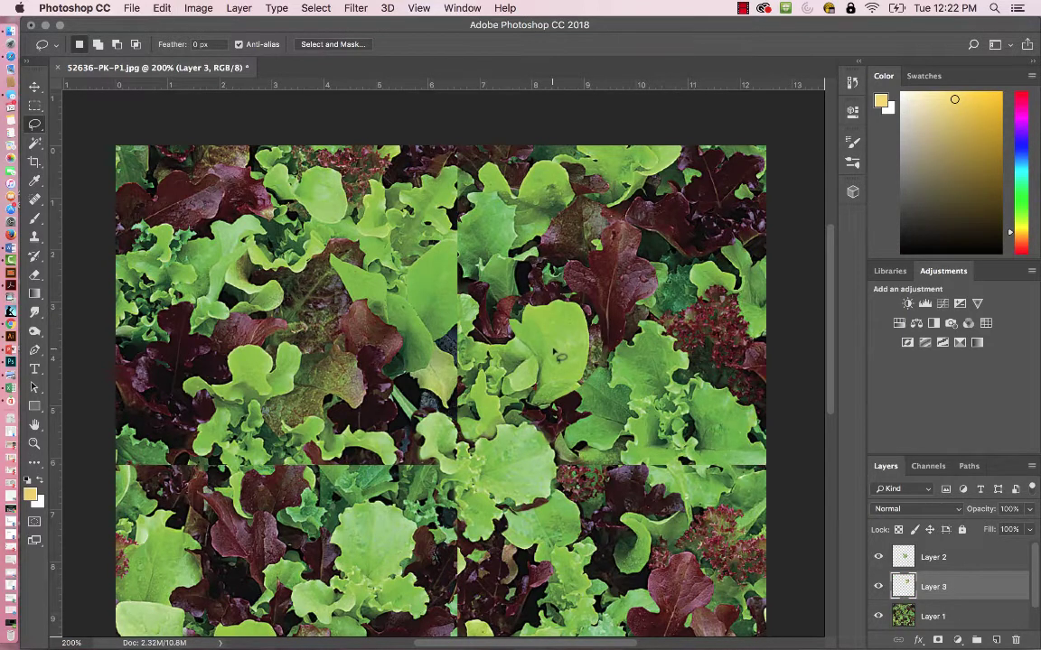
# Move the pasted leaf on Layer 3 over the upper part of the vertical seam and rotate it 34.14 degrees
pyautogui.press('v')
pyautogui.moveTo(568, 350)
pyautogui.mouseDown()
pyautogui.moveTo(535, 326)
pyautogui.moveTo(465, 314)
pyautogui.moveTo(468, 292)
pyautogui.moveTo(462, 298)
pyautogui.mouseUp()
pyautogui.press('super+t')
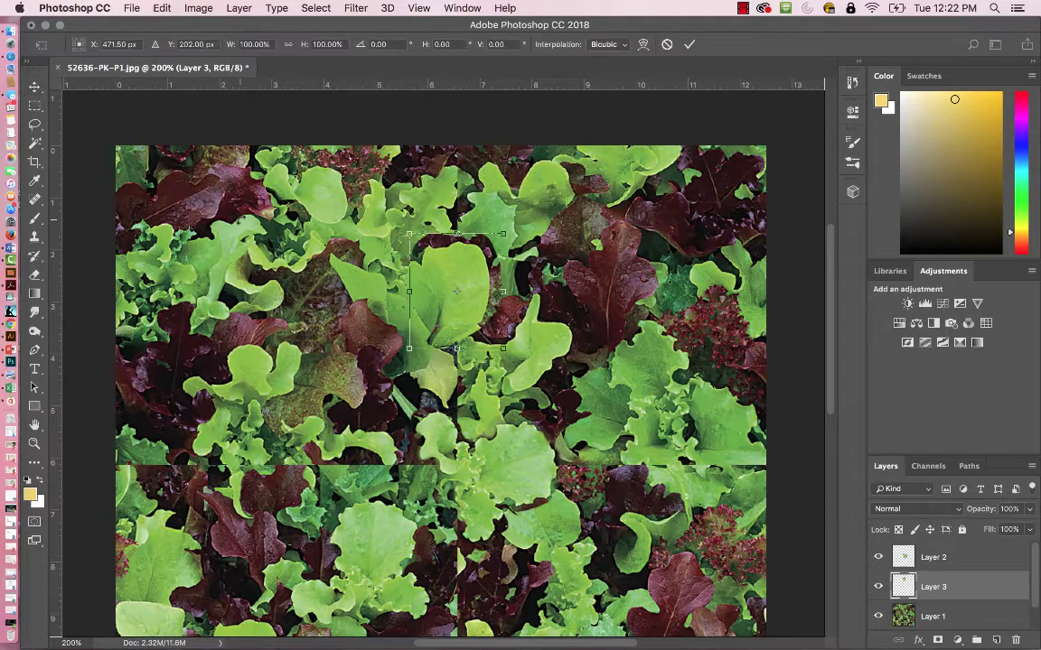
pyautogui.moveTo(462, 206); pyautogui.dragTo(509, 224)
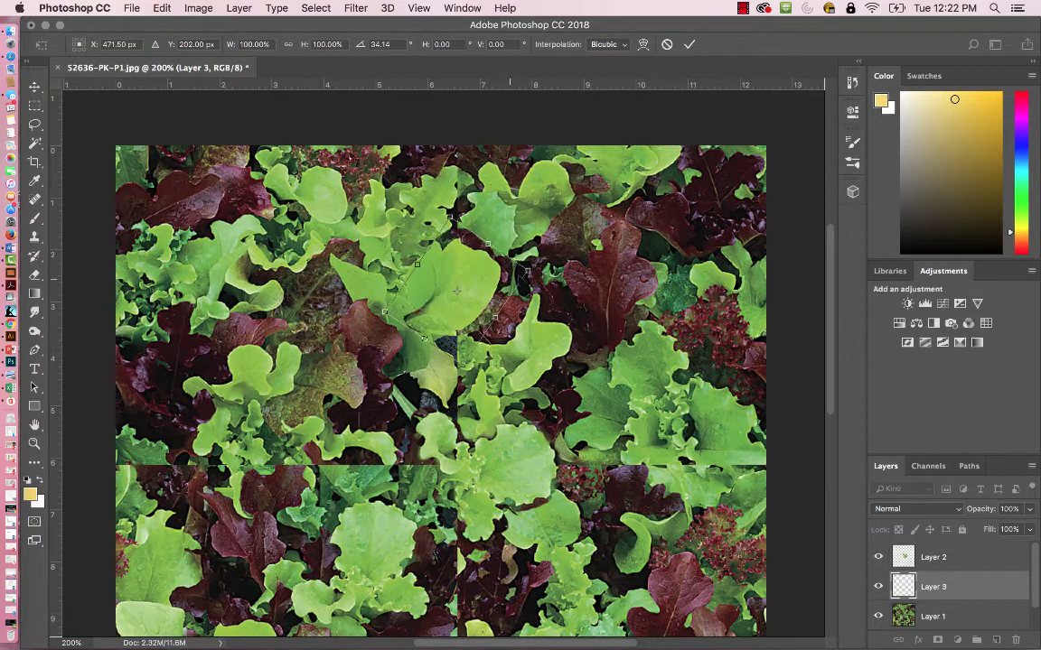
pyautogui.moveTo(453, 293); pyautogui.dragTo(454, 339)
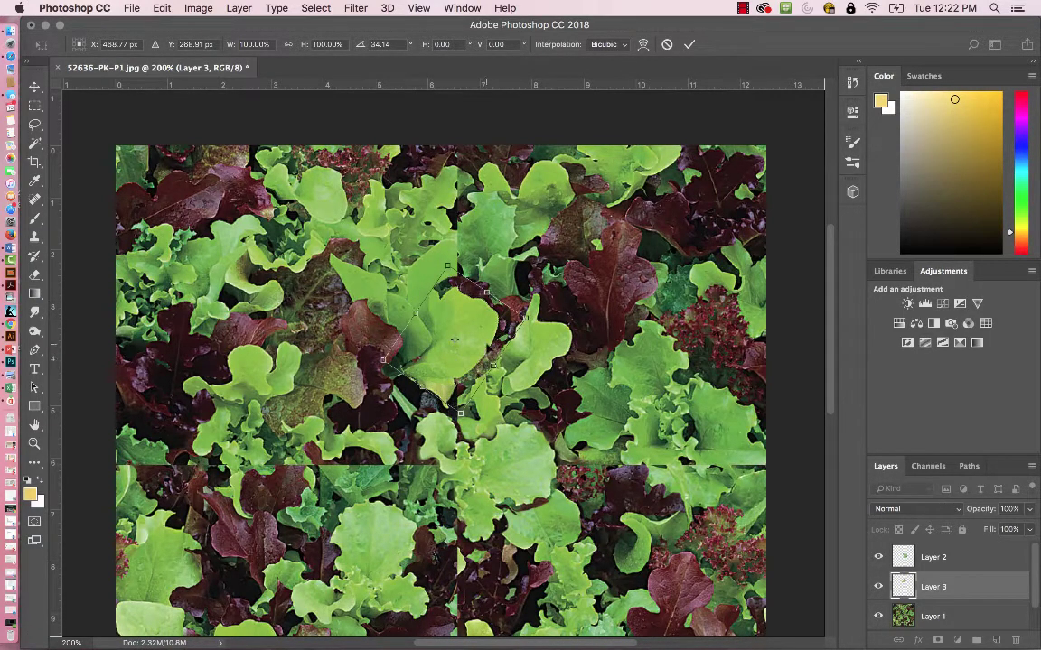
pyautogui.press('Return')
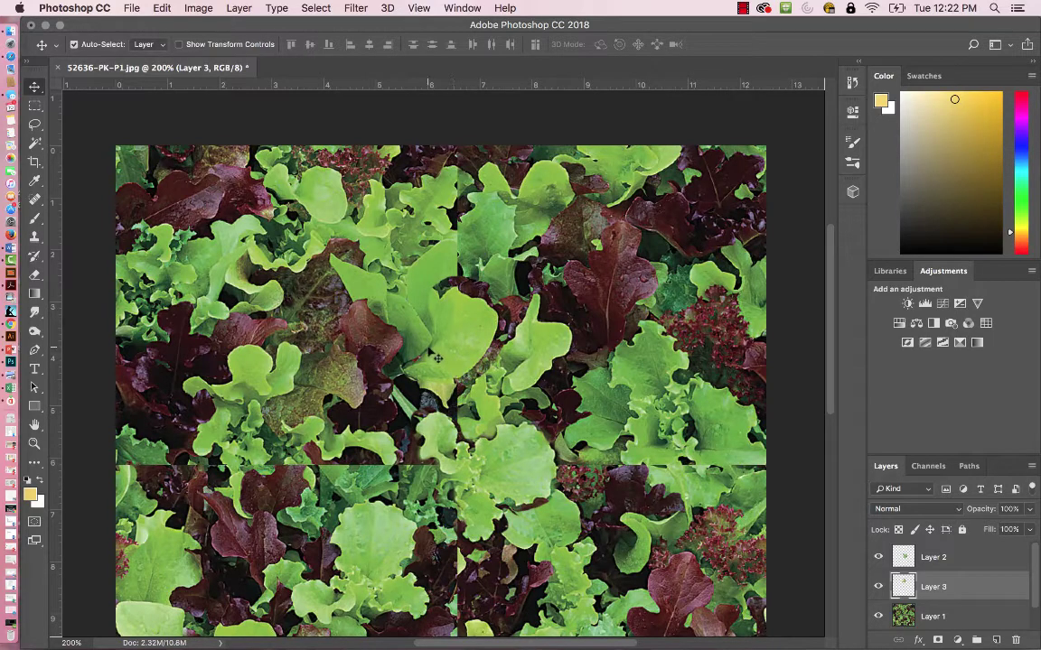
# Erase the leftover background around the base and upper edge of the Layer 3 leaf to blend it into the leaves below
pyautogui.scroll(2, 437, 359)
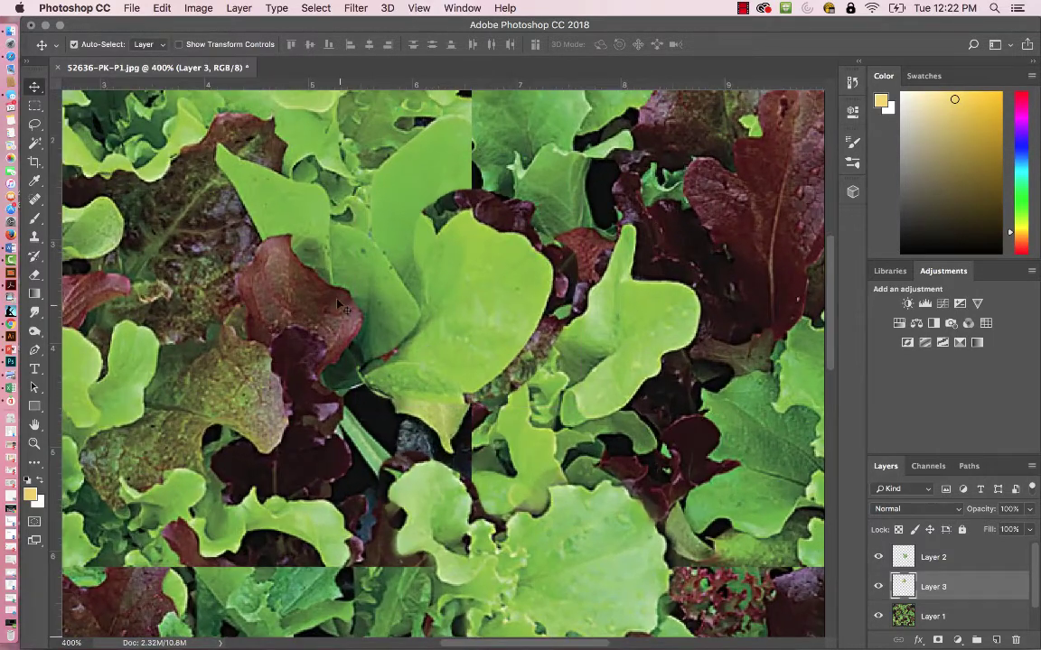
pyautogui.press('e')
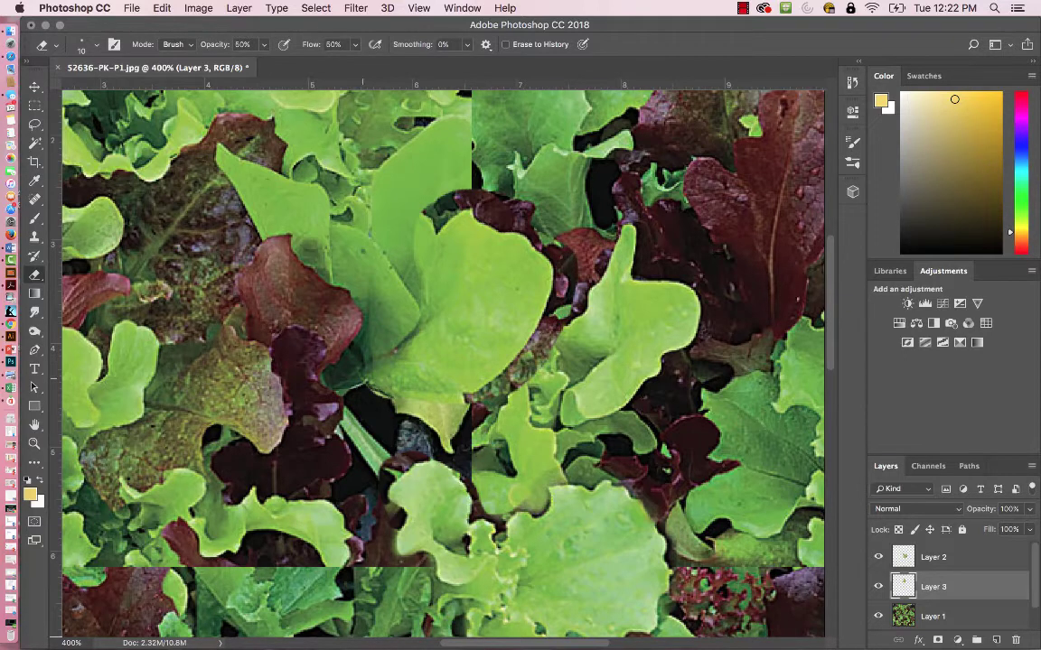
pyautogui.moveTo(403, 330)
pyautogui.mouseDown()
pyautogui.moveTo(411, 314)
pyautogui.moveTo(418, 341)
pyautogui.moveTo(419, 319)
pyautogui.moveTo(416, 346)
pyautogui.moveTo(390, 312)
pyautogui.moveTo(337, 348)
pyautogui.mouseUp()
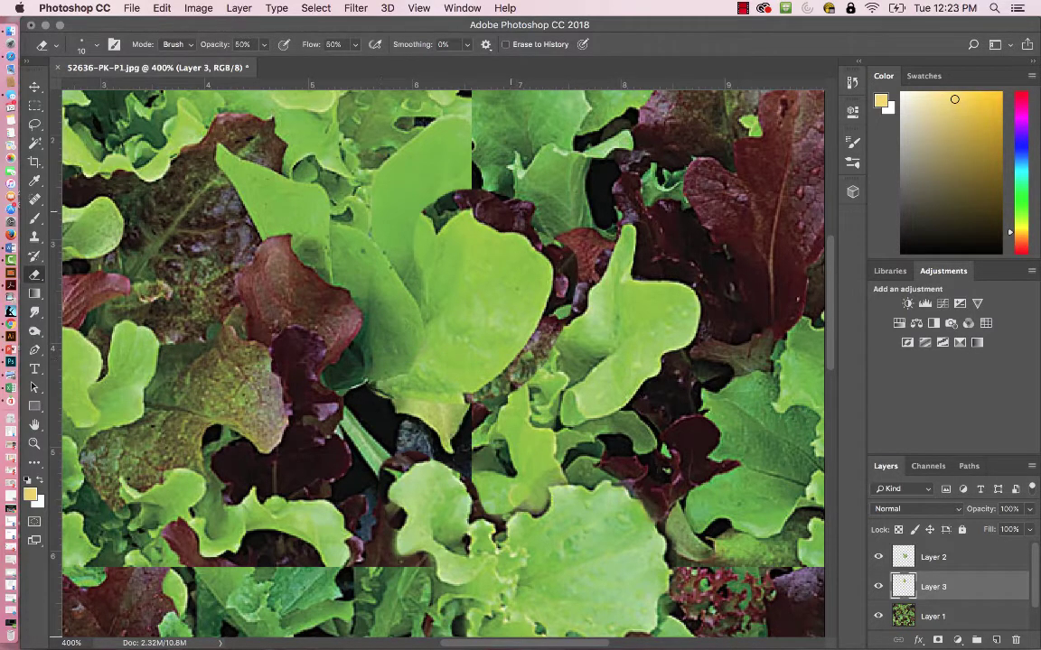
pyautogui.moveTo(453, 202)
pyautogui.mouseDown()
pyautogui.moveTo(467, 187)
pyautogui.moveTo(439, 200)
pyautogui.moveTo(450, 191)
pyautogui.moveTo(444, 213)
pyautogui.moveTo(450, 194)
pyautogui.moveTo(429, 202)
pyautogui.moveTo(388, 188)
pyautogui.moveTo(452, 194)
pyautogui.moveTo(421, 167)
pyautogui.moveTo(381, 186)
pyautogui.moveTo(470, 204)
pyautogui.mouseUp()
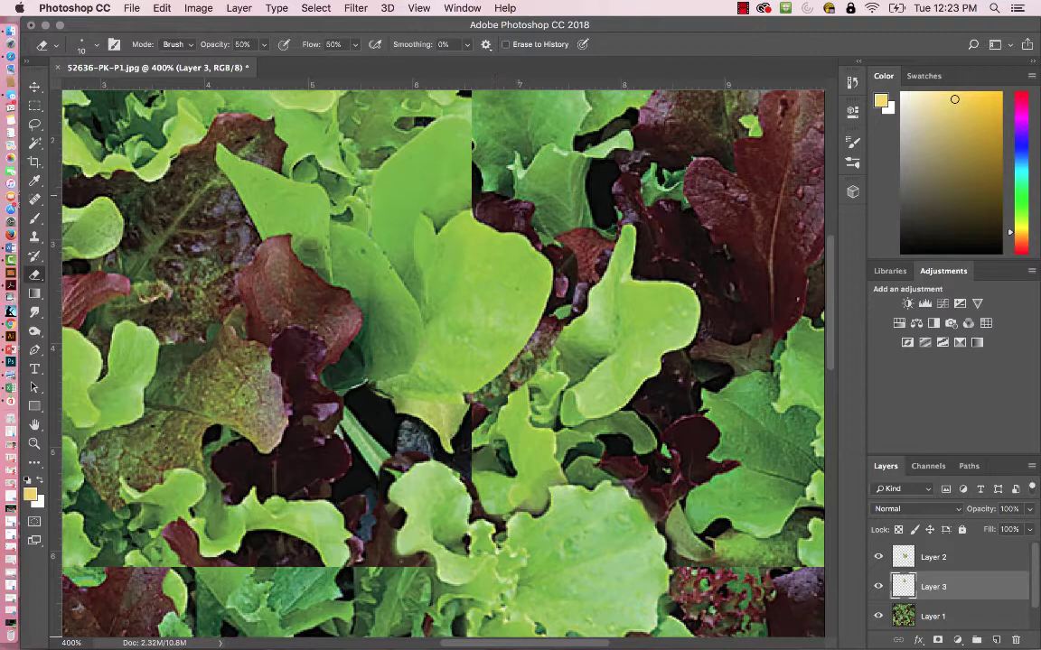
pyautogui.moveTo(419, 163)
pyautogui.mouseDown()
pyautogui.moveTo(393, 179)
pyautogui.moveTo(392, 196)
pyautogui.moveTo(452, 214)
pyautogui.moveTo(518, 208)
pyautogui.mouseUp()
# Clone nearby leaf texture on Layer 1 over the vertical seam just below the pasted leaf, using 100% opacity and flow
pyautogui.click(35, 237)
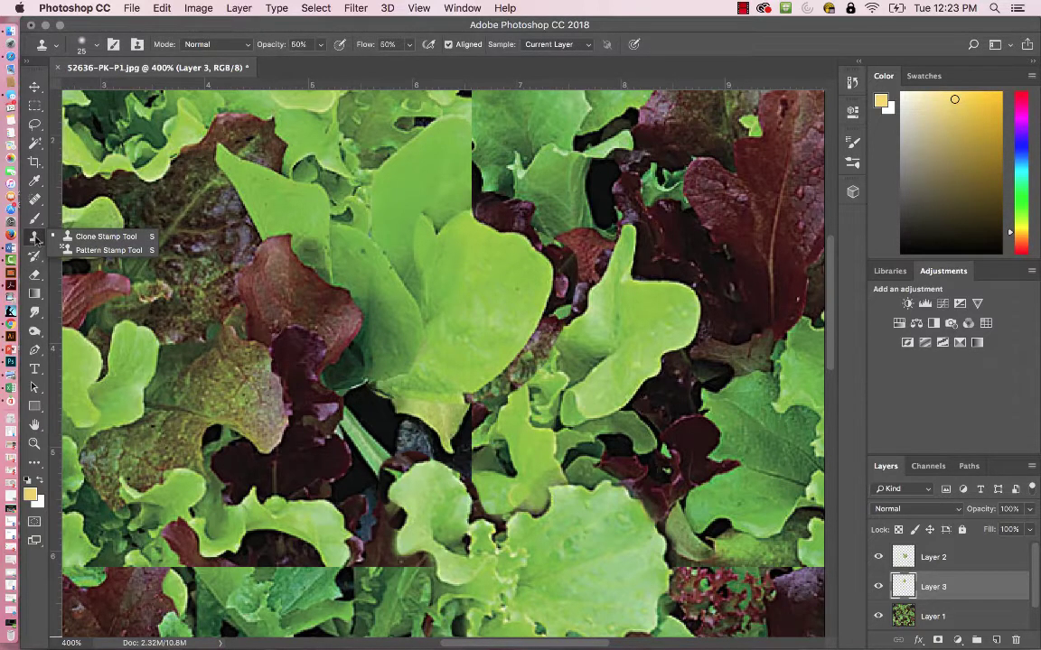
pyautogui.click(91, 238)
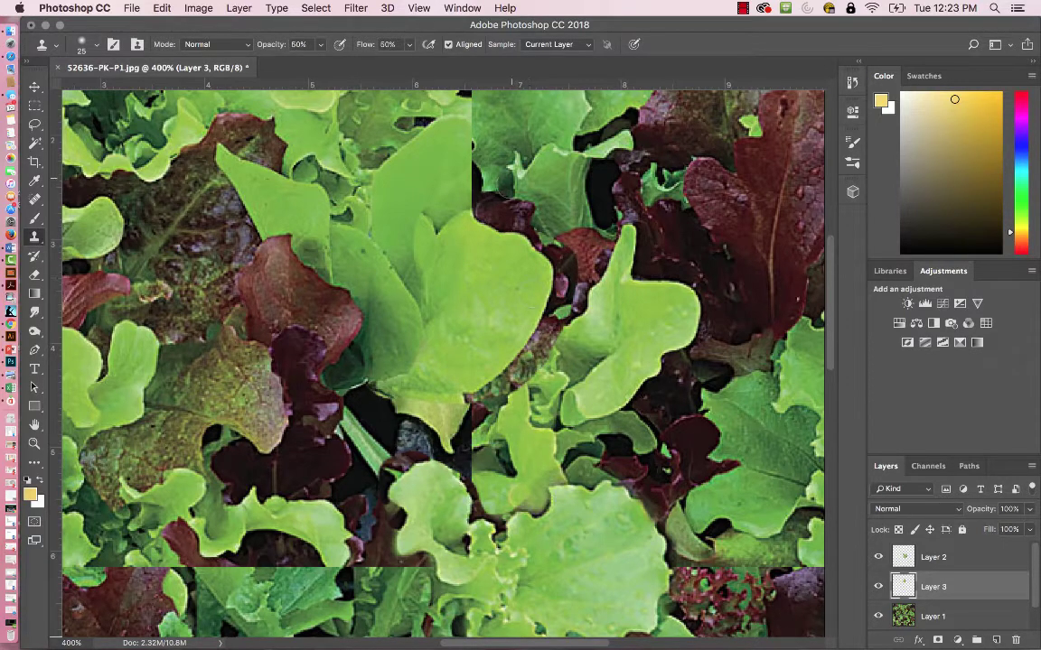
pyautogui.scroll(-5, 495, 382)
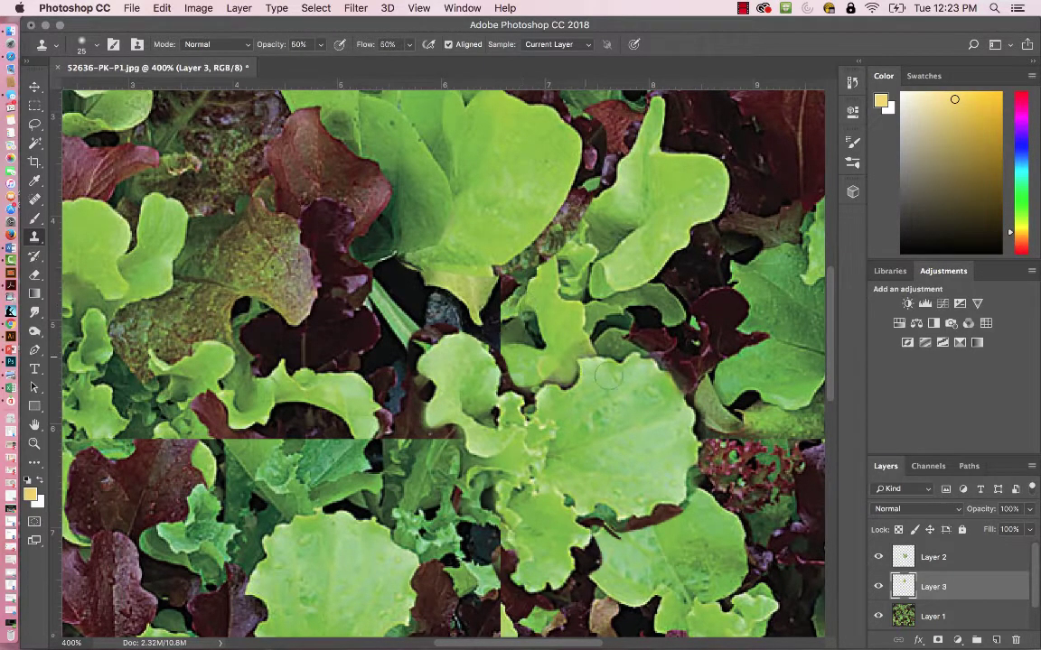
pyautogui.click(956, 620)
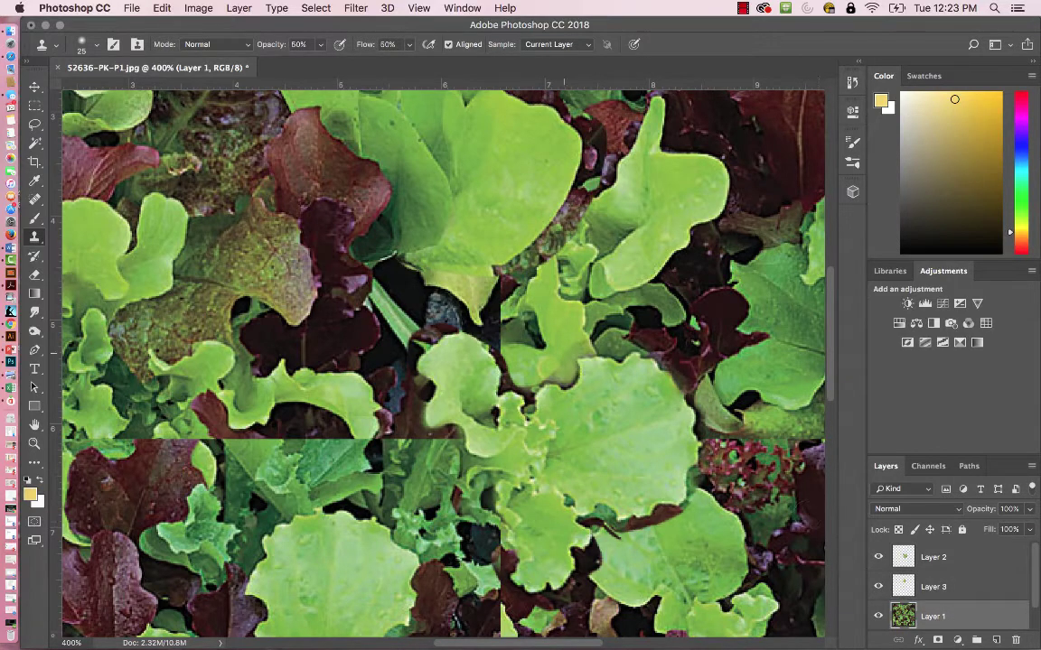
pyautogui.keyDown('alt'); pyautogui.click(521, 306); pyautogui.keyUp('alt')
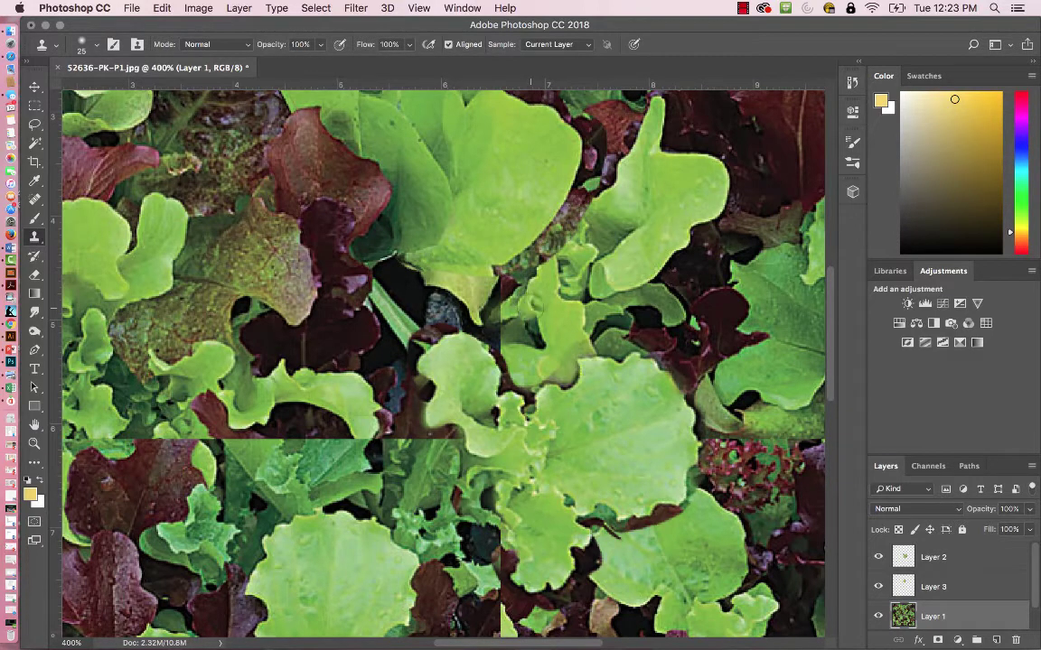
pyautogui.click(498, 314)
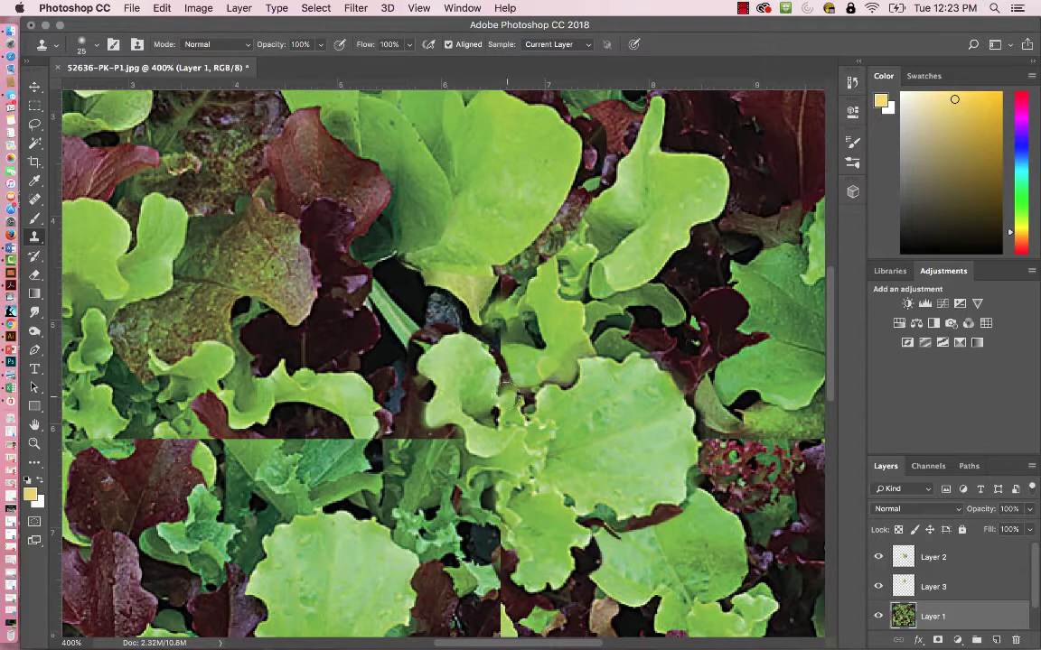
pyautogui.moveTo(523, 374); pyautogui.dragTo(521, 423)
# Clone the leaf edges across the vertical seam near the image's upper edge on Layer 1 with an 8 px Clone Stamp brush
pyautogui.scroll(5, 521, 423)
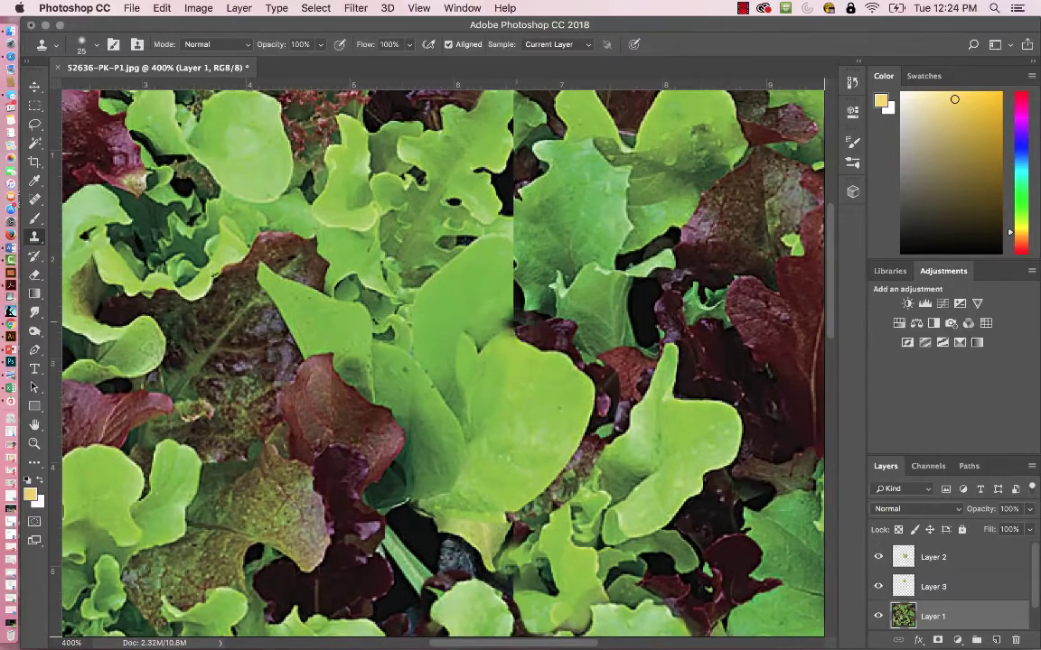
pyautogui.scroll(2, 495, 312)
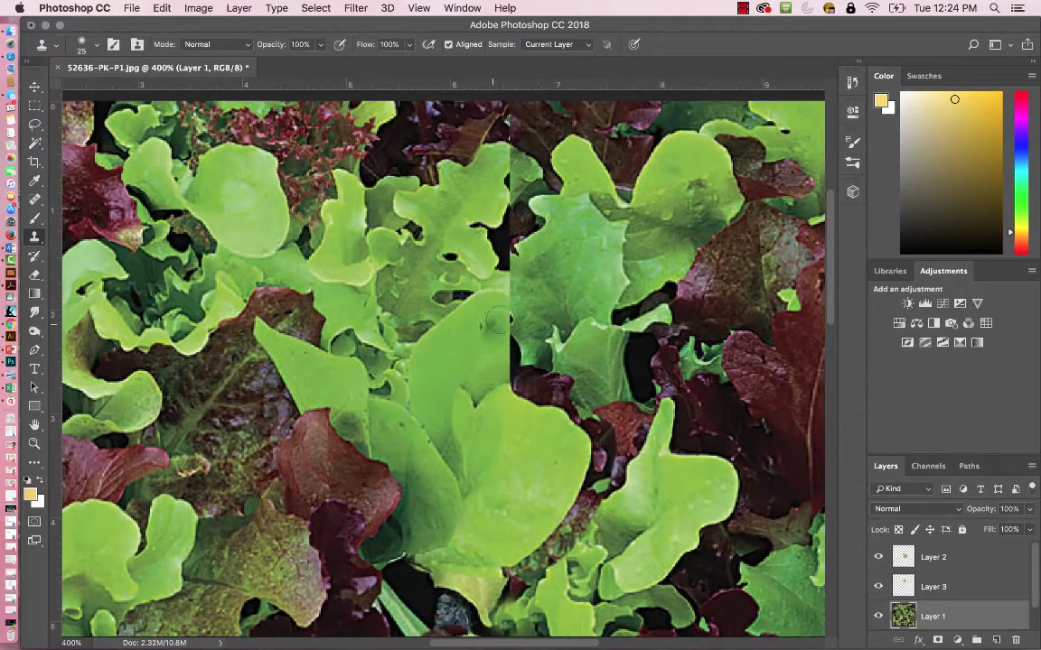
pyautogui.scroll(3, 558, 313)
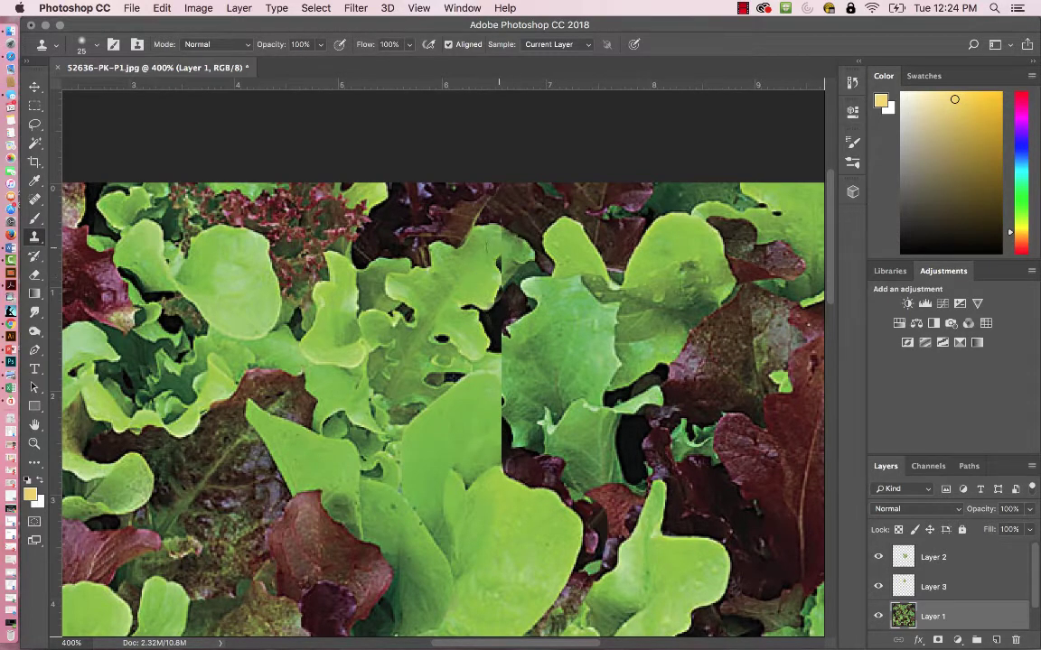
pyautogui.press('[')
pyautogui.press('[')
pyautogui.press('[')
pyautogui.press('[')
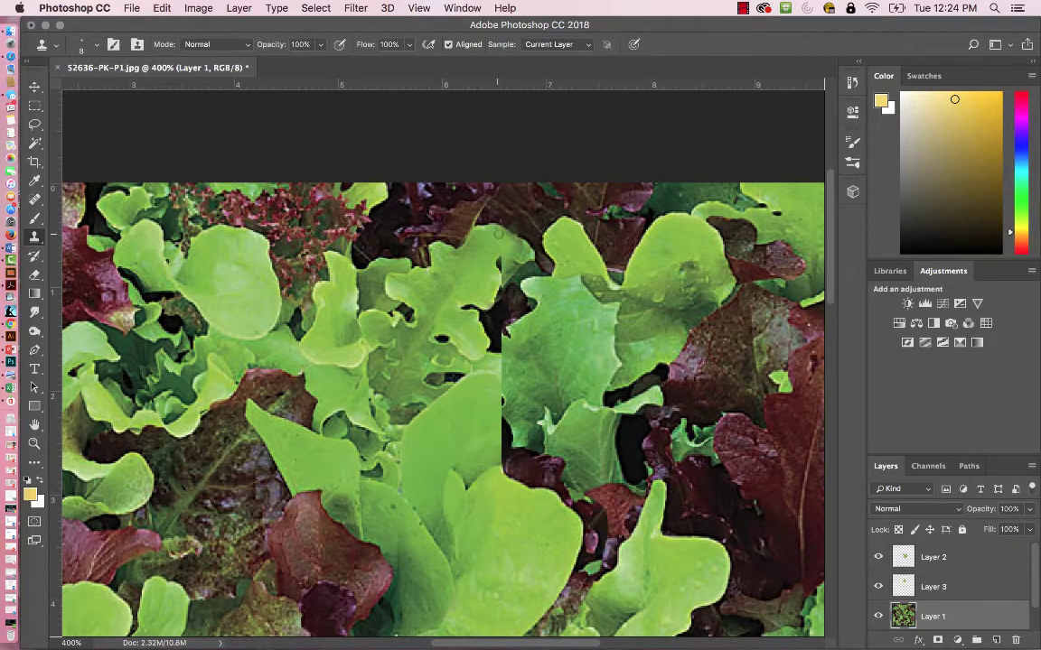
pyautogui.keyDown('alt'); pyautogui.click(488, 243); pyautogui.keyUp('alt')
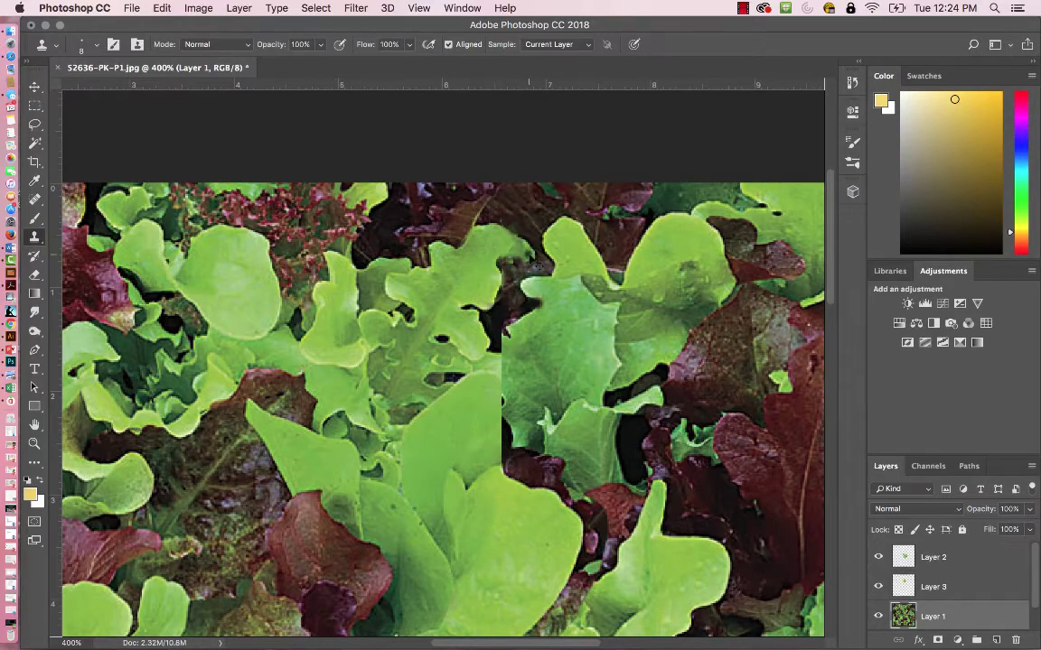
# Examine the whole image for seam sections that still need covering
pyautogui.press('super+minus')
pyautogui.press('super+minus')
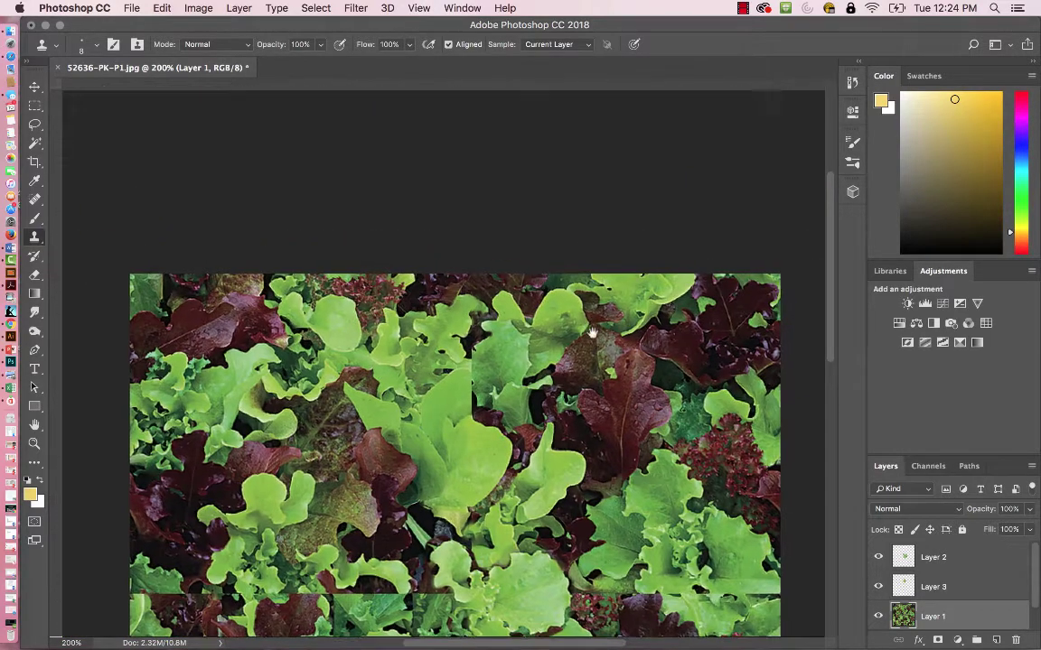
pyautogui.scroll(2, 592, 332)
pyautogui.scroll(-6, 542, 271)
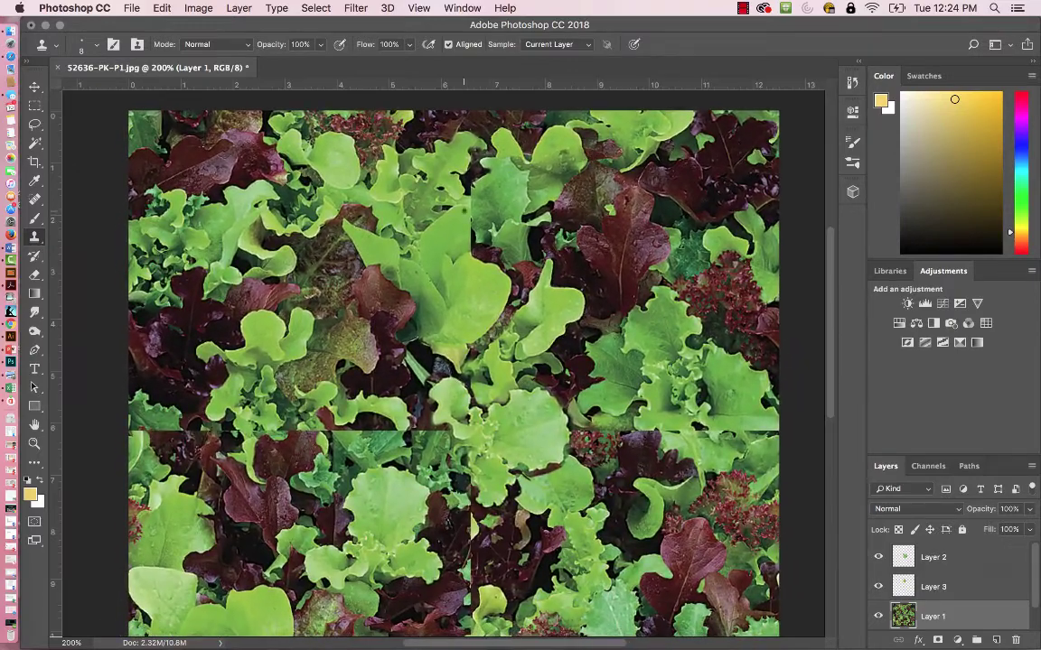
pyautogui.press('v')
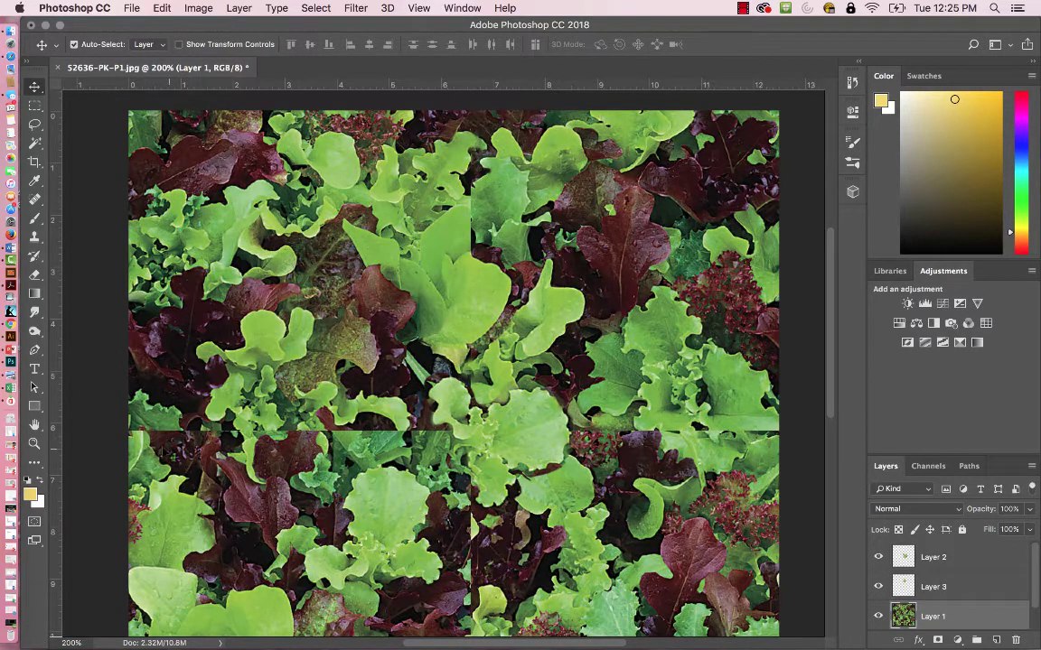
pyautogui.scroll(-5, 415, 343)
pyautogui.hscroll(-3, 416, 343)
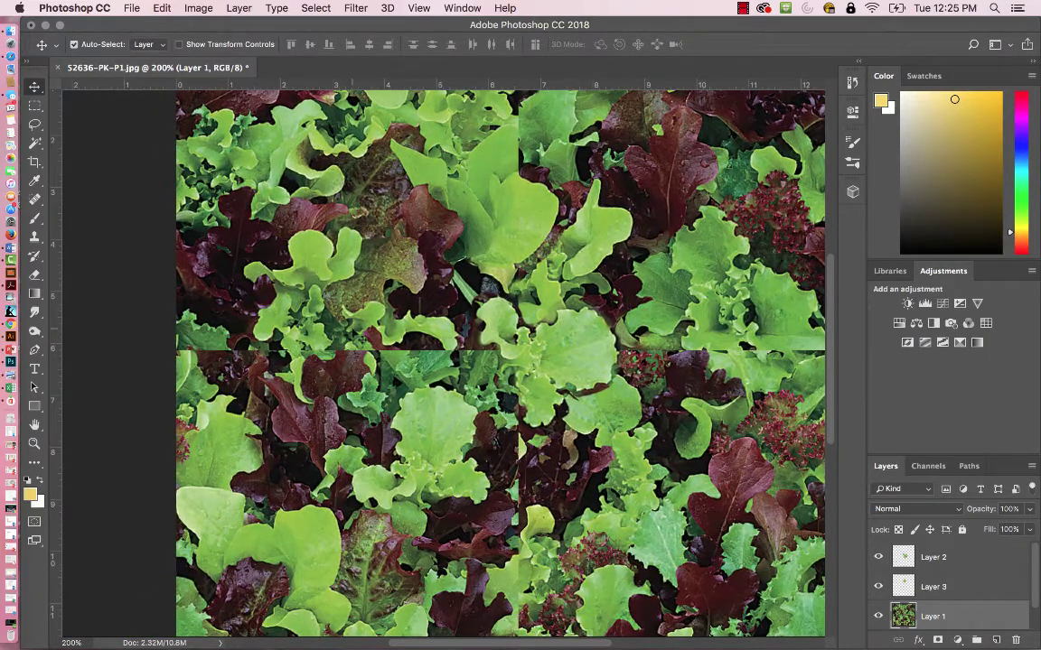
pyautogui.scroll(4, 443, 361)
pyautogui.hscroll(3, 442, 361)
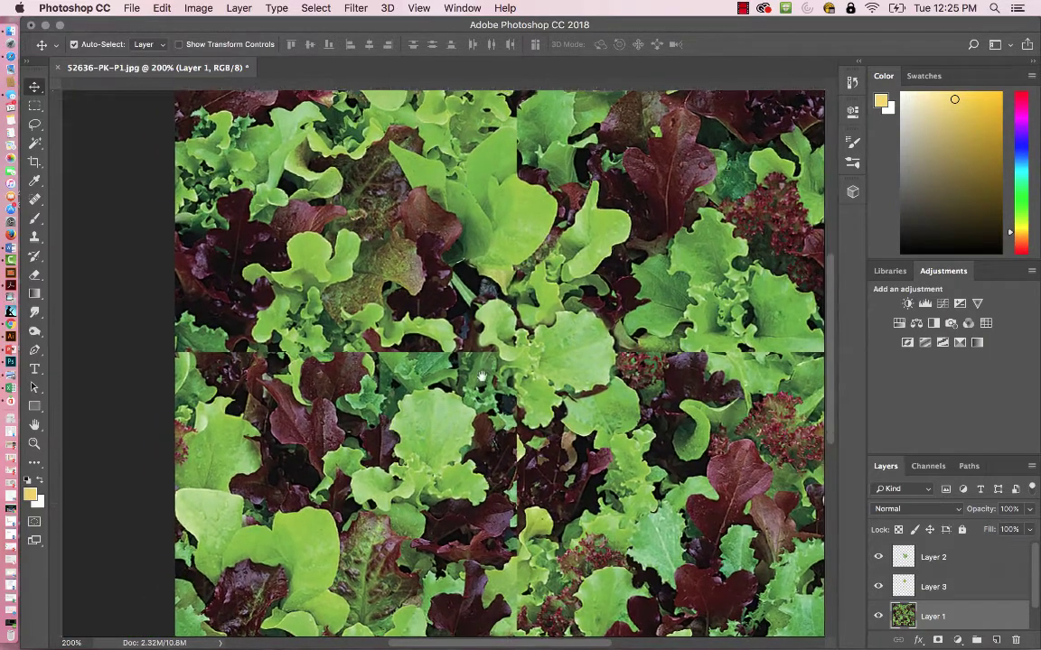
pyautogui.press('super+r')
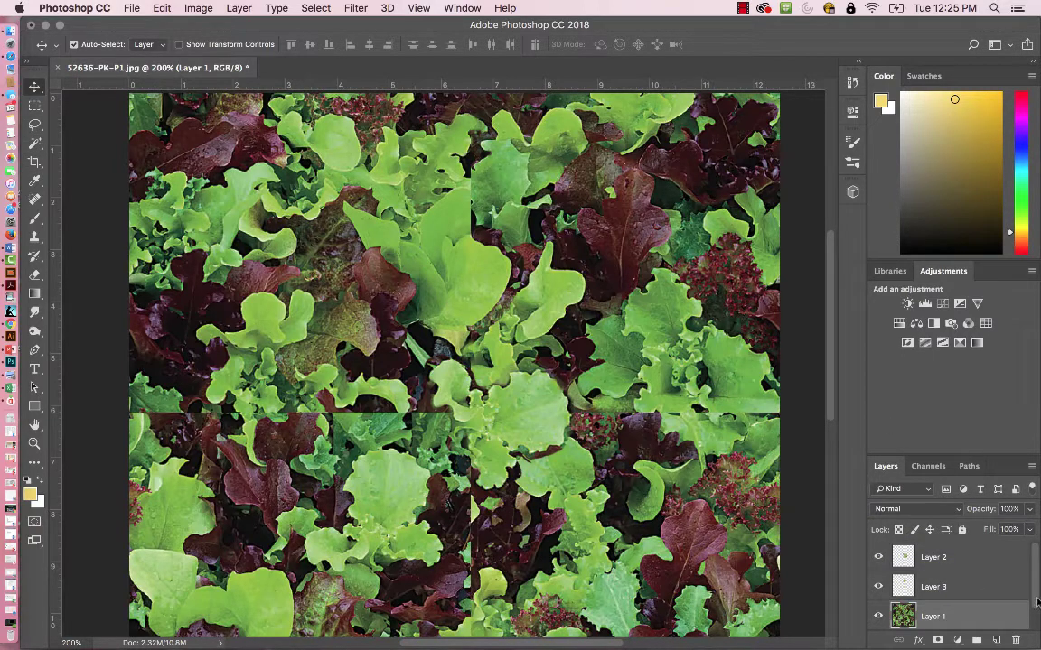
# Lasso the ruffled green leaf right of centre on Layer 1, copy it to a new layer, and move it over the upper vertical seam
pyautogui.scroll(-1, 1036, 598)
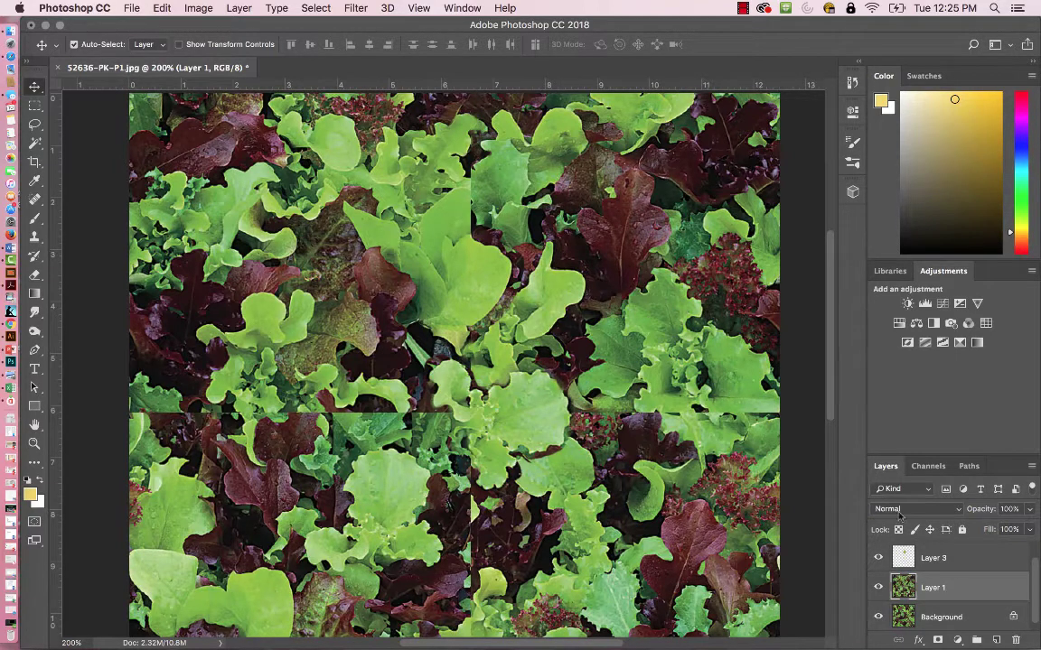
pyautogui.click(34, 124)
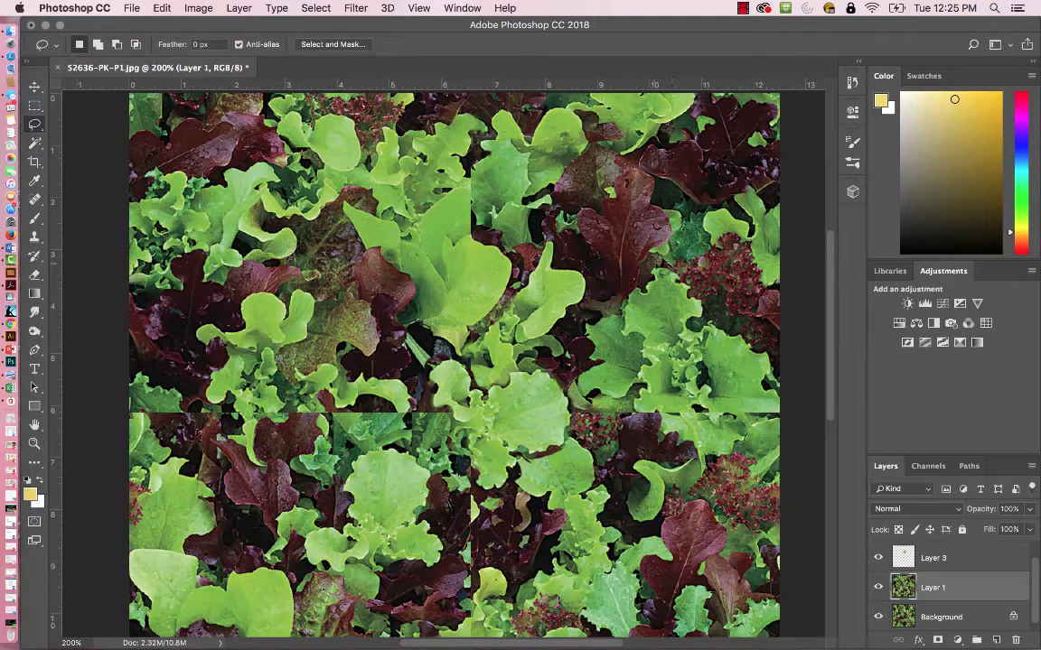
pyautogui.moveTo(579, 314)
pyautogui.mouseDown()
pyautogui.moveTo(643, 288)
pyautogui.moveTo(598, 240)
pyautogui.moveTo(565, 258)
pyautogui.mouseUp()
pyautogui.hotkey('ctrl', 'j')
pyautogui.press('v')
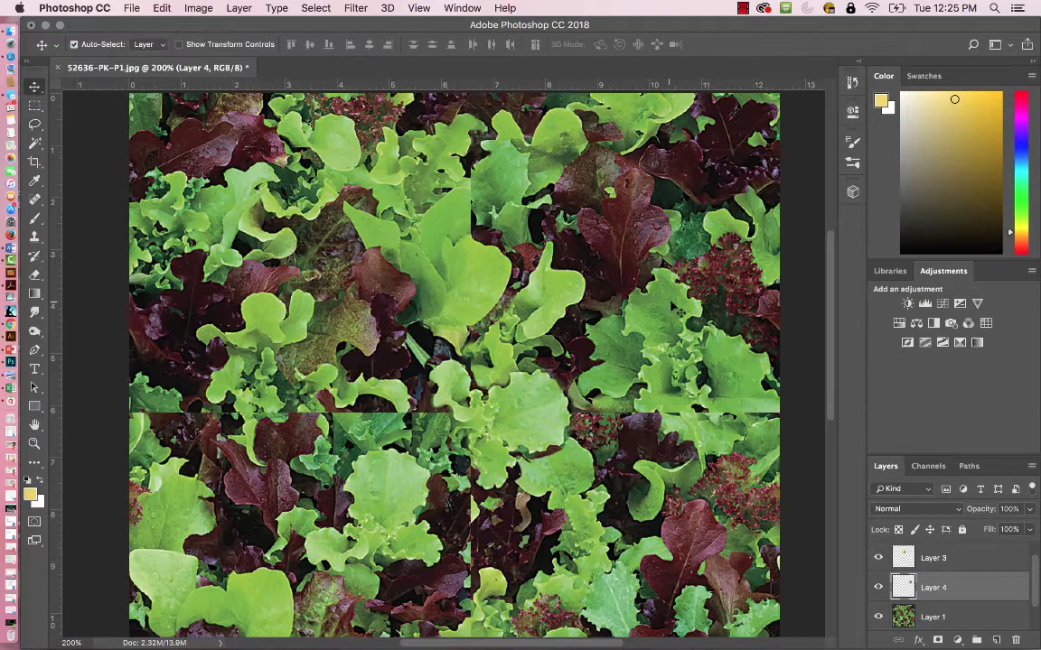
pyautogui.moveTo(610, 278); pyautogui.dragTo(499, 179)
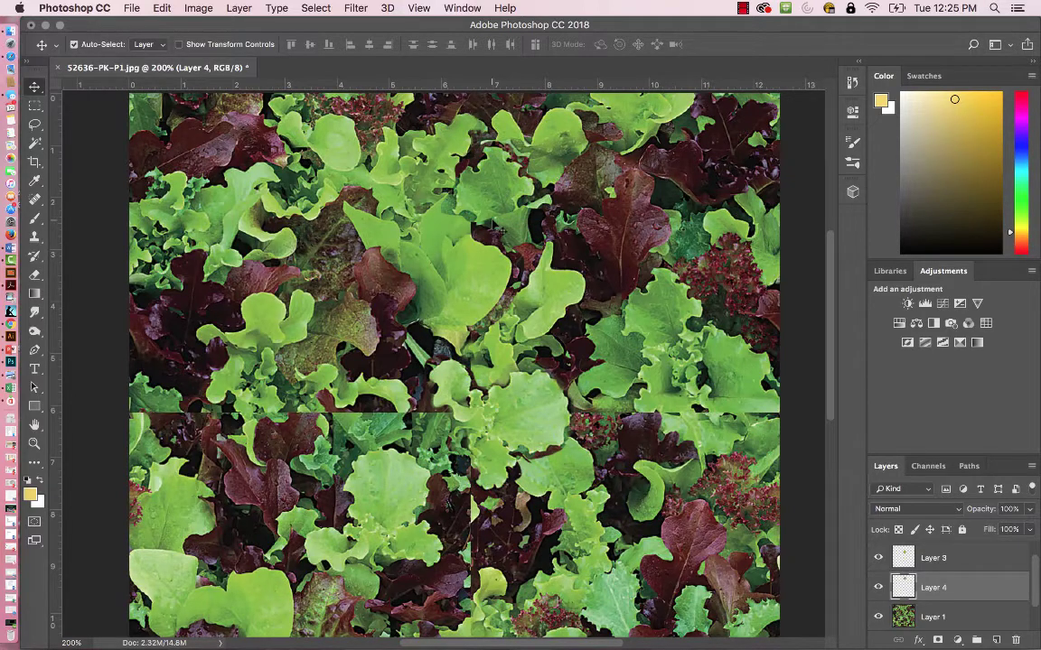
# Erase the rough lower edge of the ruffled leaf on Layer 4 and clone over the seam beneath it on Layer 1 with a 20 px brush
pyautogui.press('e')
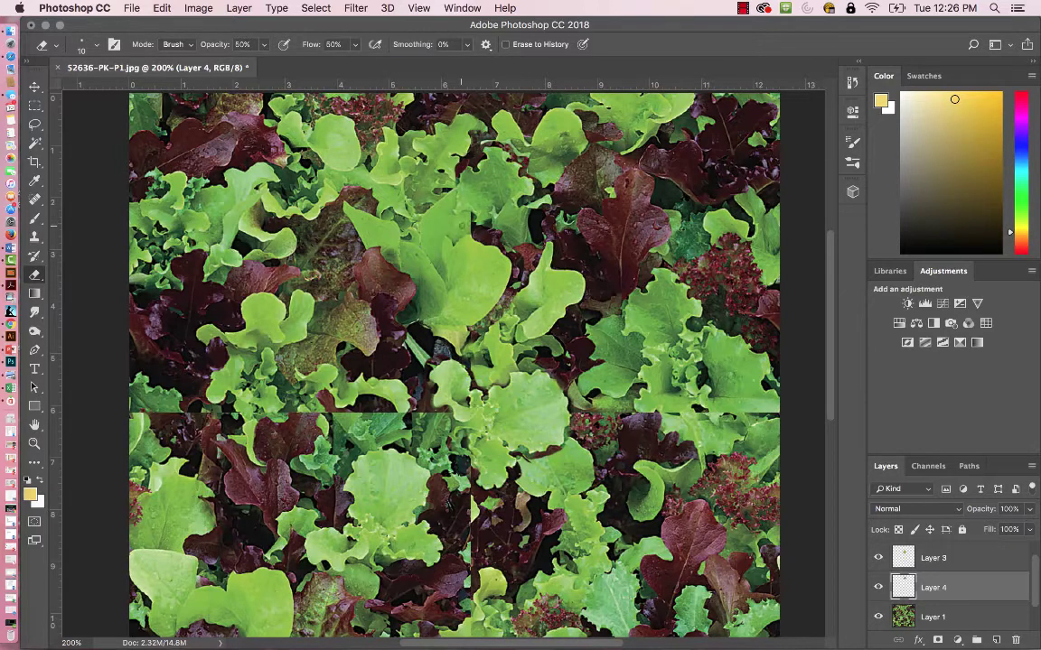
pyautogui.click(34, 237)
pyautogui.click(66, 239)
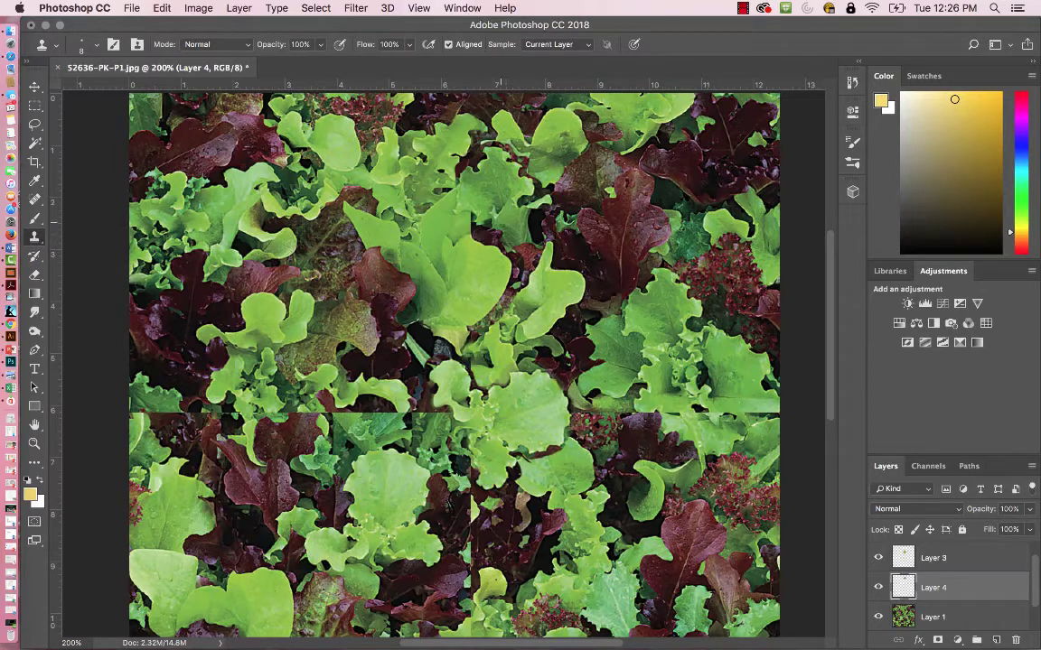
pyautogui.press(']')
pyautogui.hotkey('alt', '[')
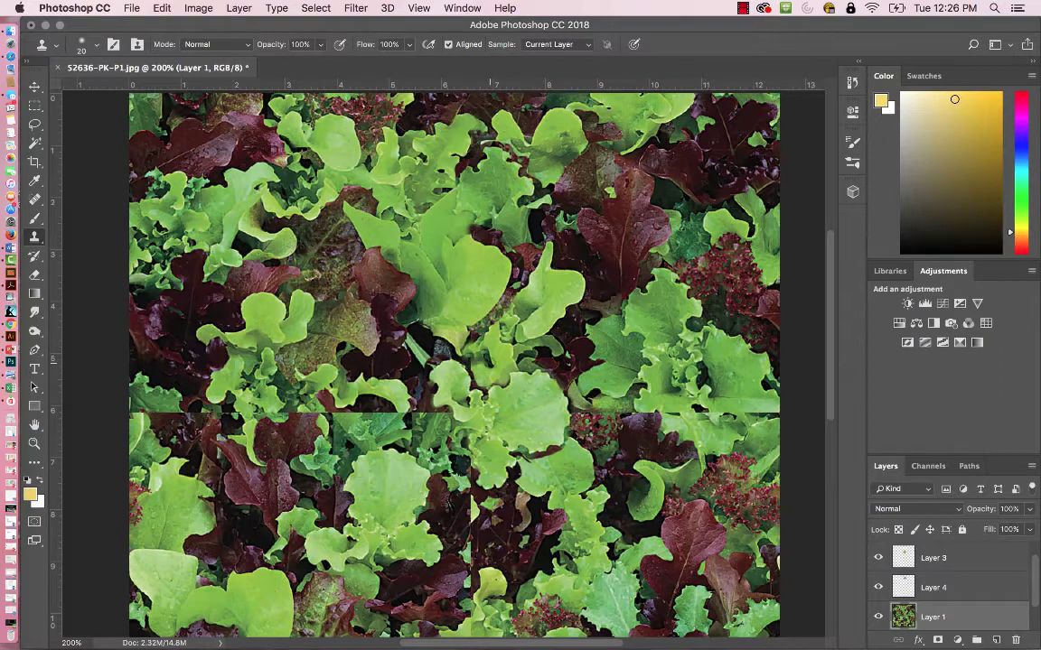
# Review the covered upper seam and the lower half of the image for remaining hard edges
pyautogui.scroll(-3, 503, 316)
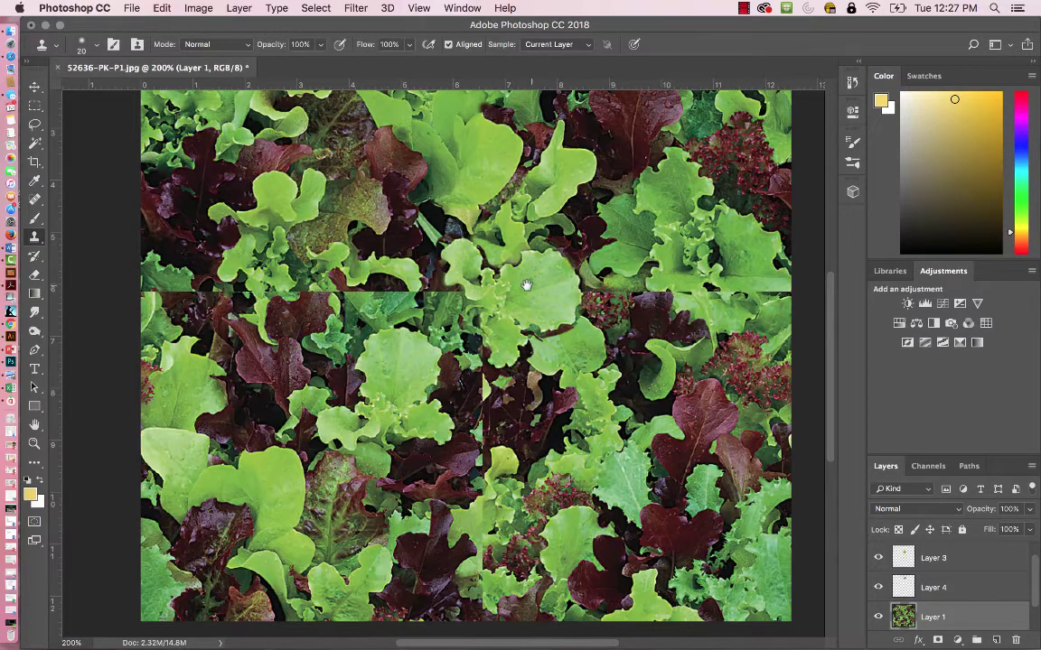
pyautogui.scroll(5, 480, 260)
pyautogui.press('super+r')
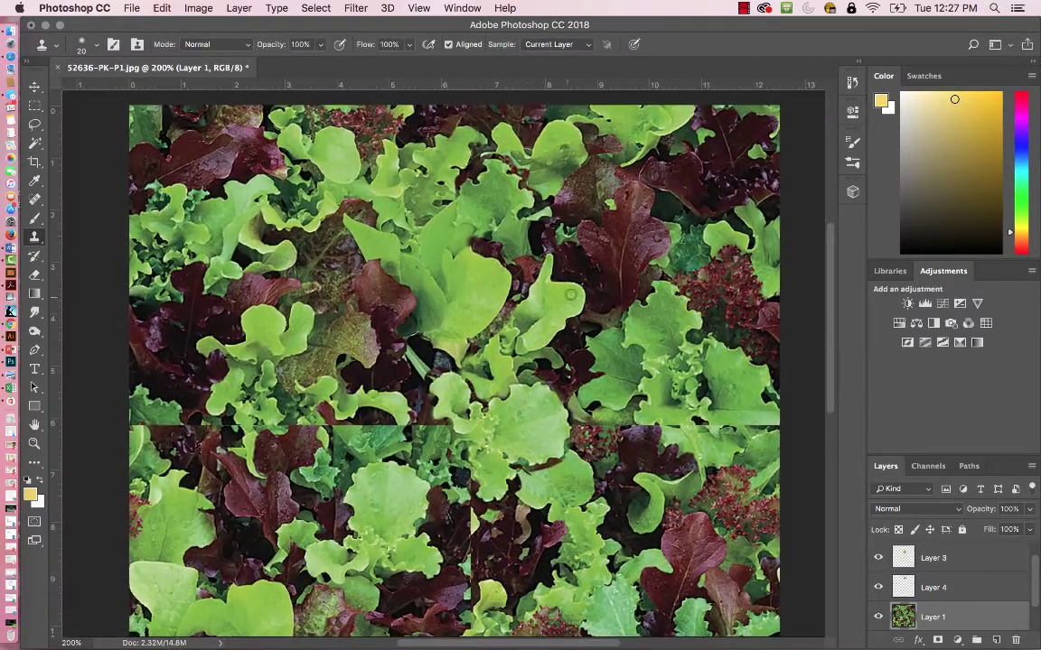
pyautogui.click(502, 281)
pyautogui.scroll(-1, 545, 338)
pyautogui.press('super+minus')
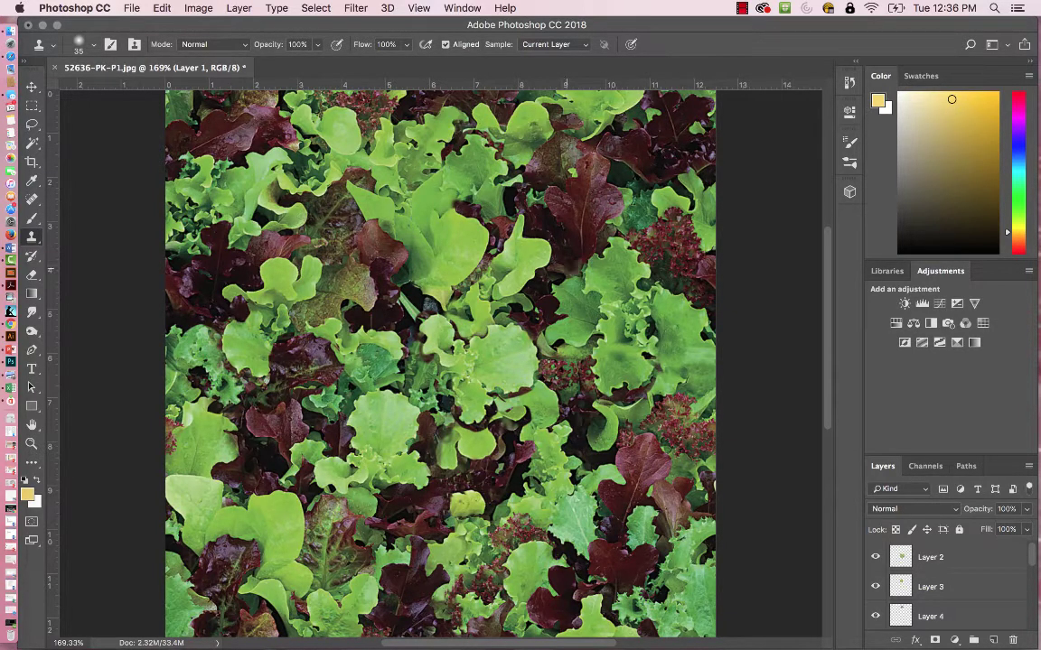
# Review the full layer stack, from Layer 2 at the top down to Layer 1 and the Background
pyautogui.press('v')
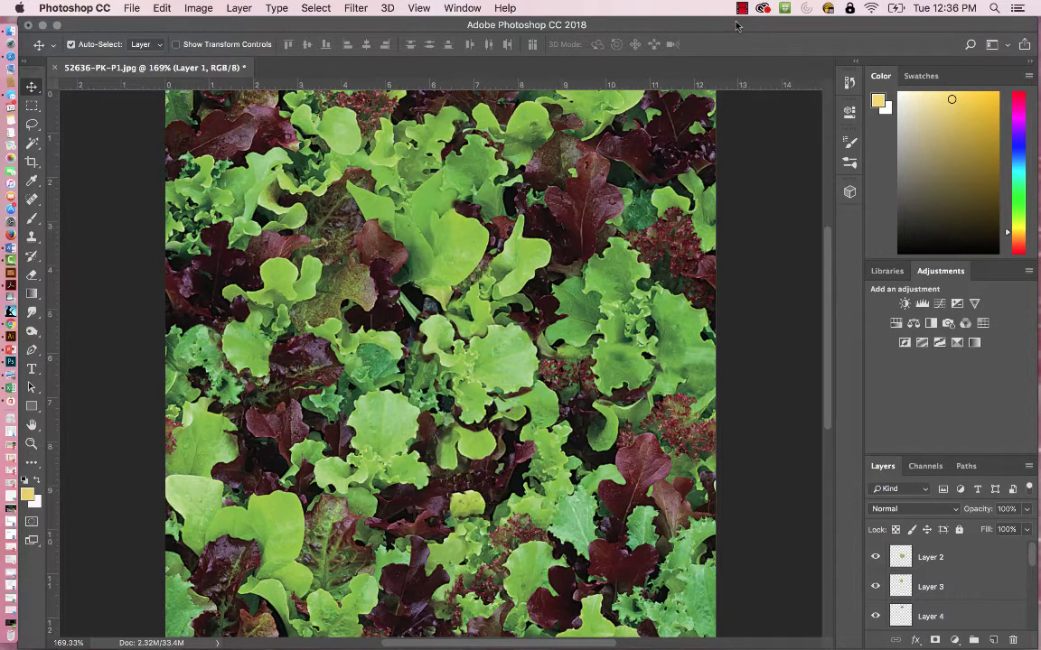
pyautogui.moveTo(737, 25); pyautogui.dragTo(734, 25)
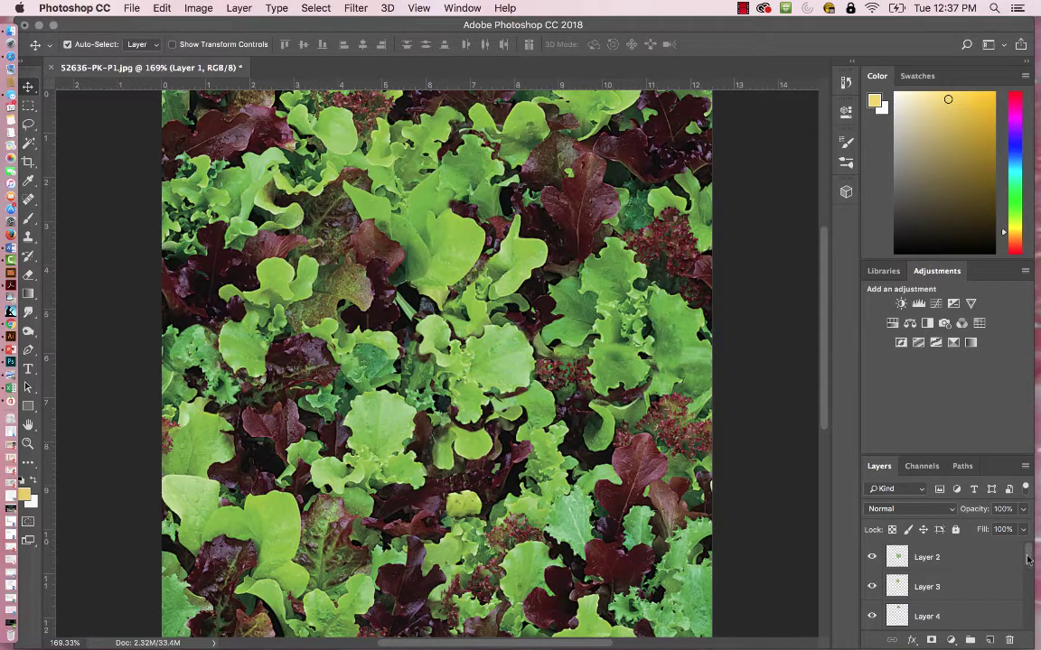
pyautogui.moveTo(1030, 557); pyautogui.dragTo(1029, 605)
pyautogui.scroll(-3, 977, 598)
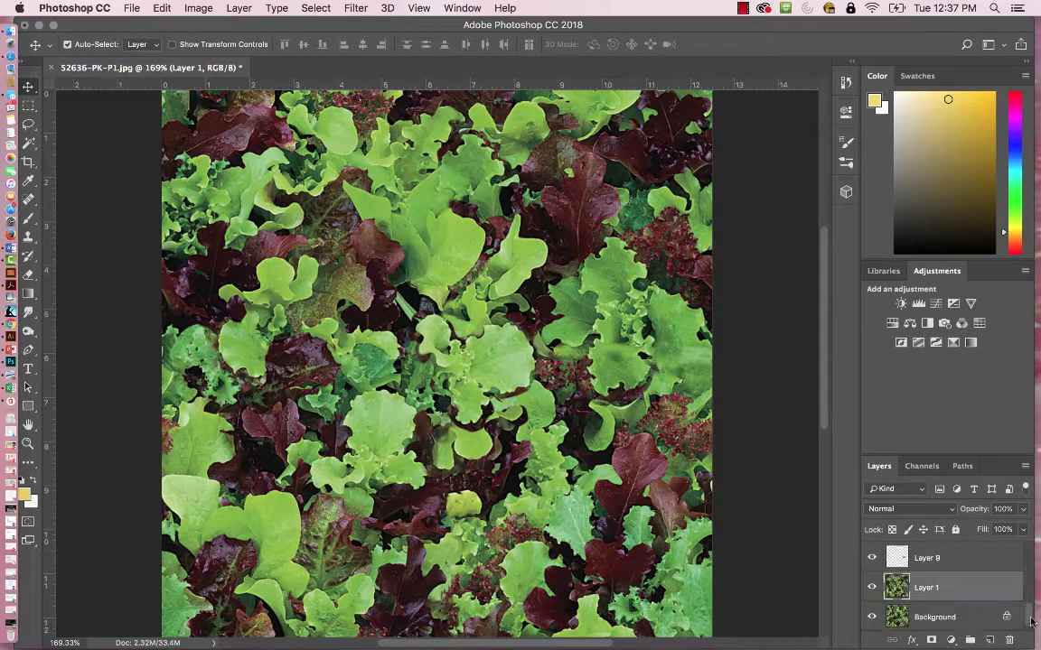
pyautogui.scroll(1, 978, 598)
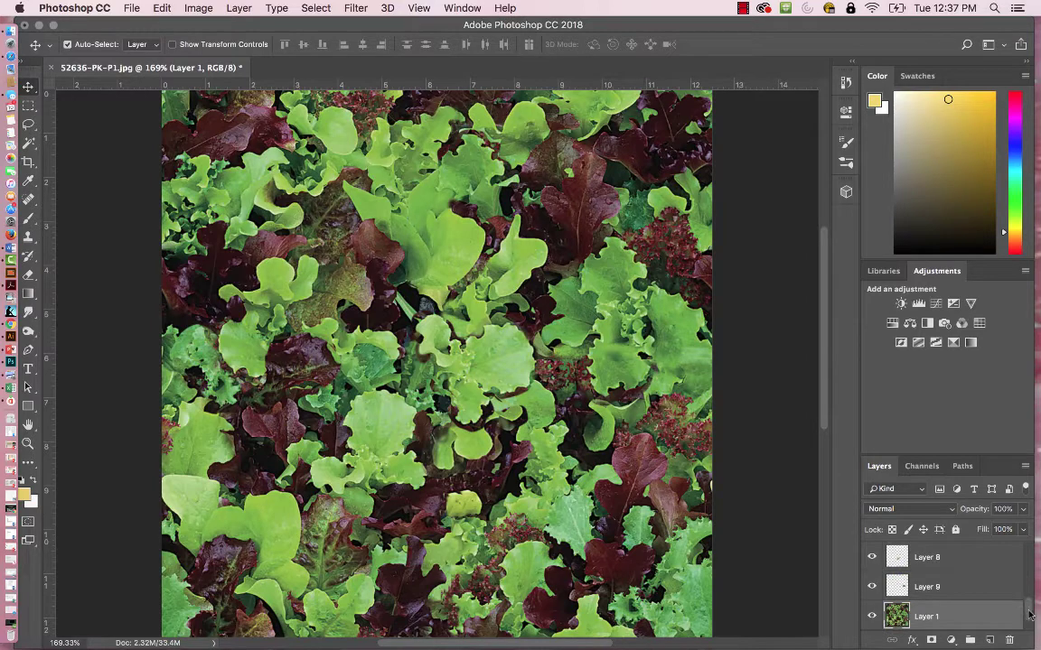
pyautogui.moveTo(1029, 615); pyautogui.dragTo(1021, 592)
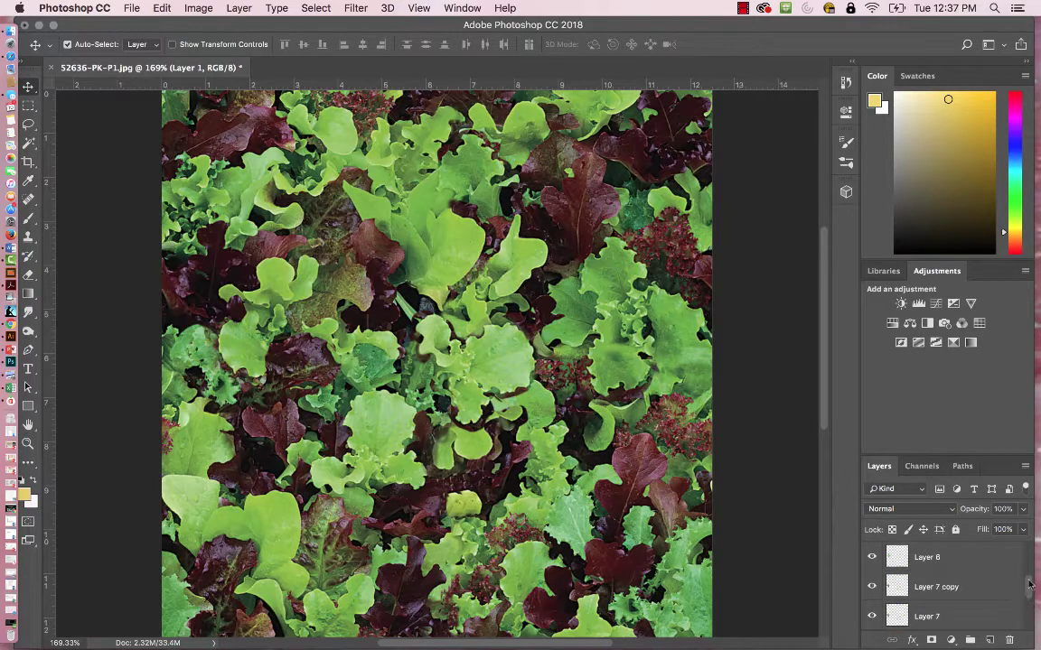
pyautogui.moveTo(1029, 584); pyautogui.dragTo(1028, 553)
pyautogui.scroll(-1, 1029, 575)
pyautogui.scroll(-5, 1028, 578)
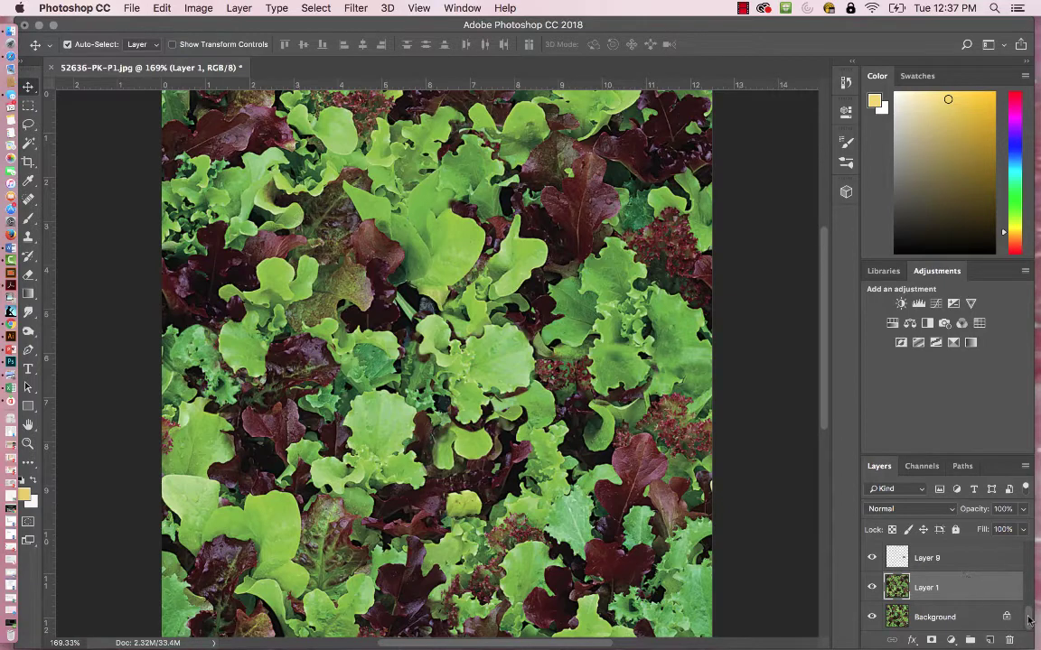
pyautogui.moveTo(1028, 620); pyautogui.dragTo(1027, 553)
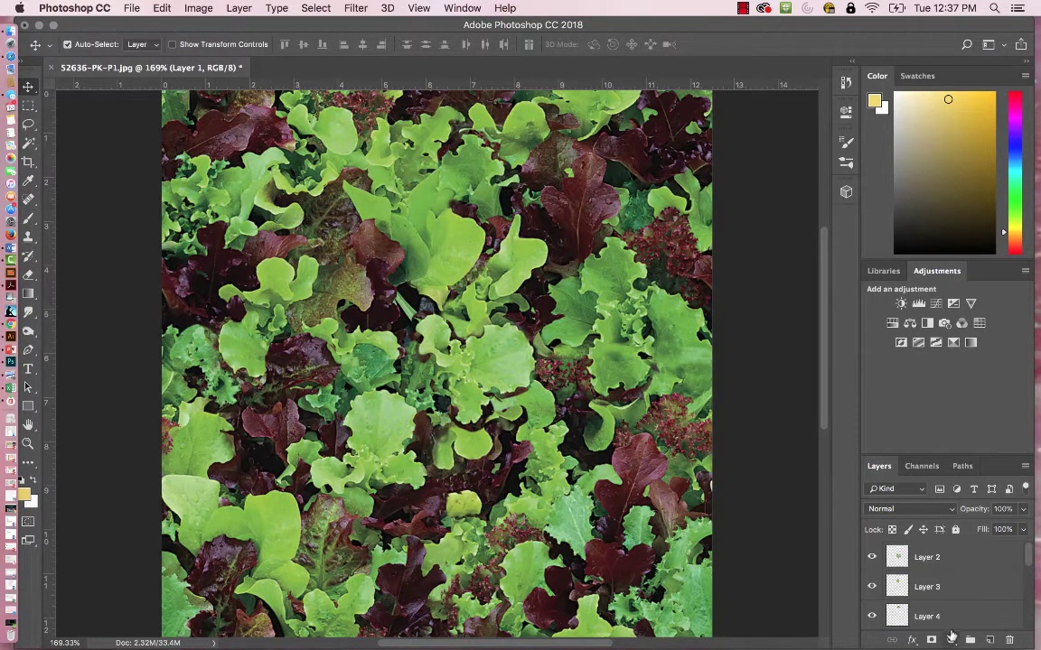
# Stamp all visible layers into a new merged layer above Layer 2, keeping the separate leaf layers
pyautogui.click(967, 559)
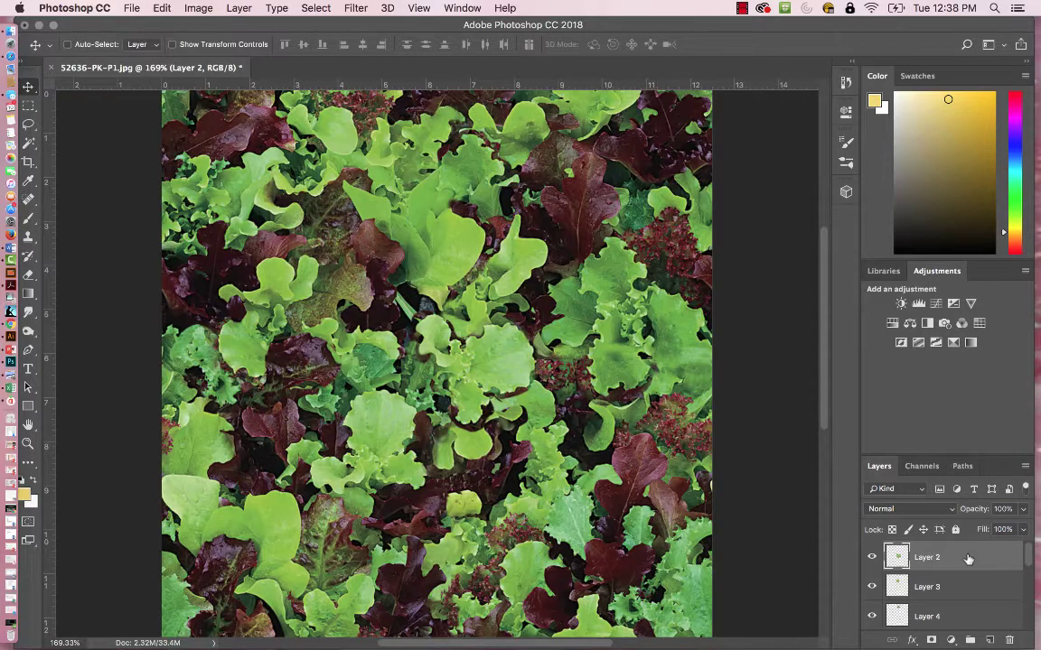
pyautogui.press('super+v')
pyautogui.scroll(-2, 956, 571)
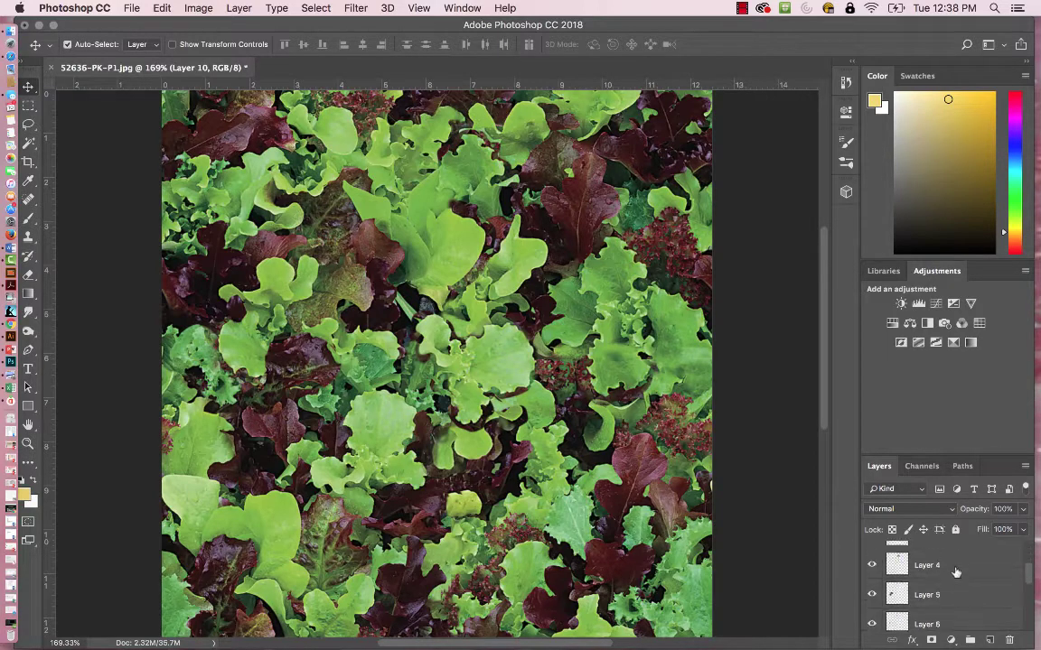
pyautogui.scroll(-3, 955, 571)
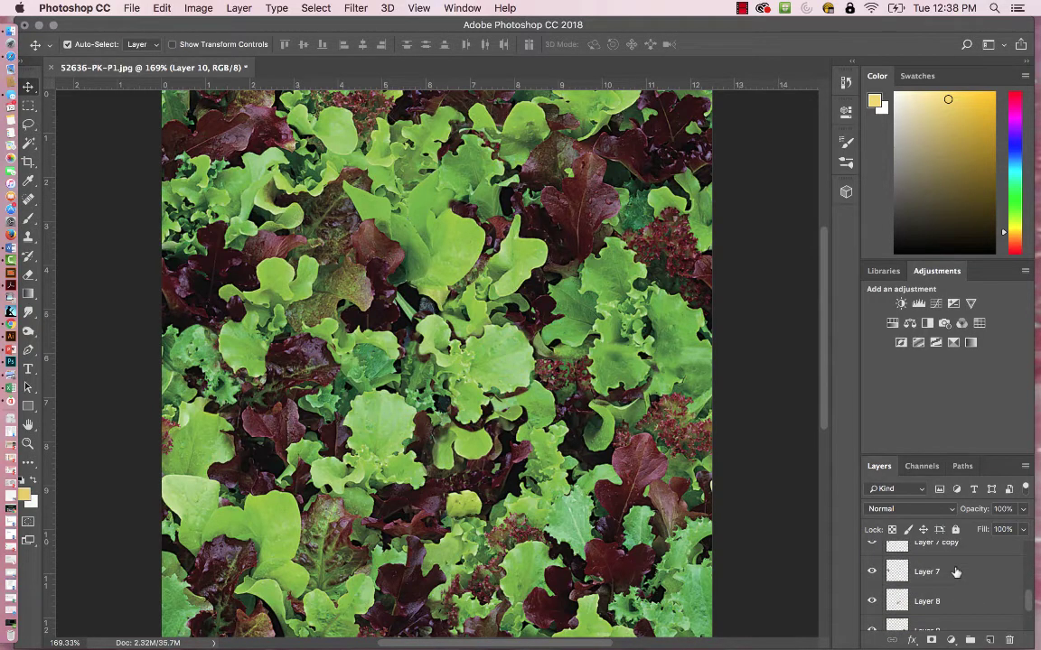
pyautogui.scroll(-2, 956, 572)
pyautogui.scroll(6, 956, 572)
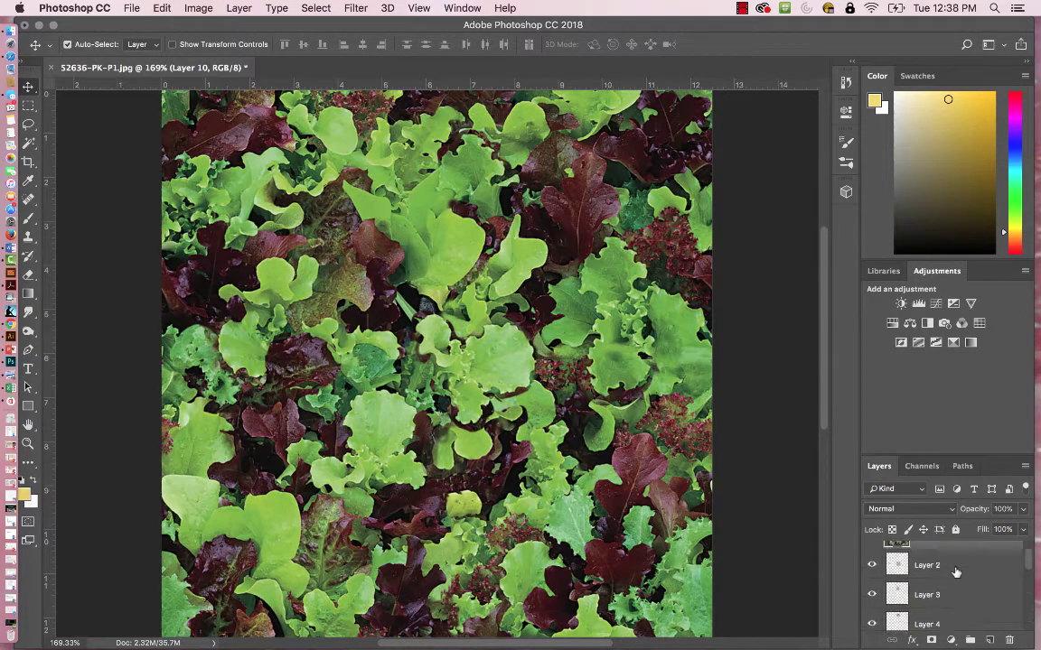
pyautogui.scroll(1, 956, 572)
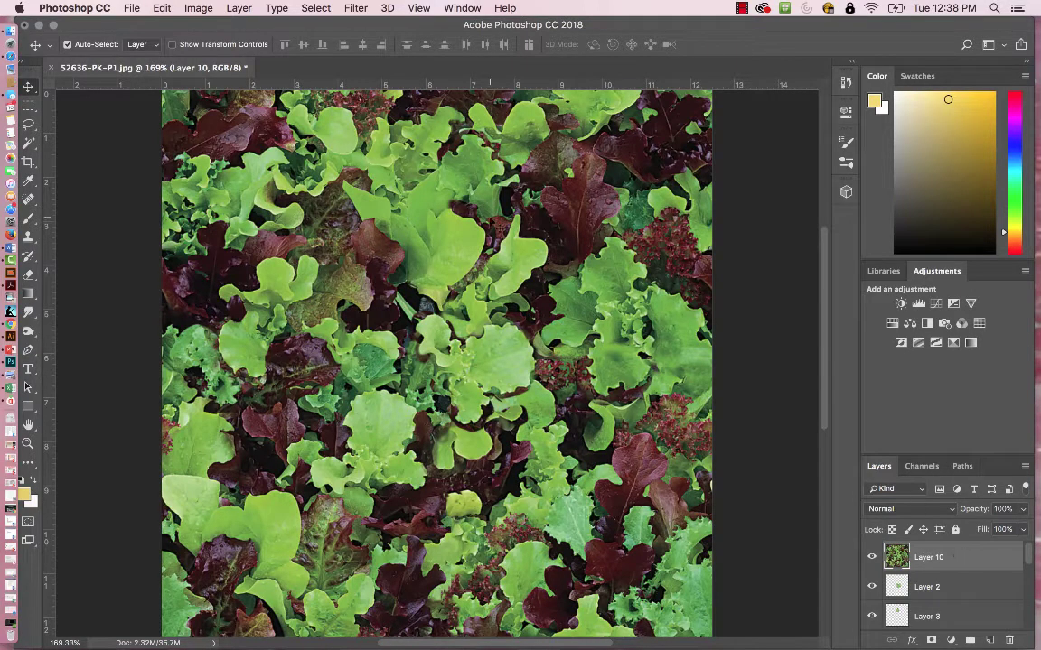
# Apply the Offset filter to the merged layer with Wrap Around, +505 pixels horizontally and a negative vertical shift
pyautogui.click(358, 9)
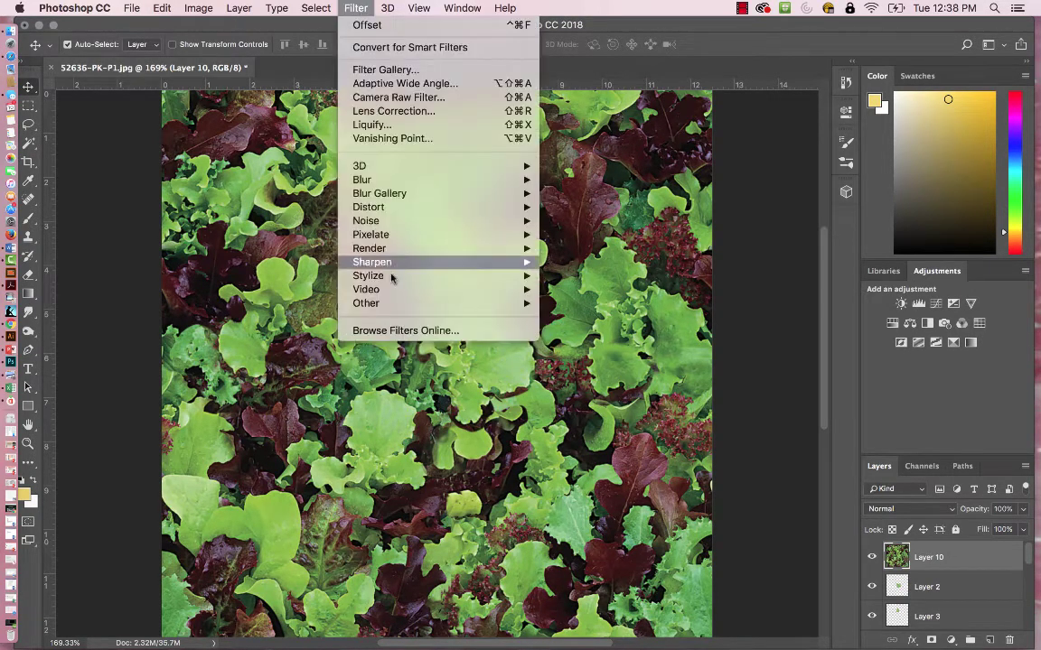
pyautogui.moveTo(394, 303)
pyautogui.click(571, 371)
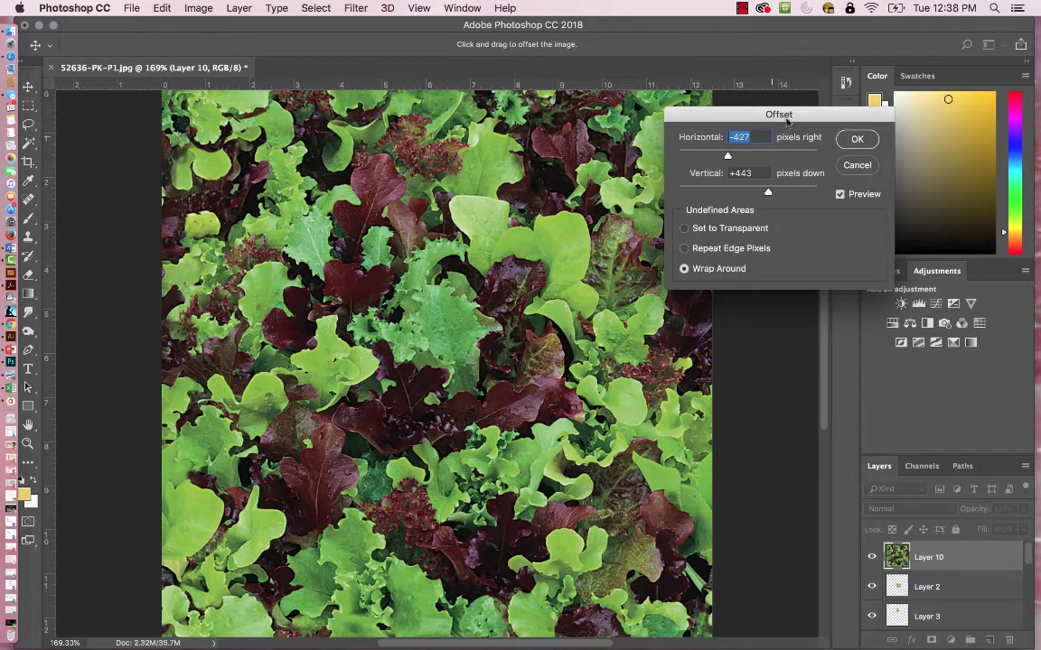
pyautogui.moveTo(742, 108); pyautogui.dragTo(823, 89)
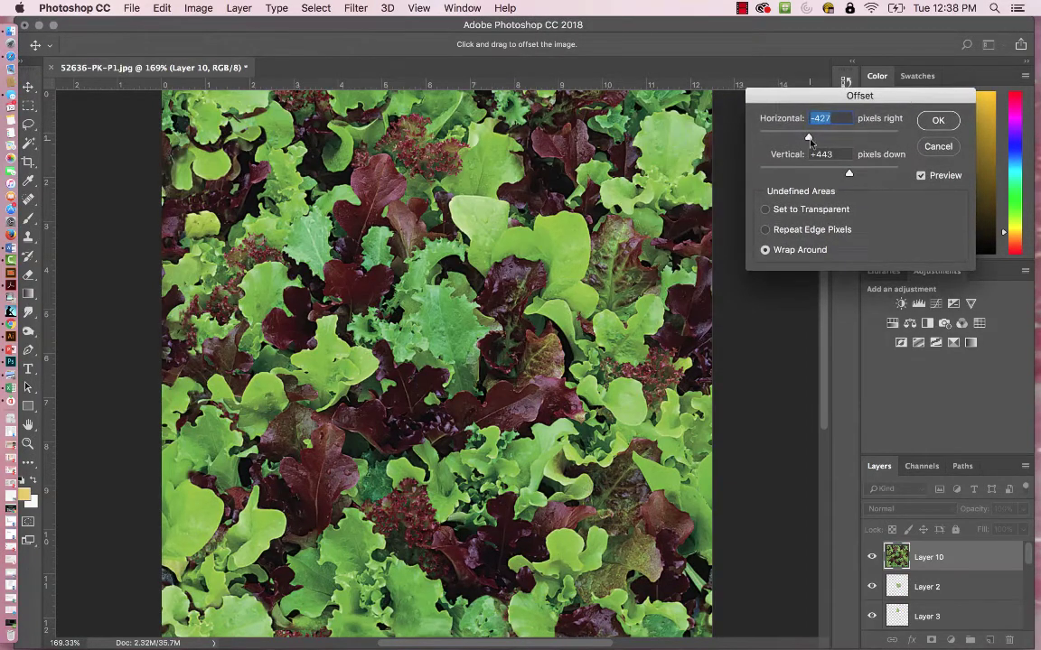
pyautogui.moveTo(814, 142); pyautogui.dragTo(851, 140)
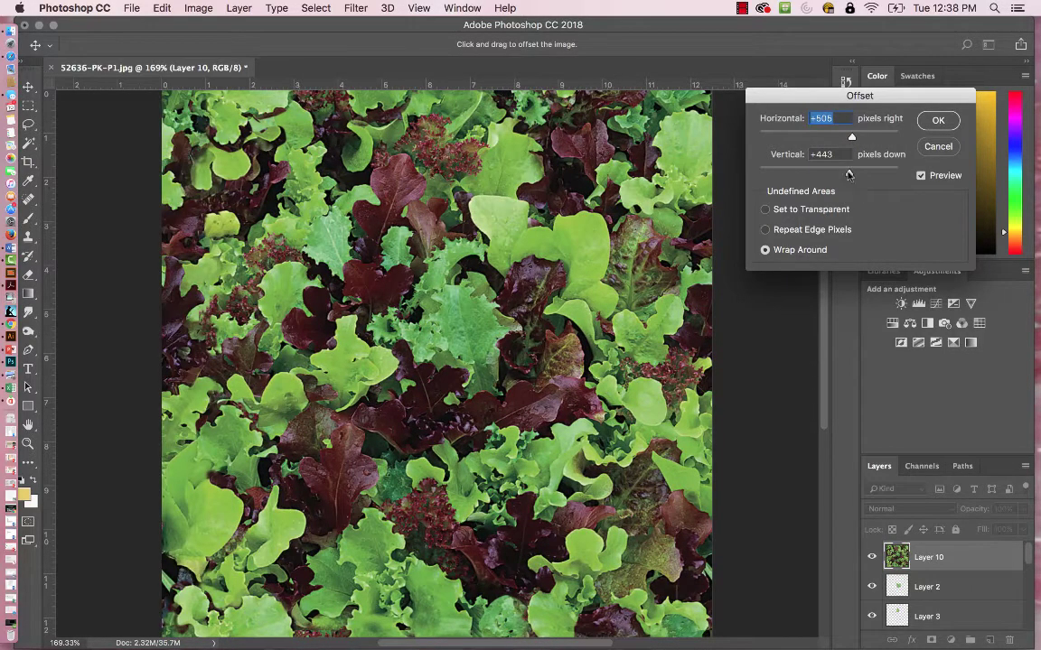
pyautogui.moveTo(850, 174); pyautogui.dragTo(790, 174)
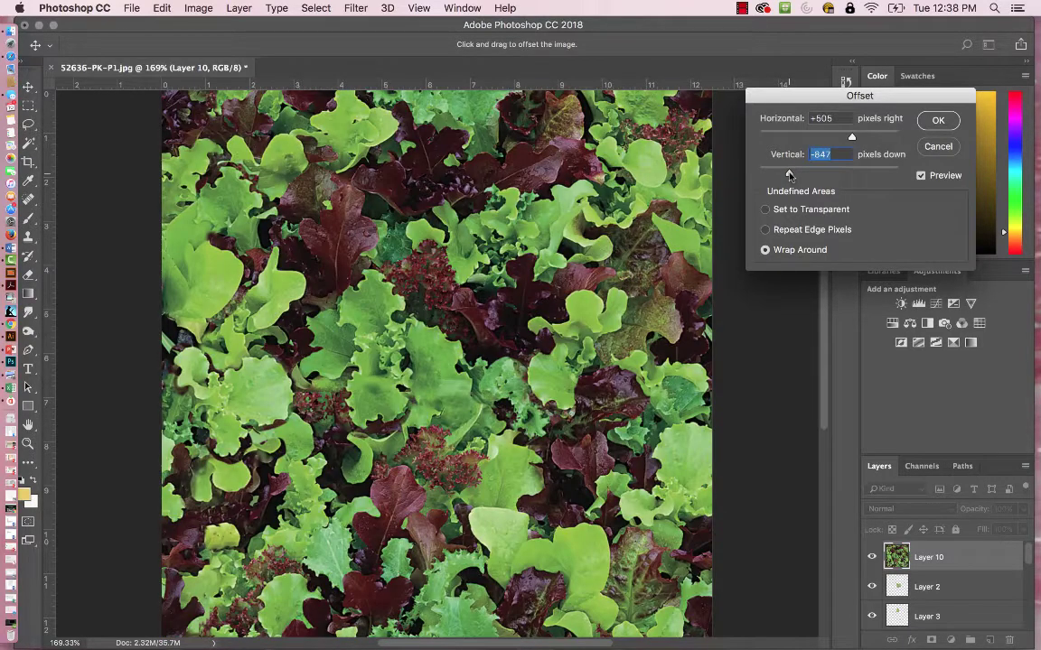
pyautogui.press('Return')
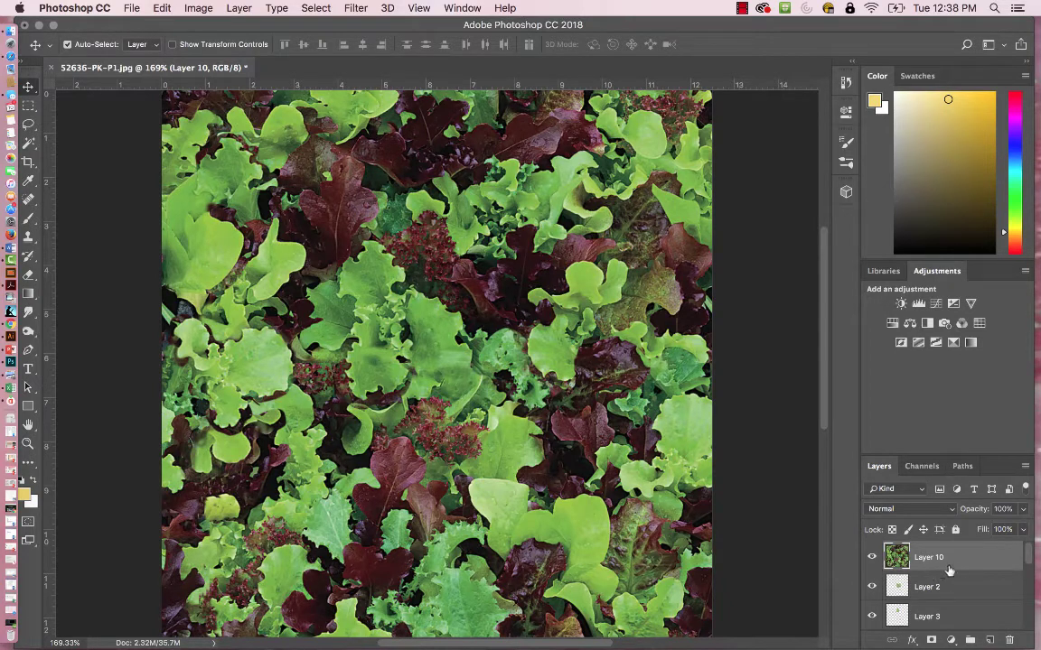
# Define the offset merged image as a pattern named 52636-PK-P1.jpg
pyautogui.scroll(-5, 936, 548)
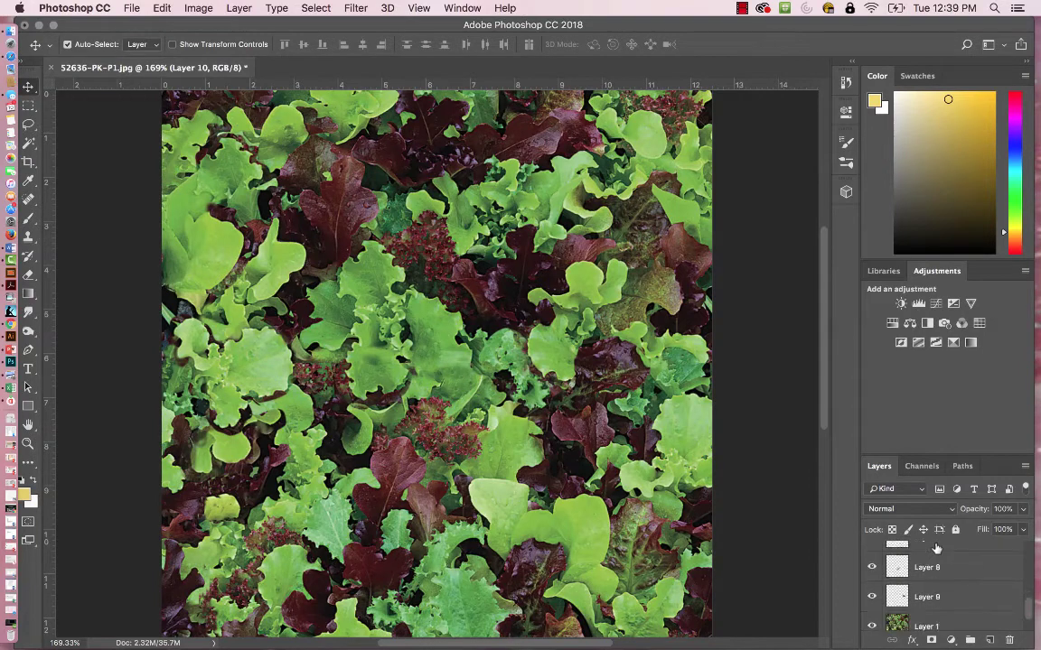
pyautogui.click(160, 8)
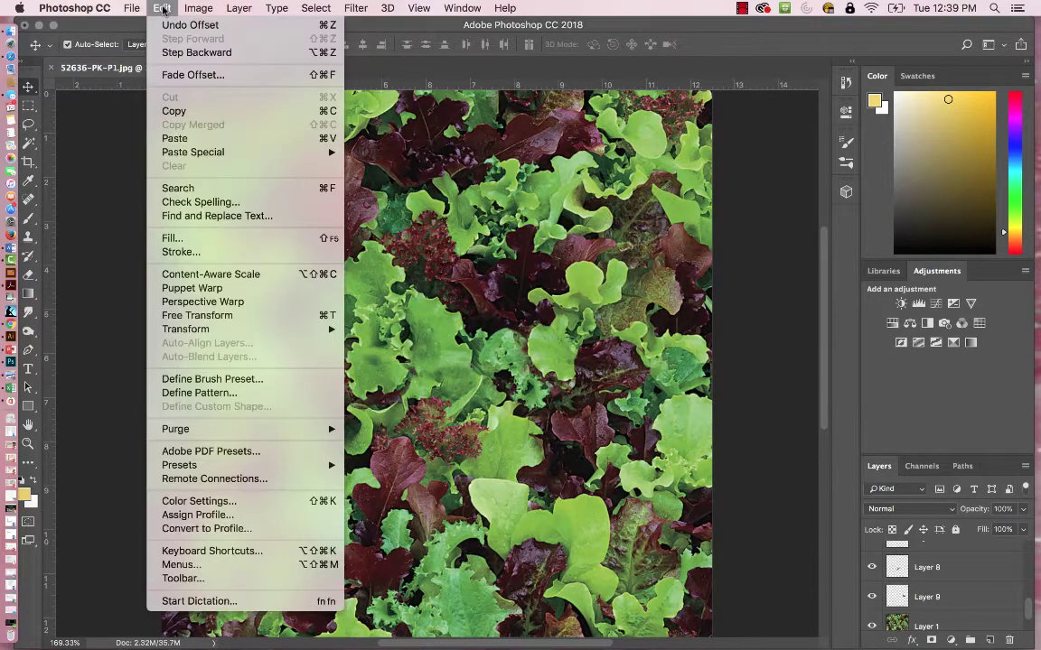
pyautogui.click(197, 393)
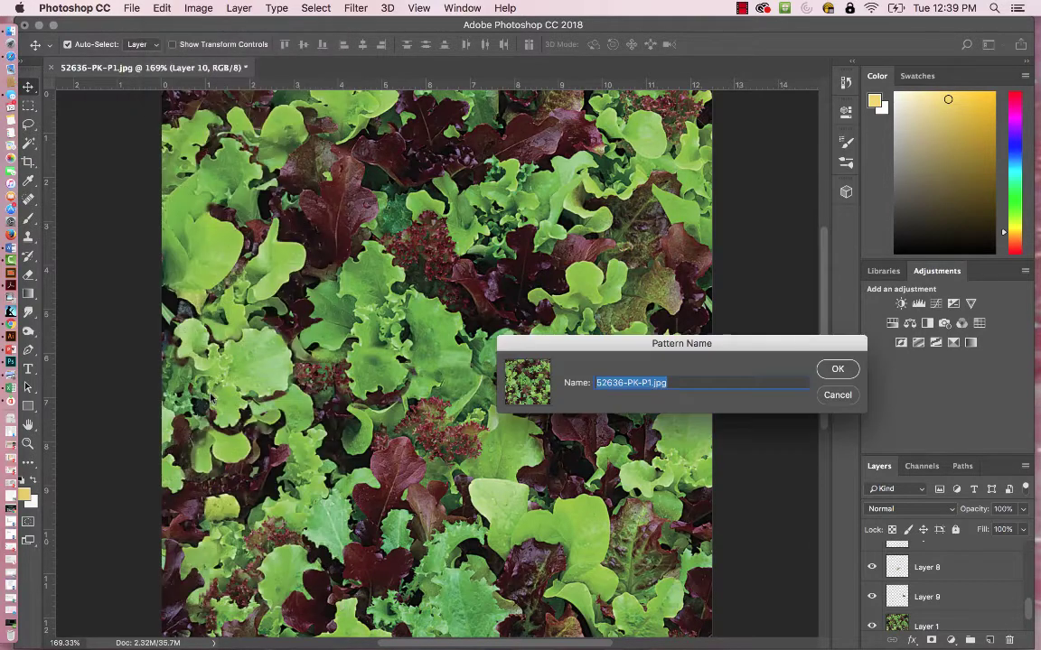
pyautogui.click(837, 369)
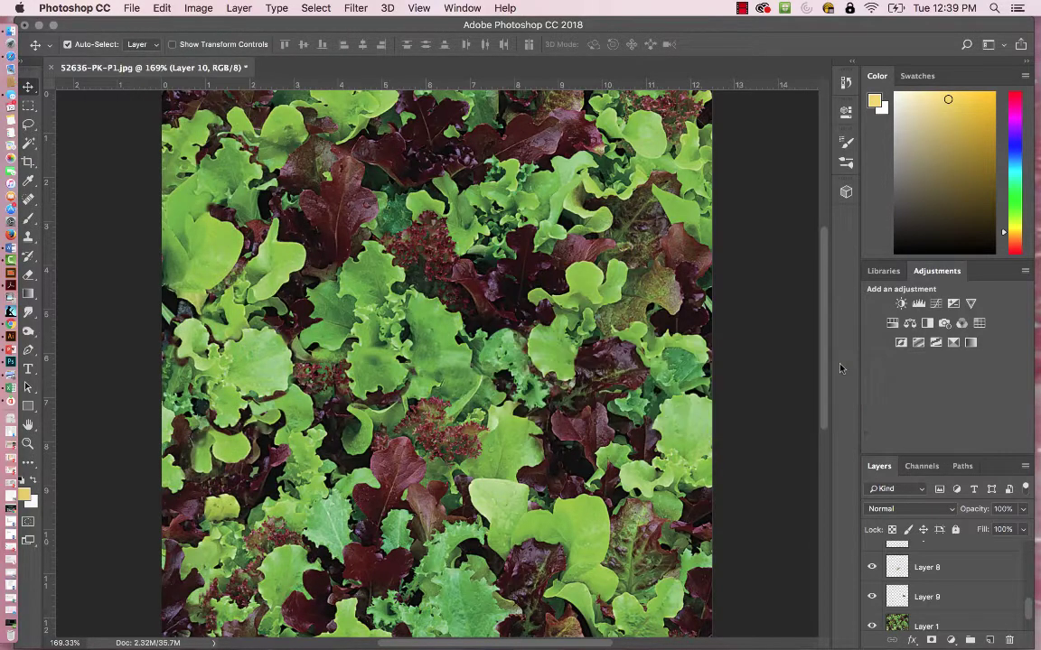
# Create a new white RGB document 17 by 17 inches at 72 pixels per inch
pyautogui.click(131, 8)
pyautogui.click(129, 25)
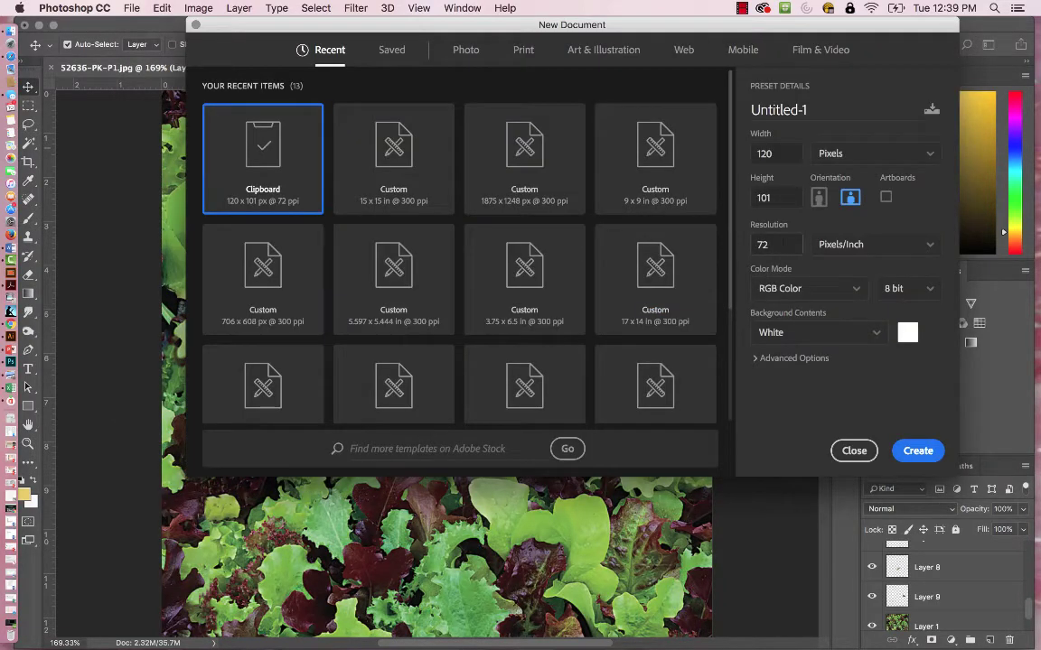
pyautogui.click(929, 156)
pyautogui.click(908, 202)
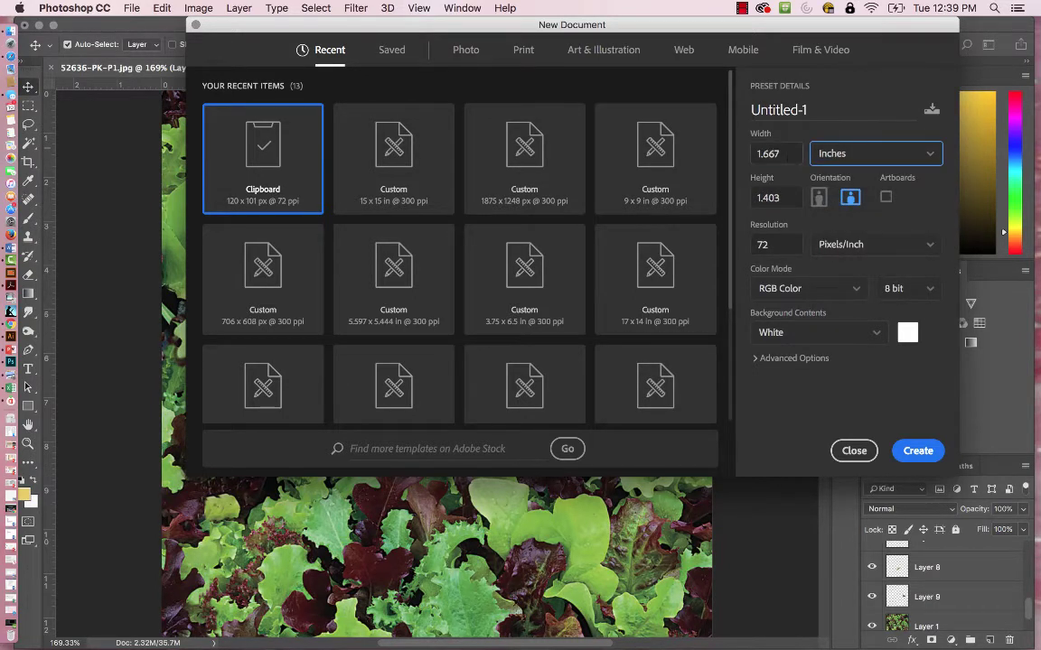
pyautogui.moveTo(799, 154); pyautogui.dragTo(744, 157)
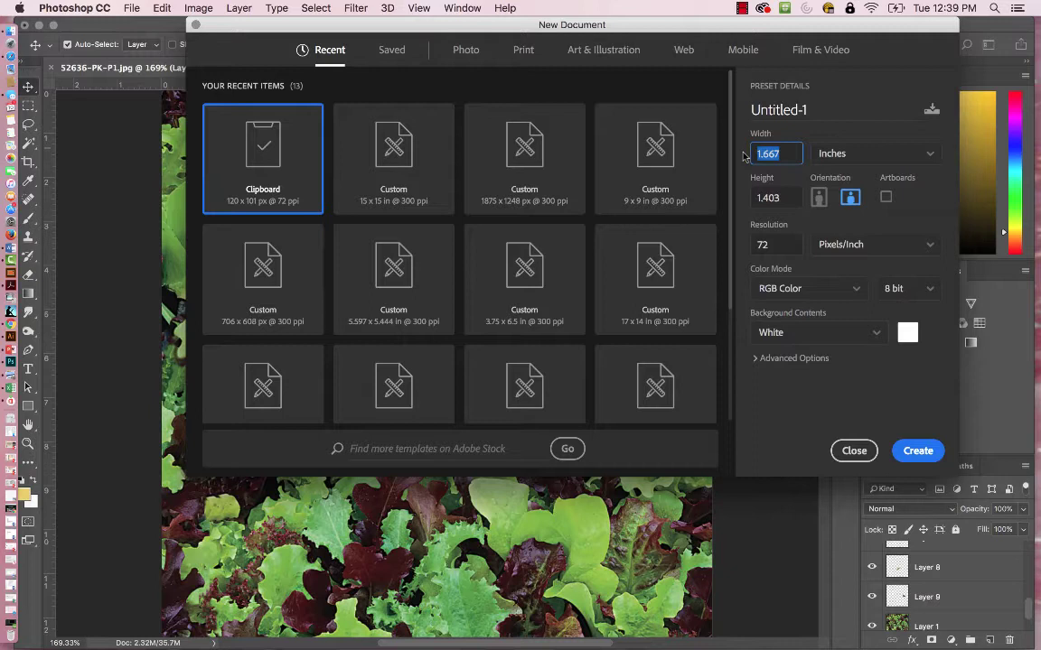
pyautogui.write('17')
pyautogui.press('Tab')
pyautogui.write('17')
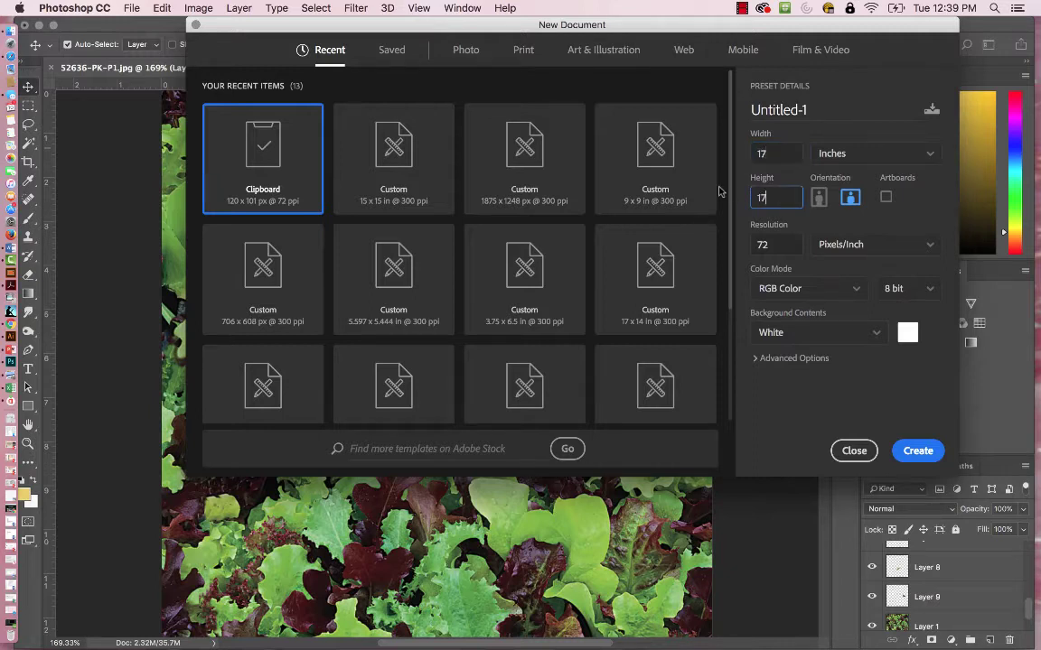
pyautogui.click(918, 451)
# Fill the blank document with the last lettuce pattern in the custom pattern set and compare the tiling with the source image
pyautogui.click(162, 8)
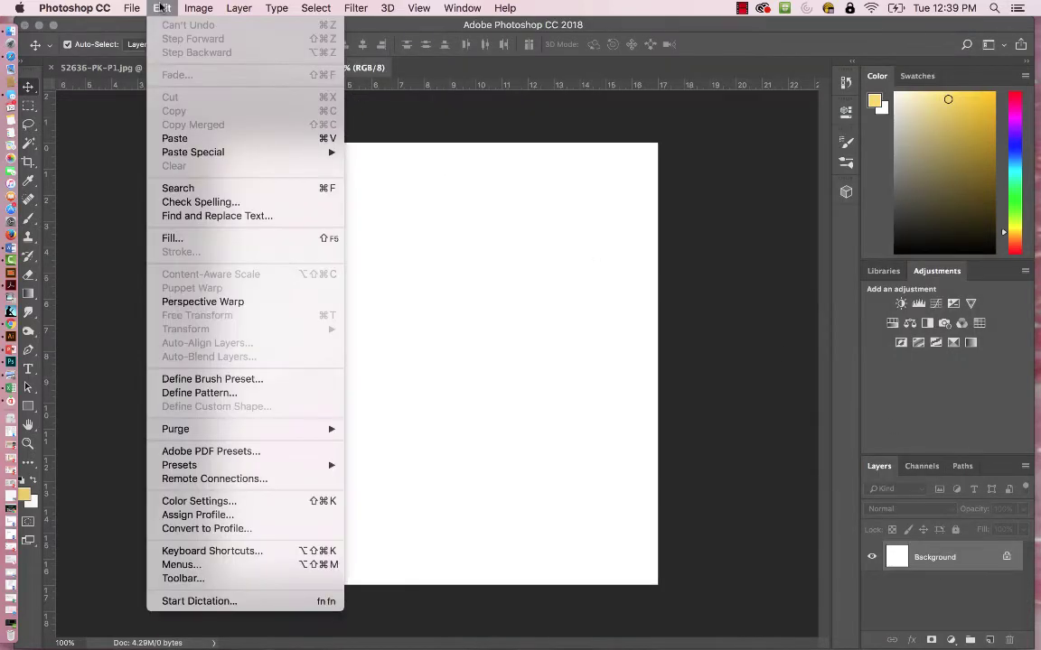
pyautogui.click(195, 240)
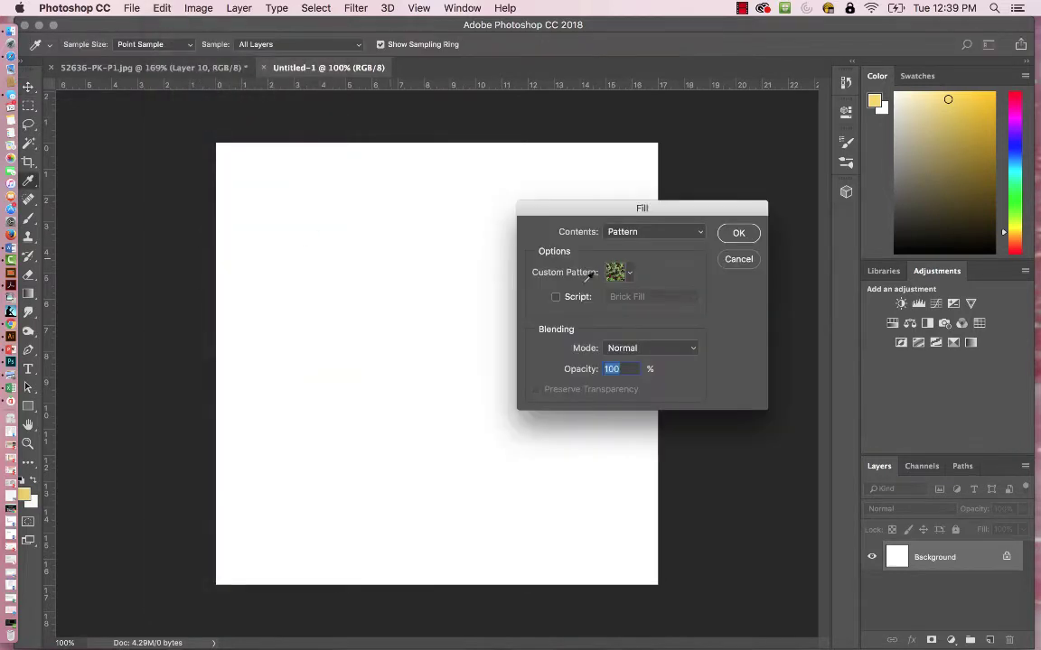
pyautogui.click(629, 274)
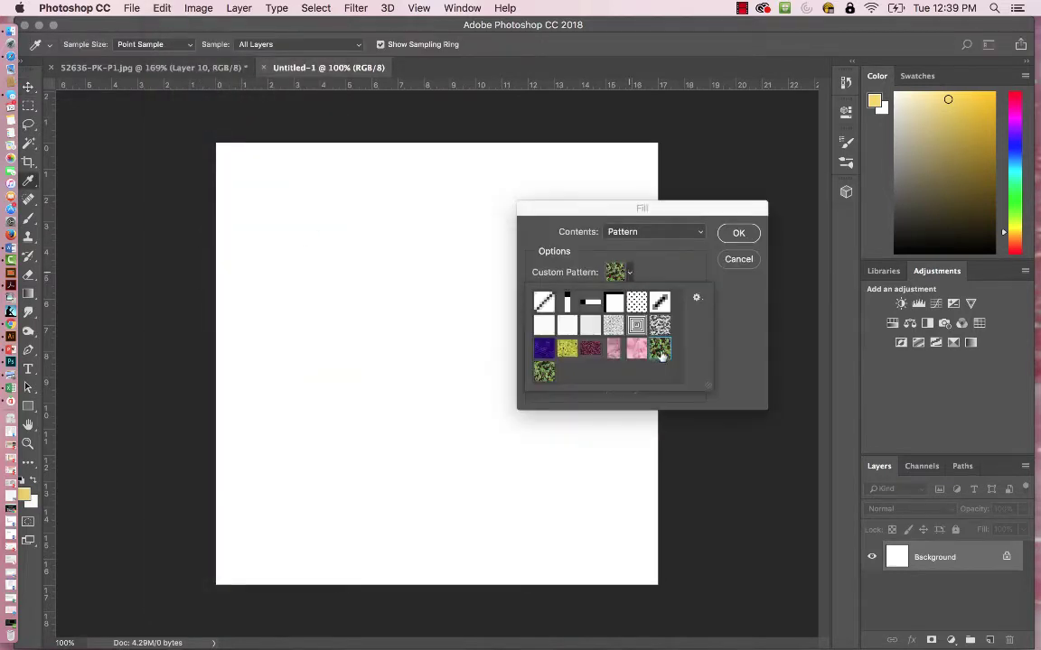
pyautogui.click(697, 299)
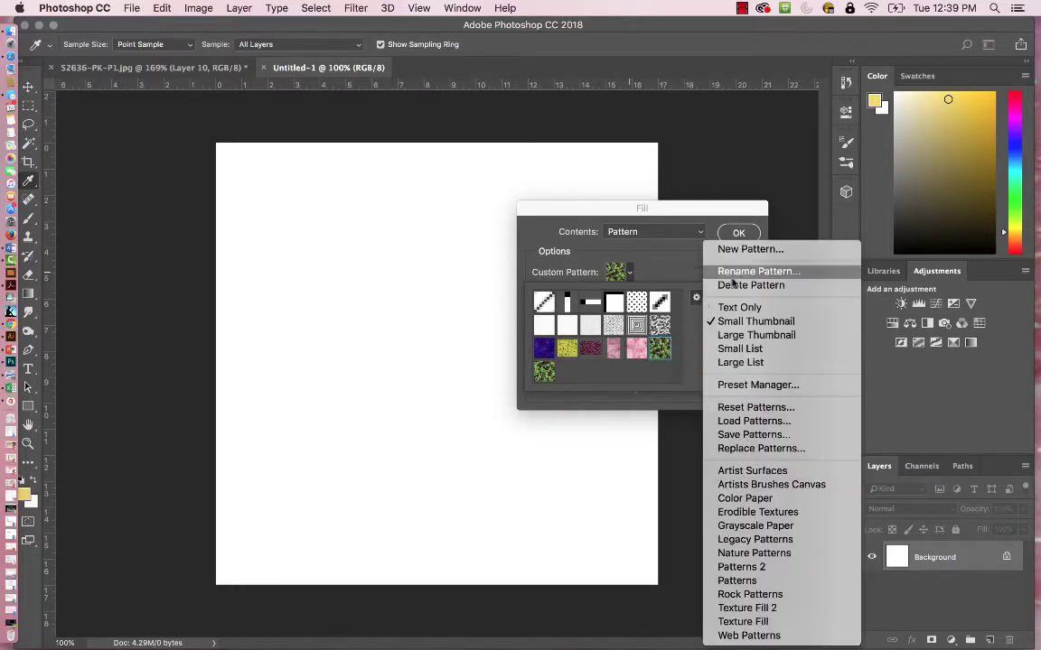
pyautogui.click(668, 376)
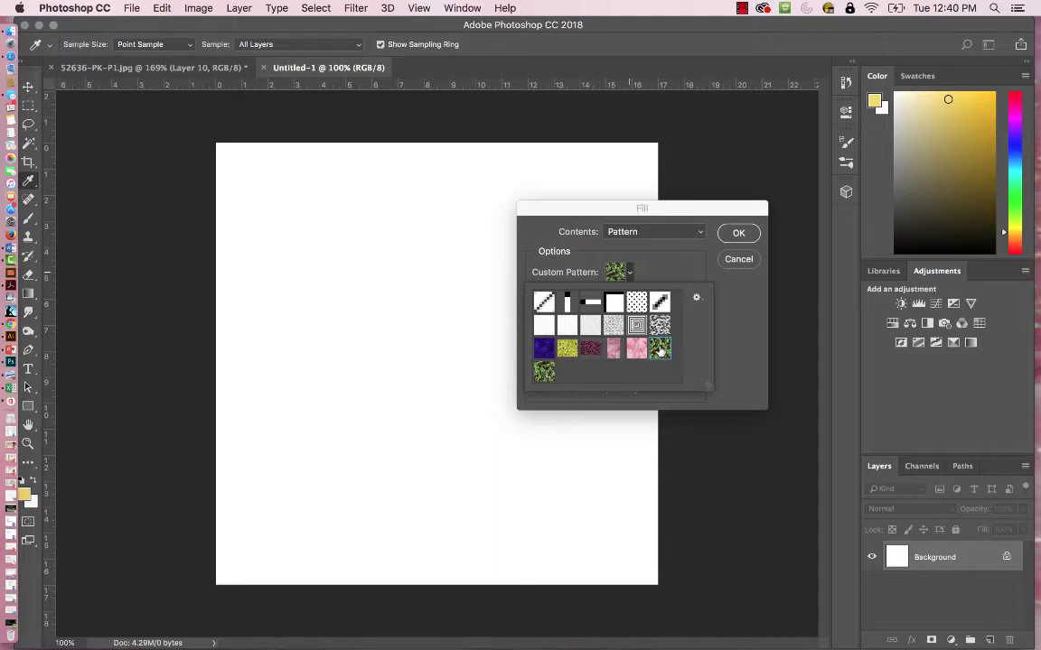
pyautogui.click(544, 371)
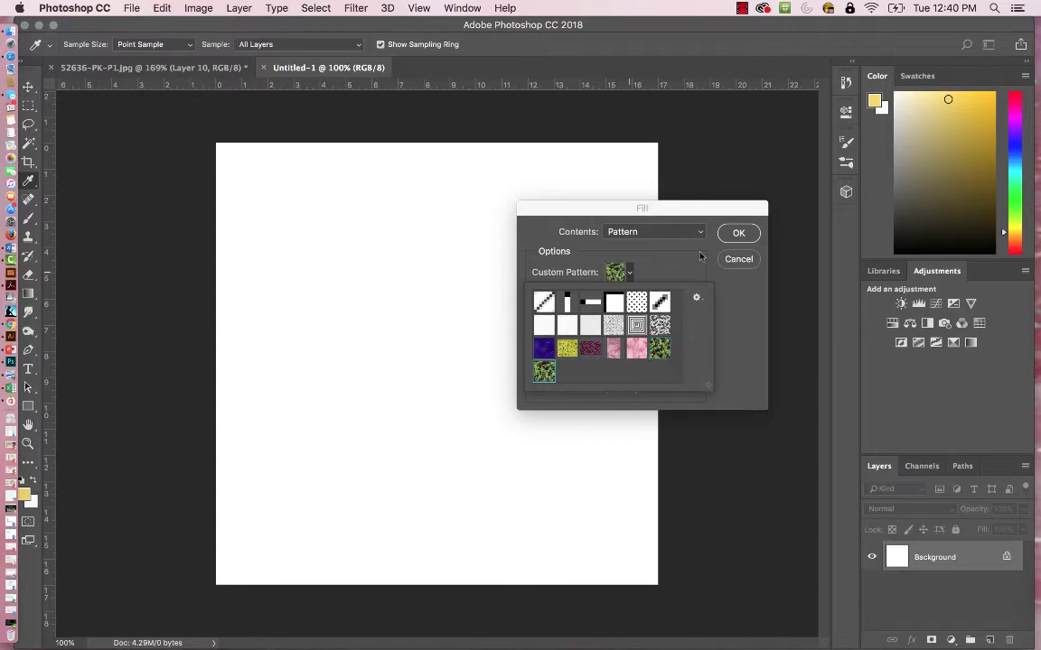
pyautogui.click(738, 233)
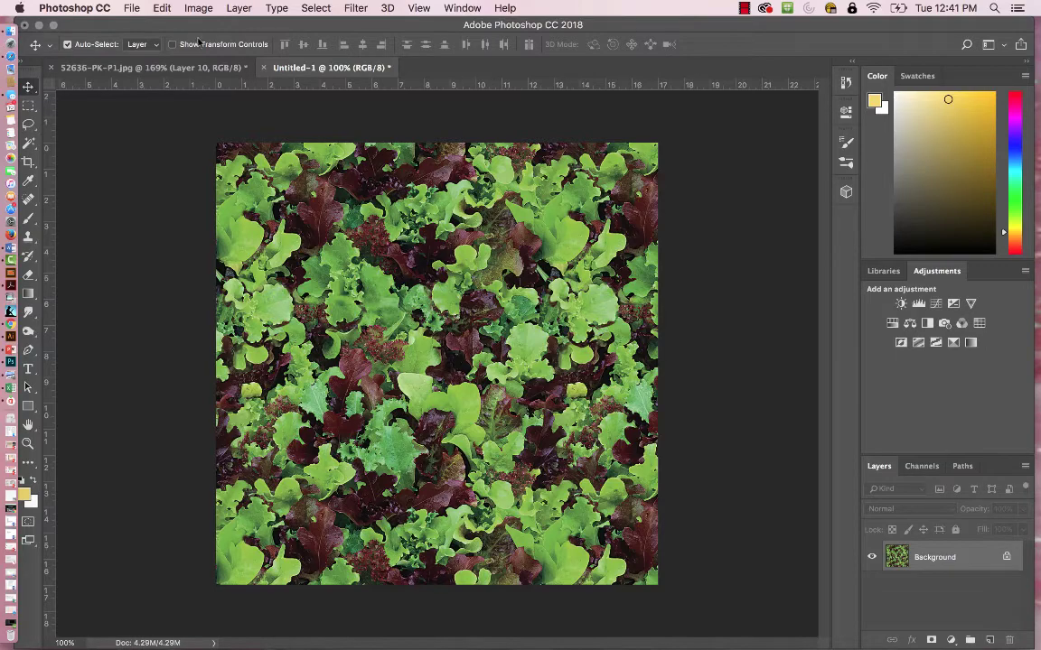
pyautogui.click(190, 67)
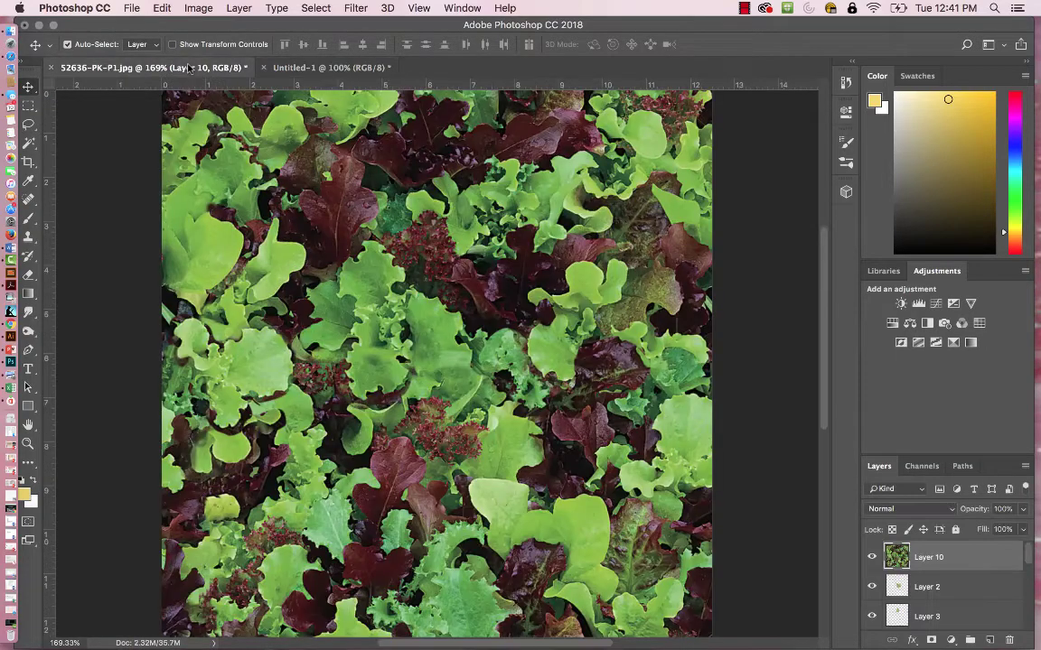
pyautogui.click(305, 69)
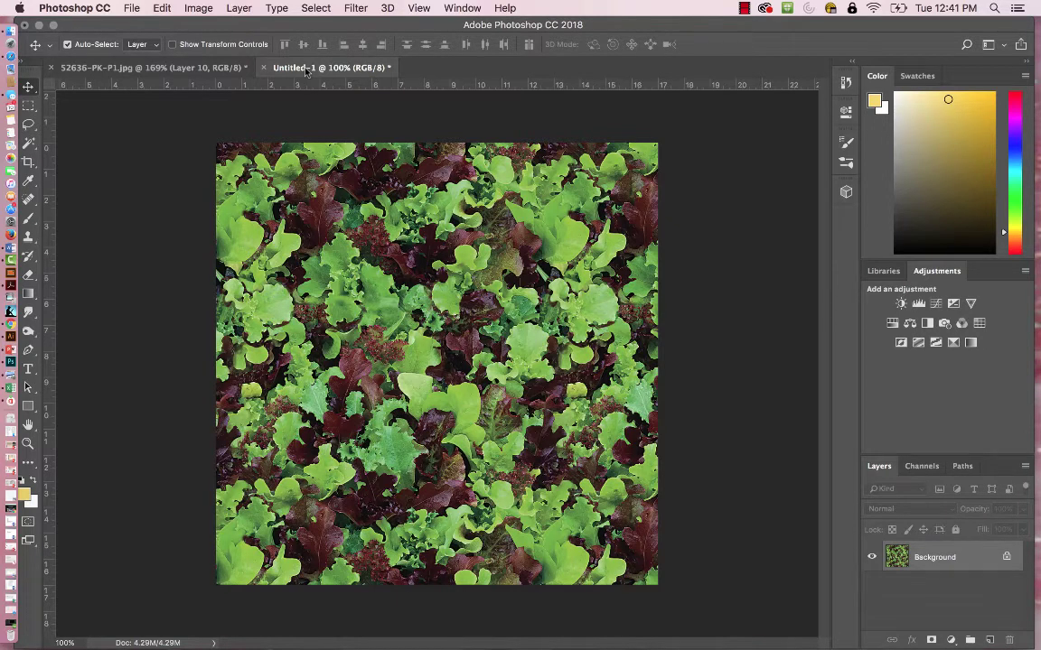
# Create a second white RGB document, 17 by 17 inches at 72 pixels per inch
pyautogui.click(131, 9)
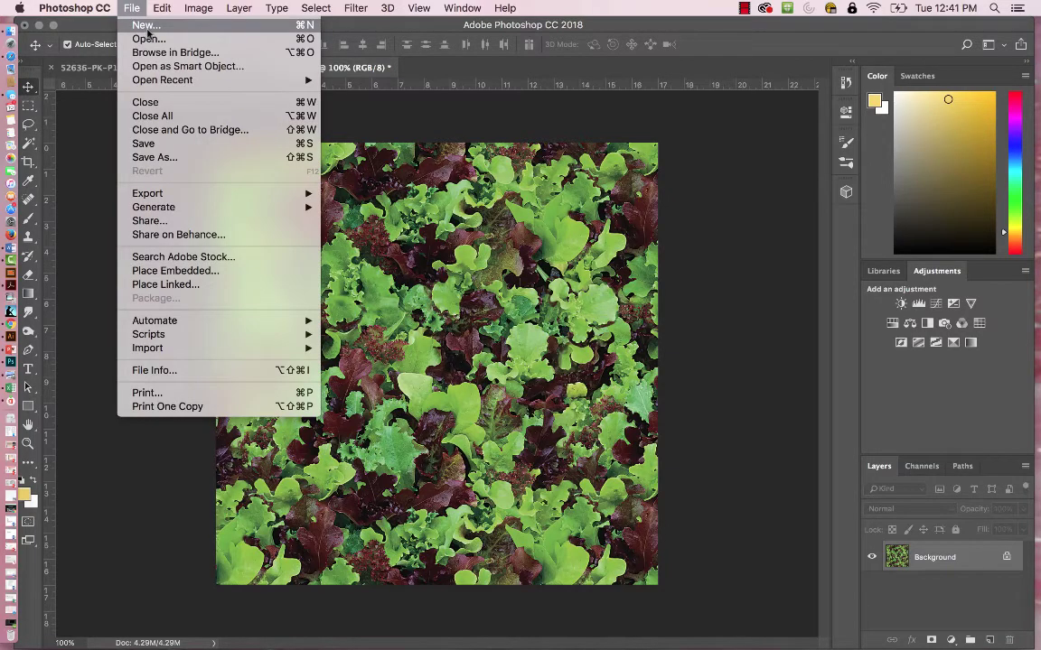
pyautogui.click(146, 27)
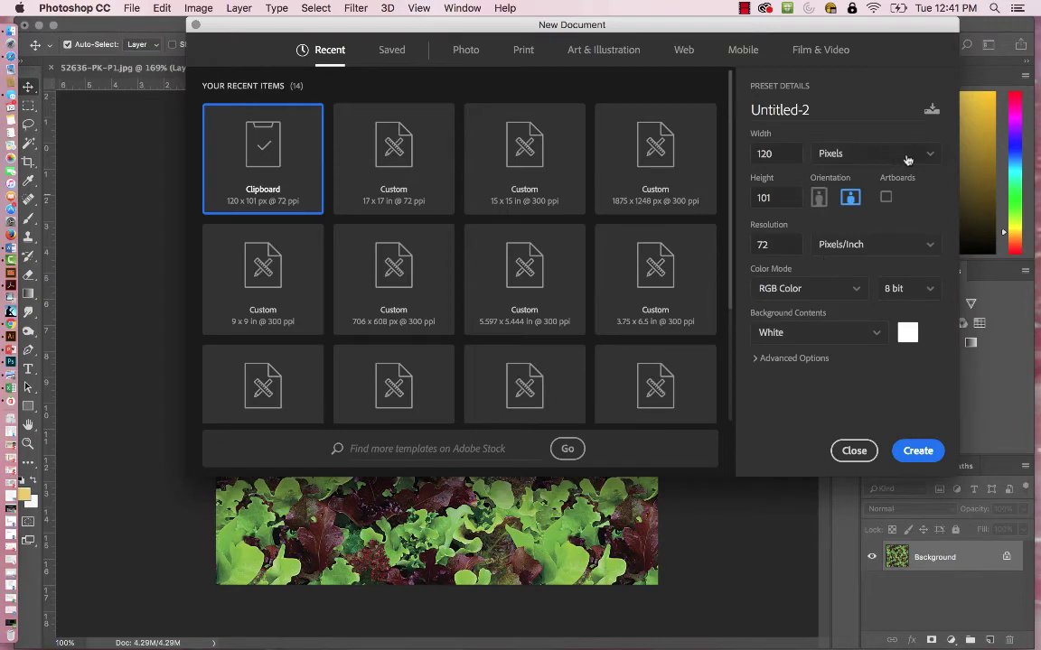
pyautogui.click(841, 144)
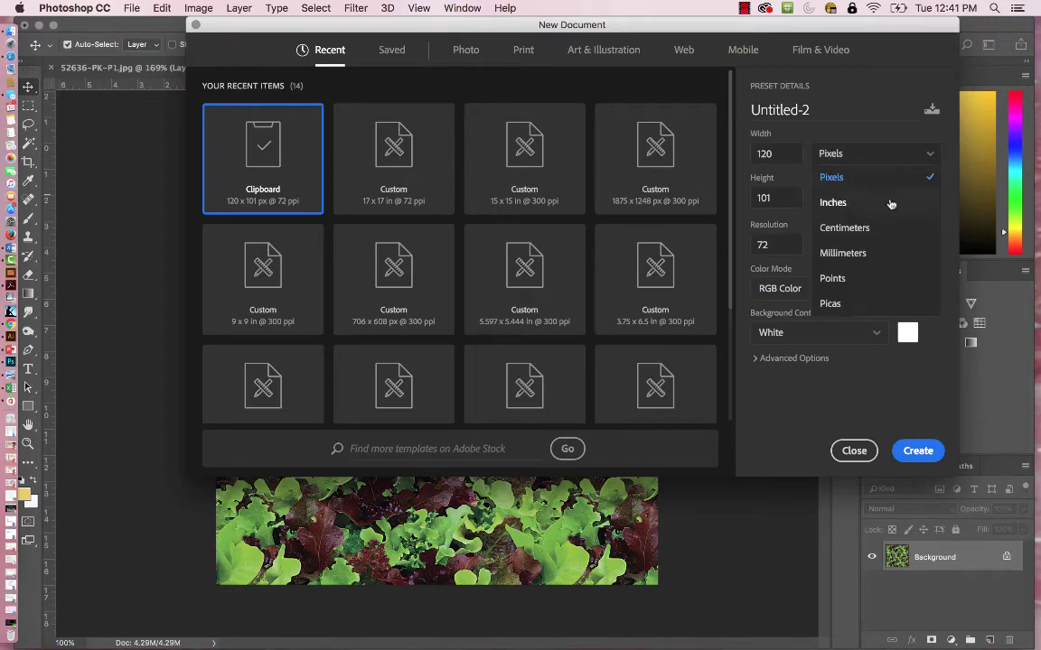
pyautogui.click(890, 204)
pyautogui.click(795, 153)
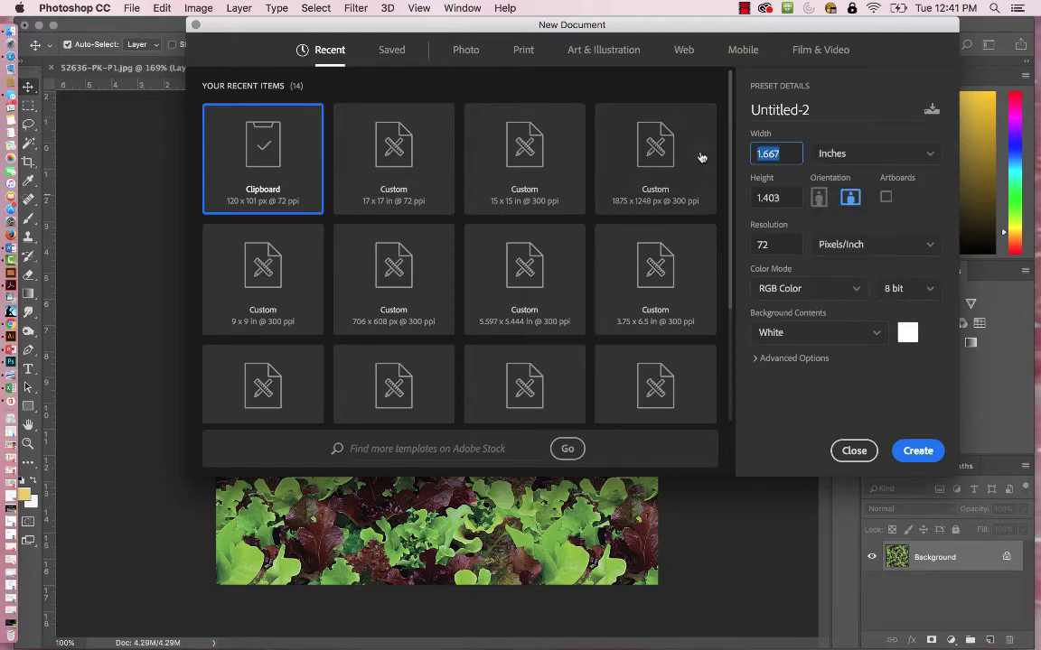
pyautogui.write('17')
pyautogui.press('Tab')
pyautogui.press('super+a')
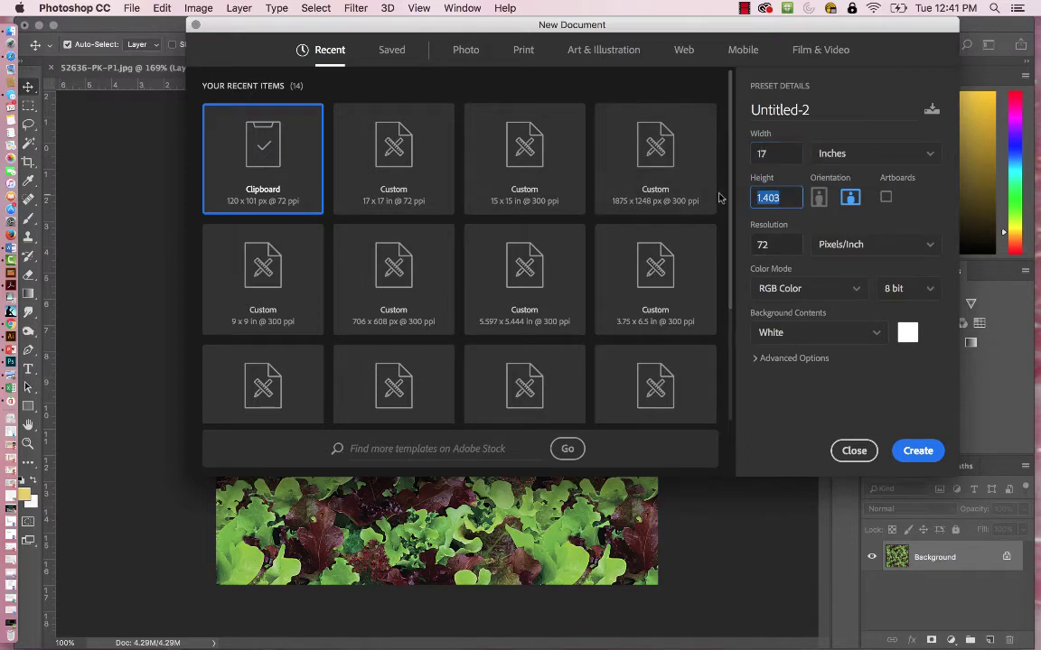
pyautogui.write('17')
pyautogui.click(918, 450)
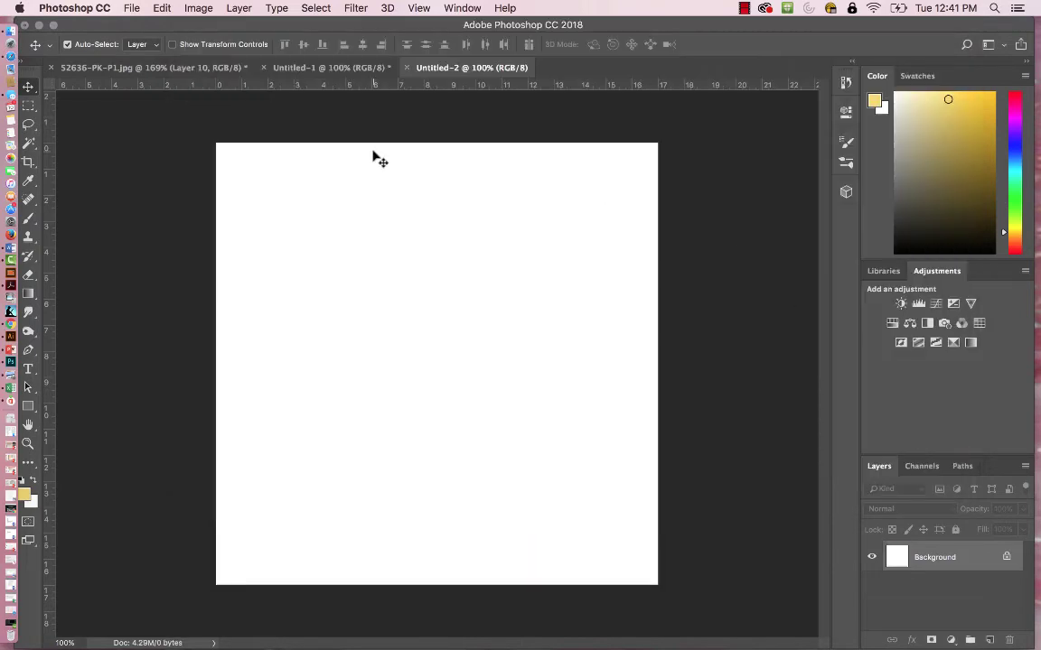
# Fill the second blank document with the next-to-last pattern, the earlier lettuce one, at 100% opacity and compare its tiling with Untitled-1
pyautogui.click(132, 9)
pyautogui.moveTo(158, 7)
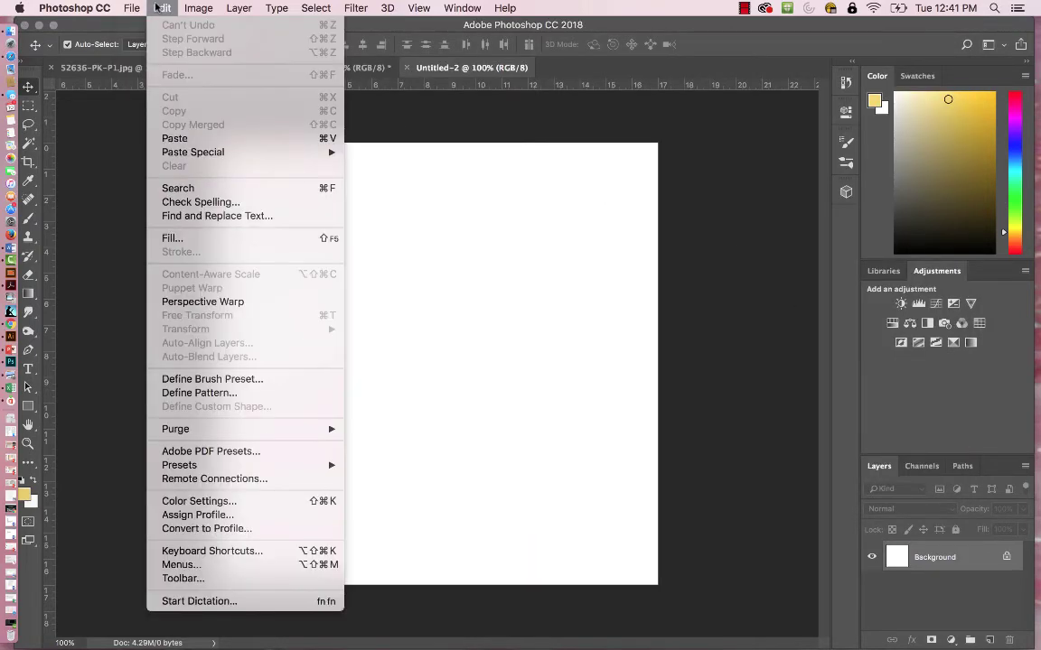
pyautogui.click(226, 240)
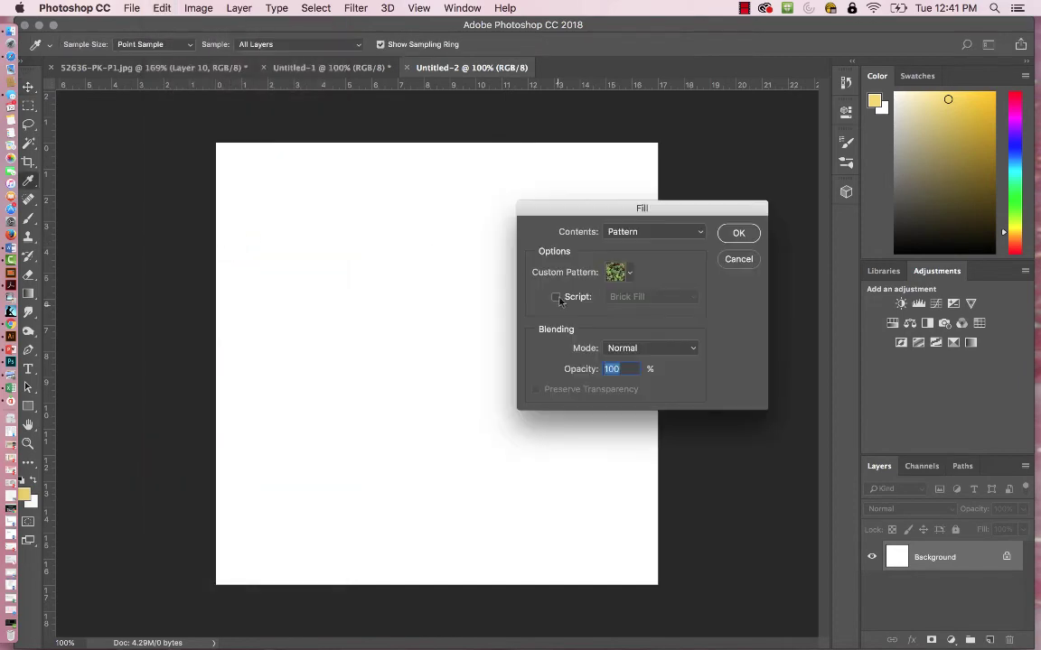
pyautogui.click(616, 272)
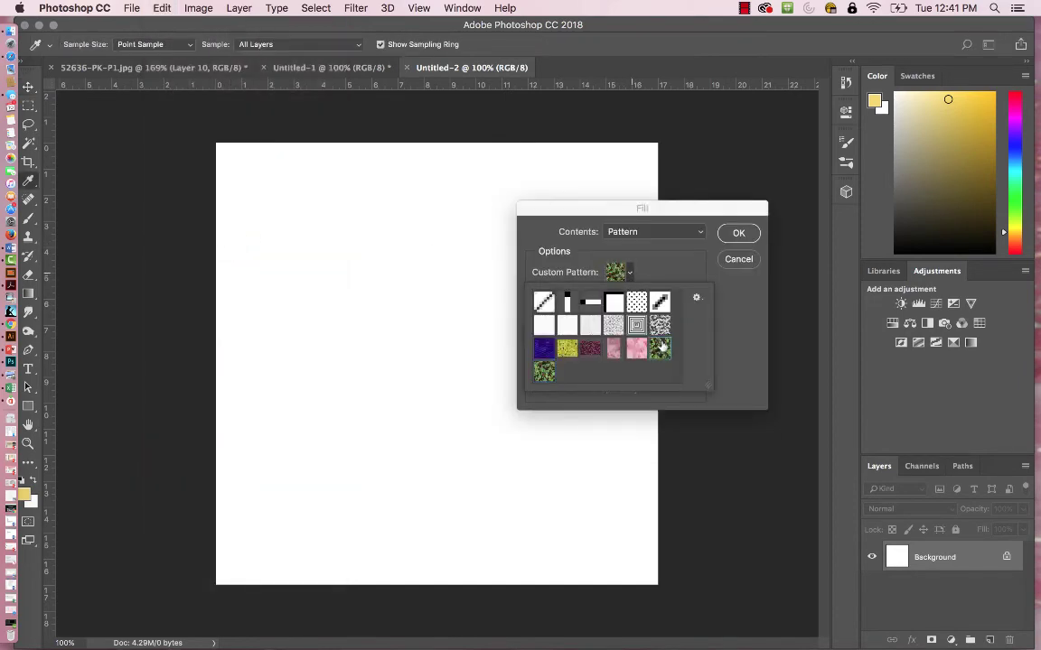
pyautogui.click(667, 213)
pyautogui.click(734, 232)
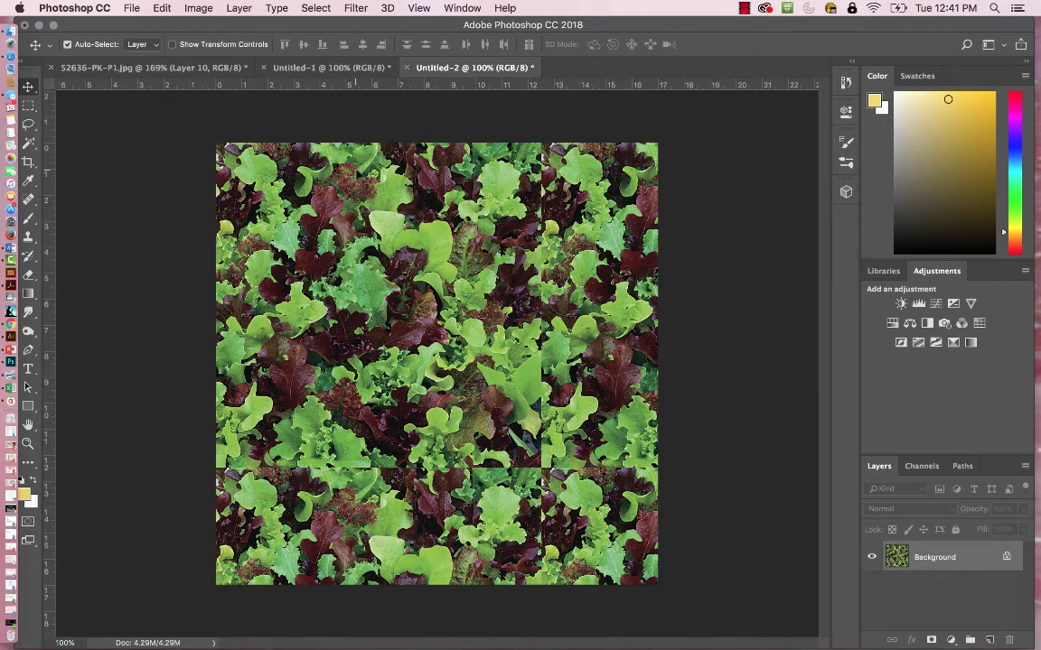
pyautogui.click(361, 68)
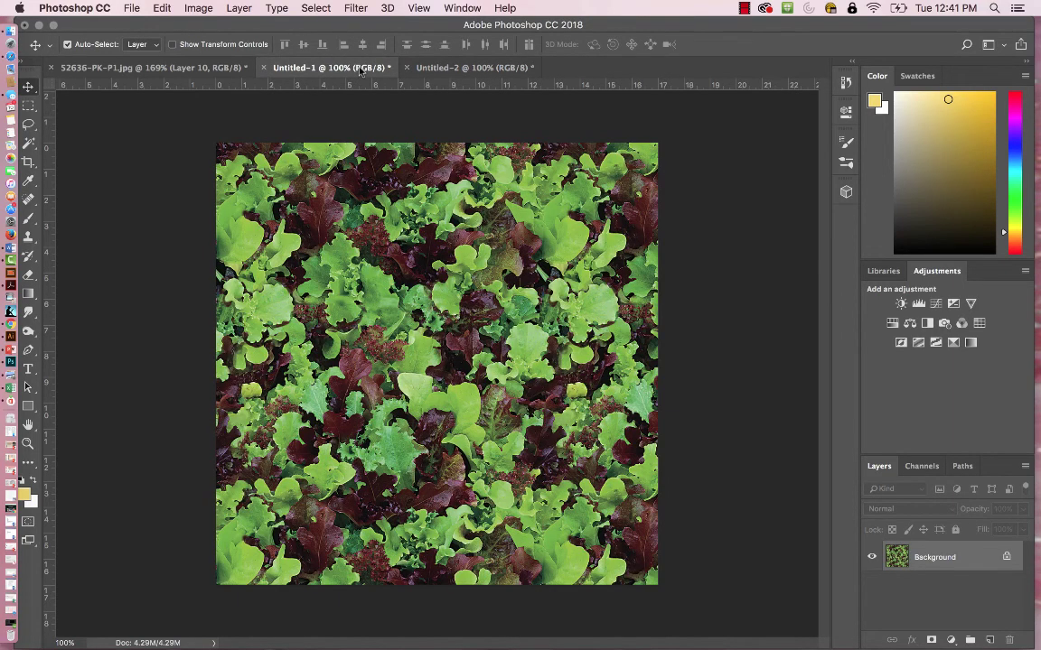
pyautogui.click(398, 69)
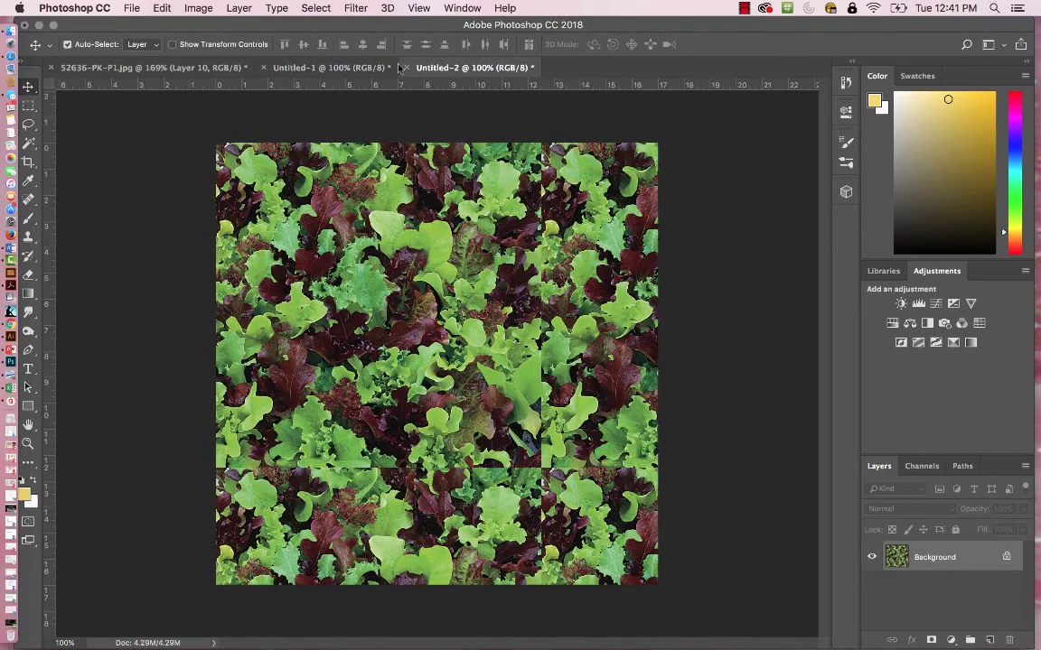
pyautogui.click(366, 70)
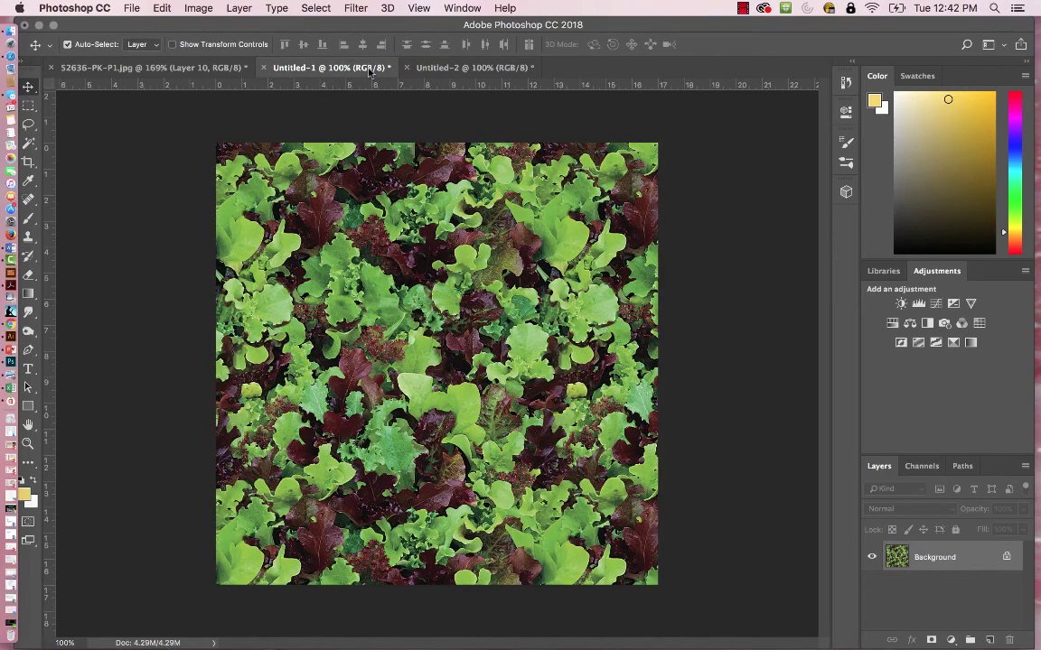